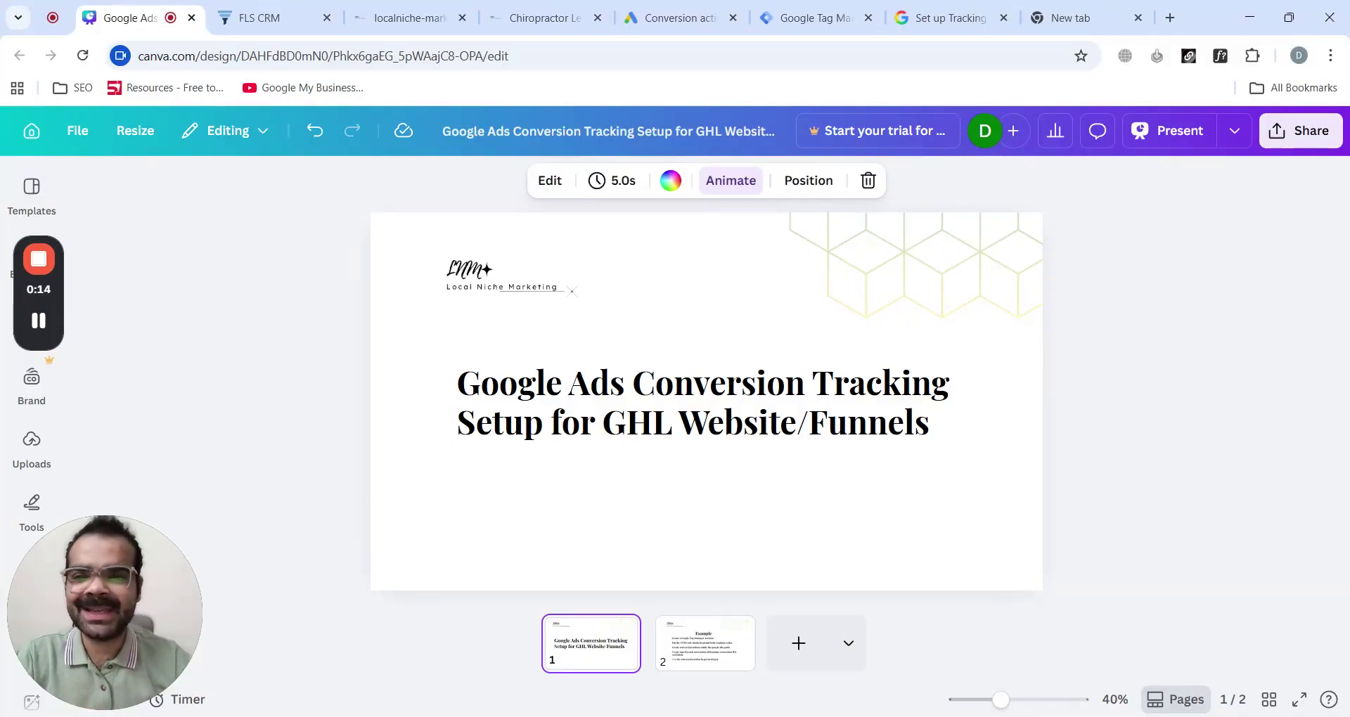
Show the second slide, switch to Google Tag Manager and open the container's installation code
key("Right")
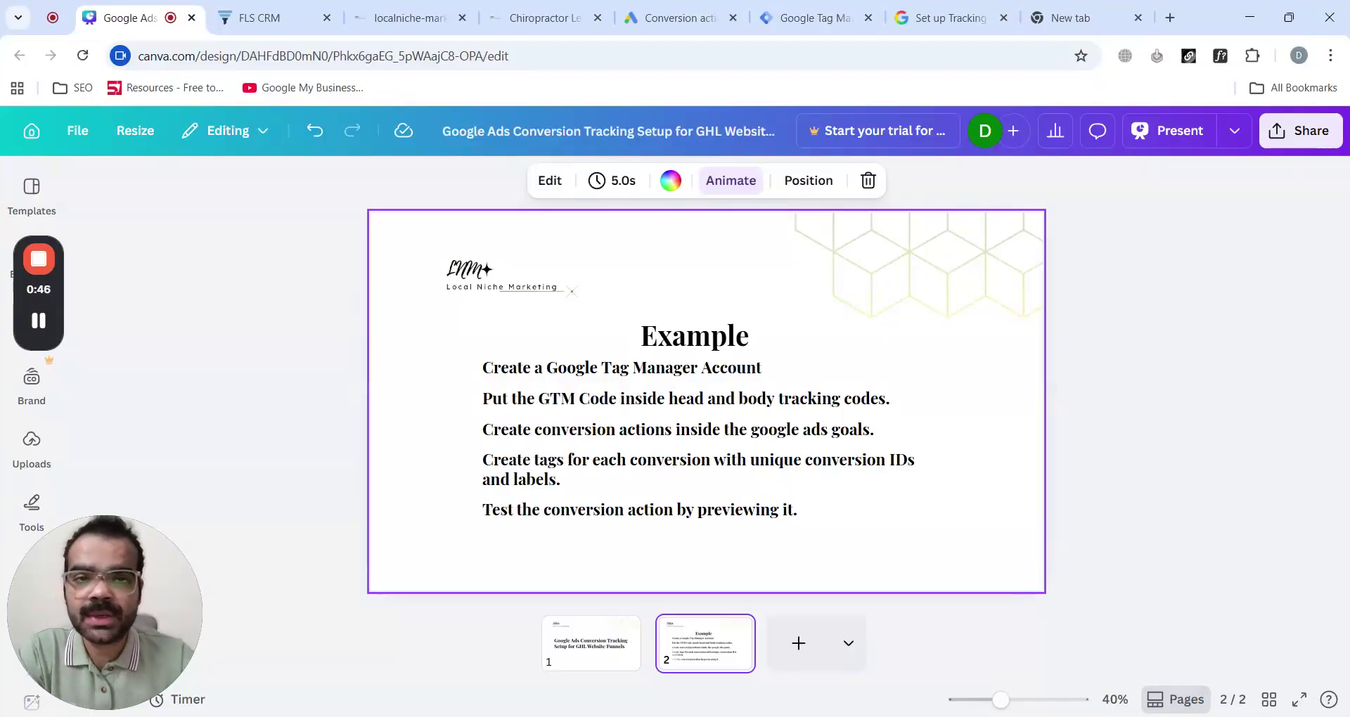
left_click(791, 18)
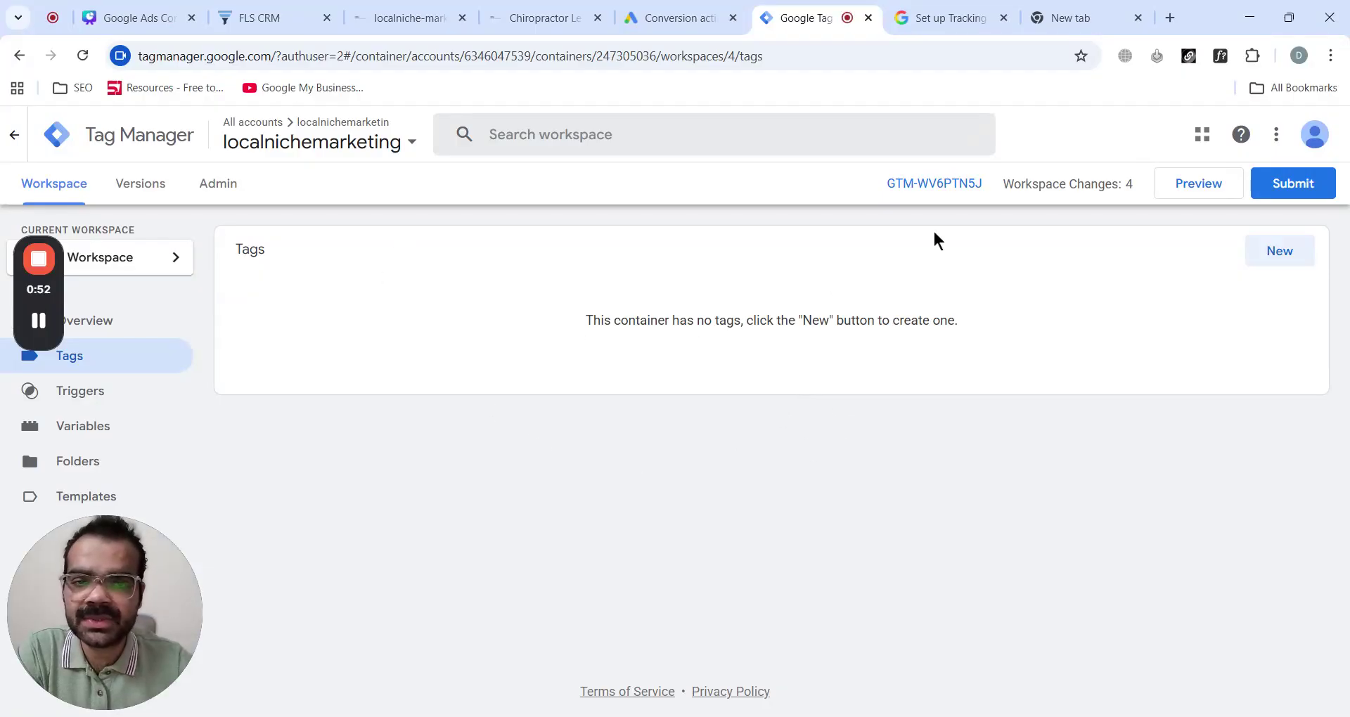
left_click(936, 185)
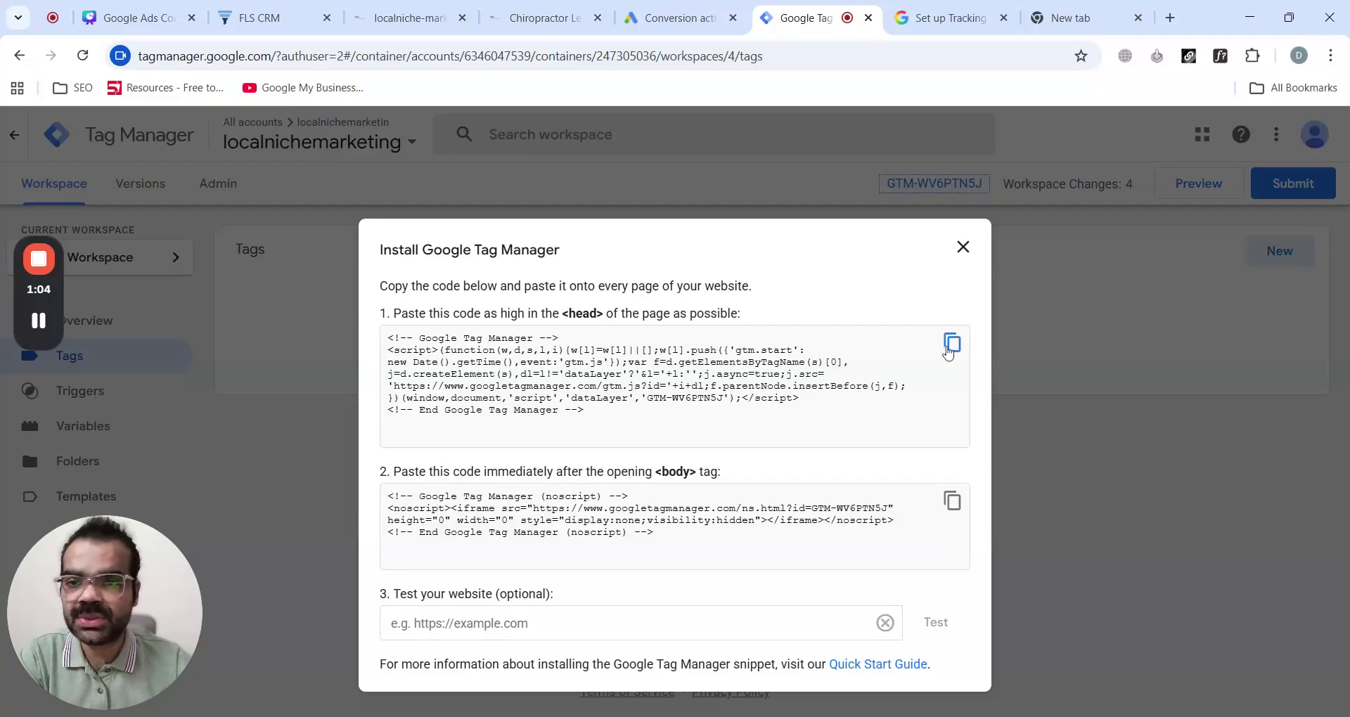
In FLS CRM, open the LocalNicheMarketing website's settings and delete the phone conversion gtag script from the head tracking code
left_click(287, 21)
left_click(538, 280)
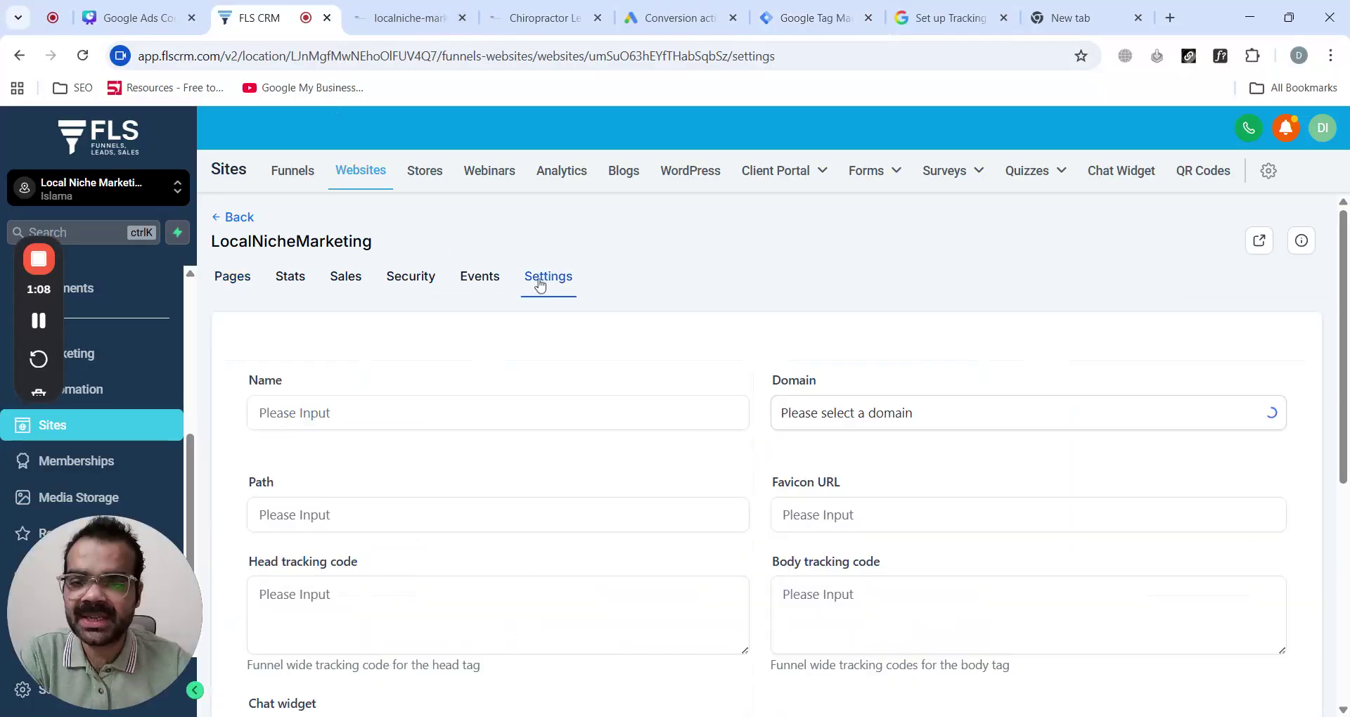
scroll(733, 432, "down", 4)
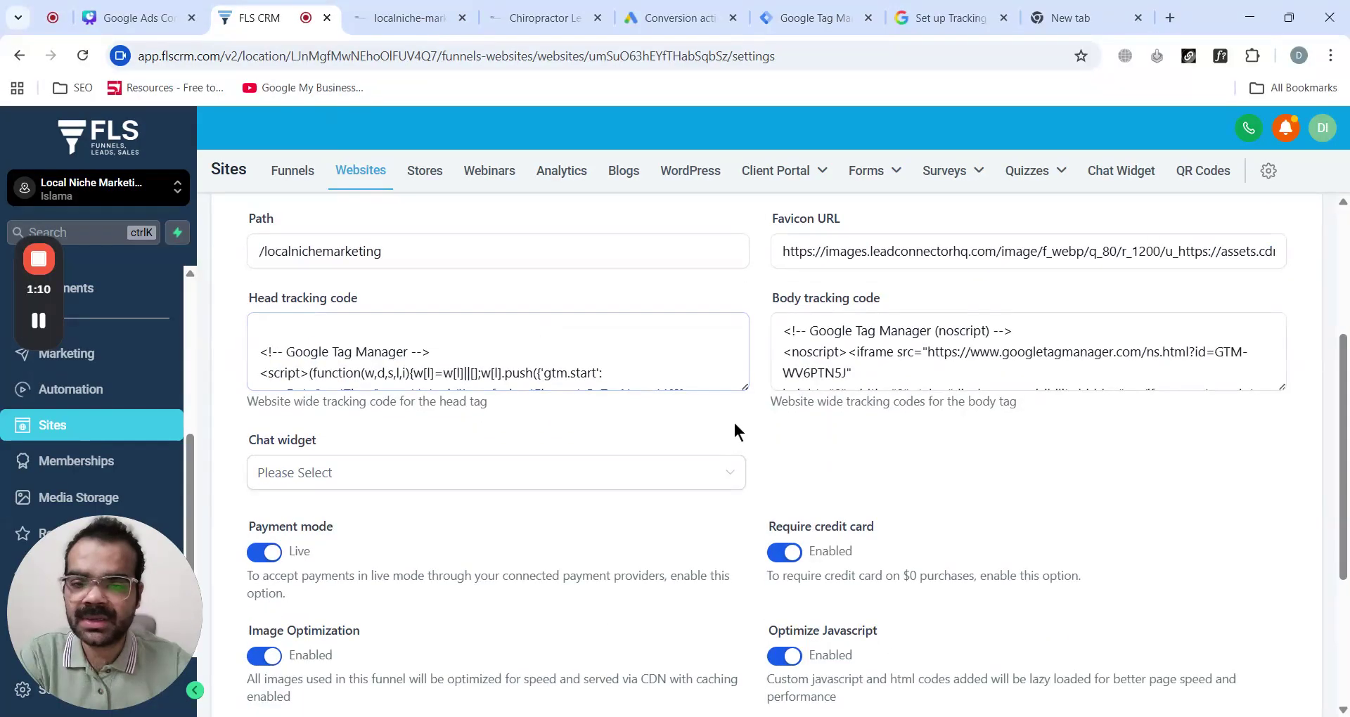
left_click_drag(742, 387, 744, 622)
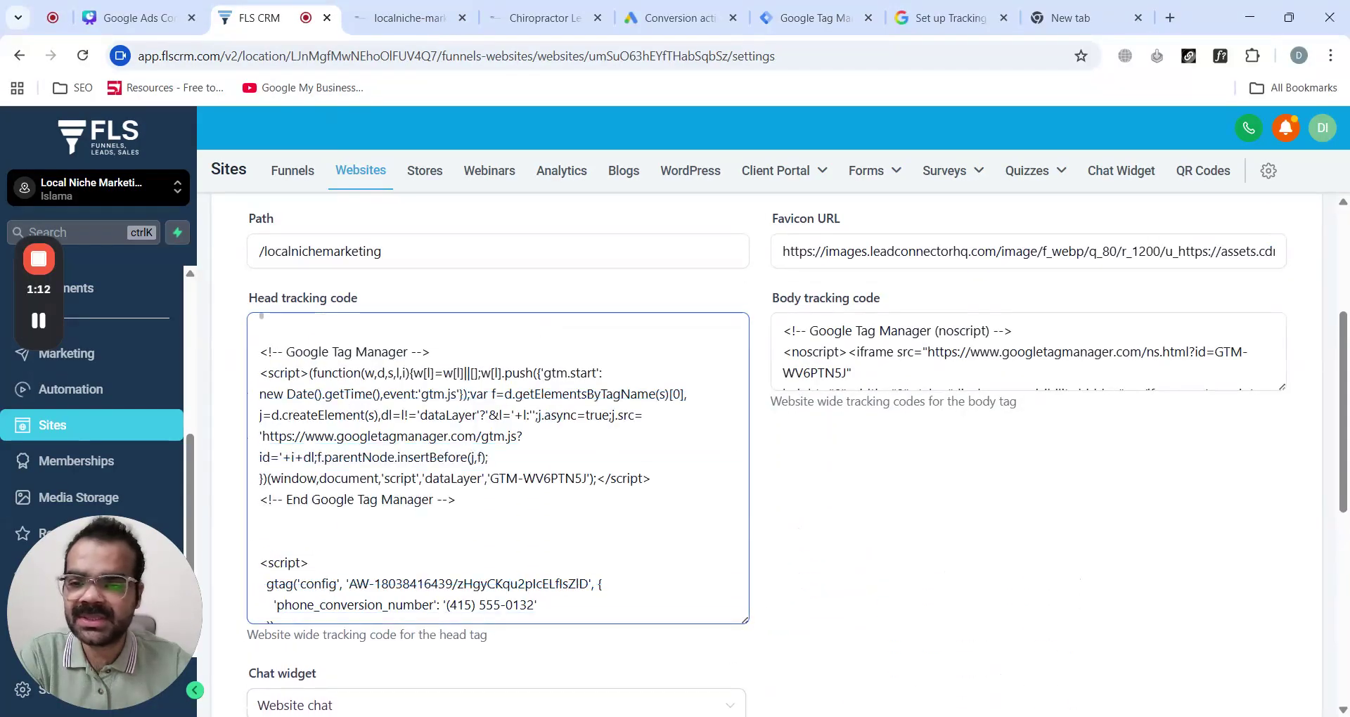
scroll(498, 468, "down", 1)
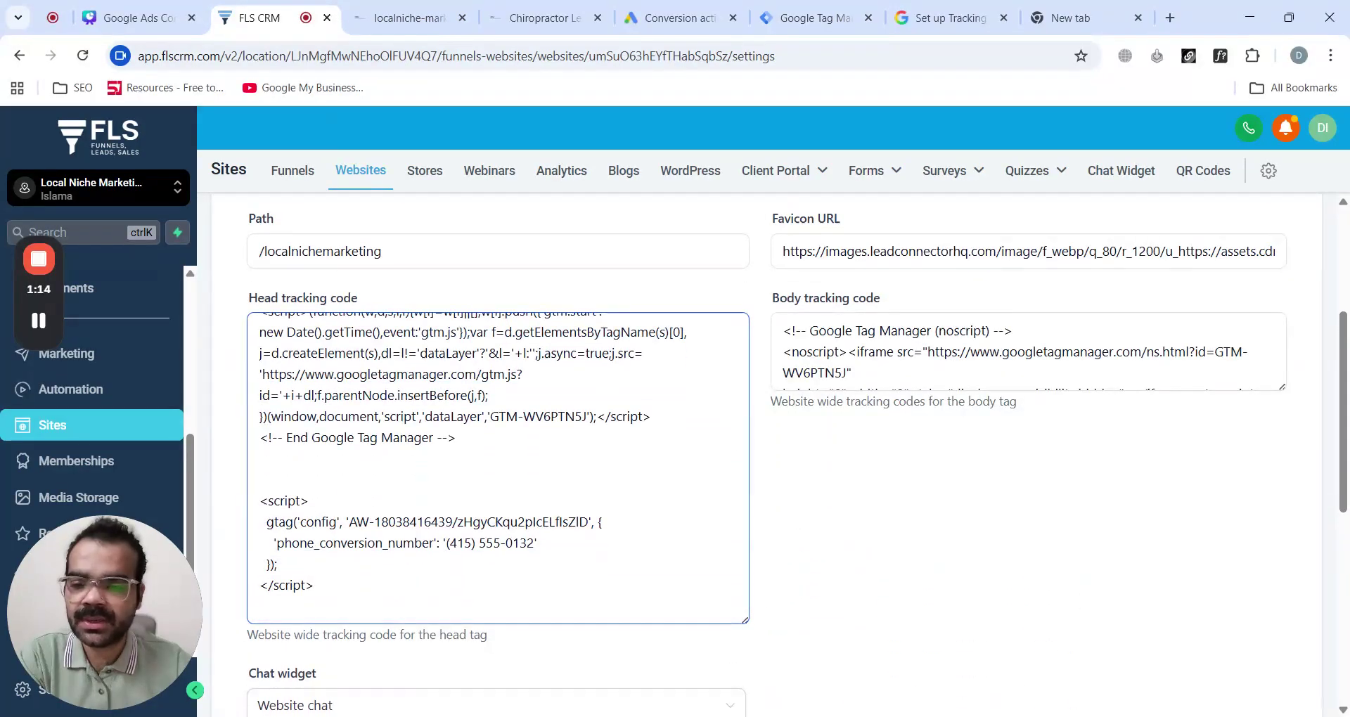
left_click_drag(316, 586, 260, 501)
key("BackSpace")
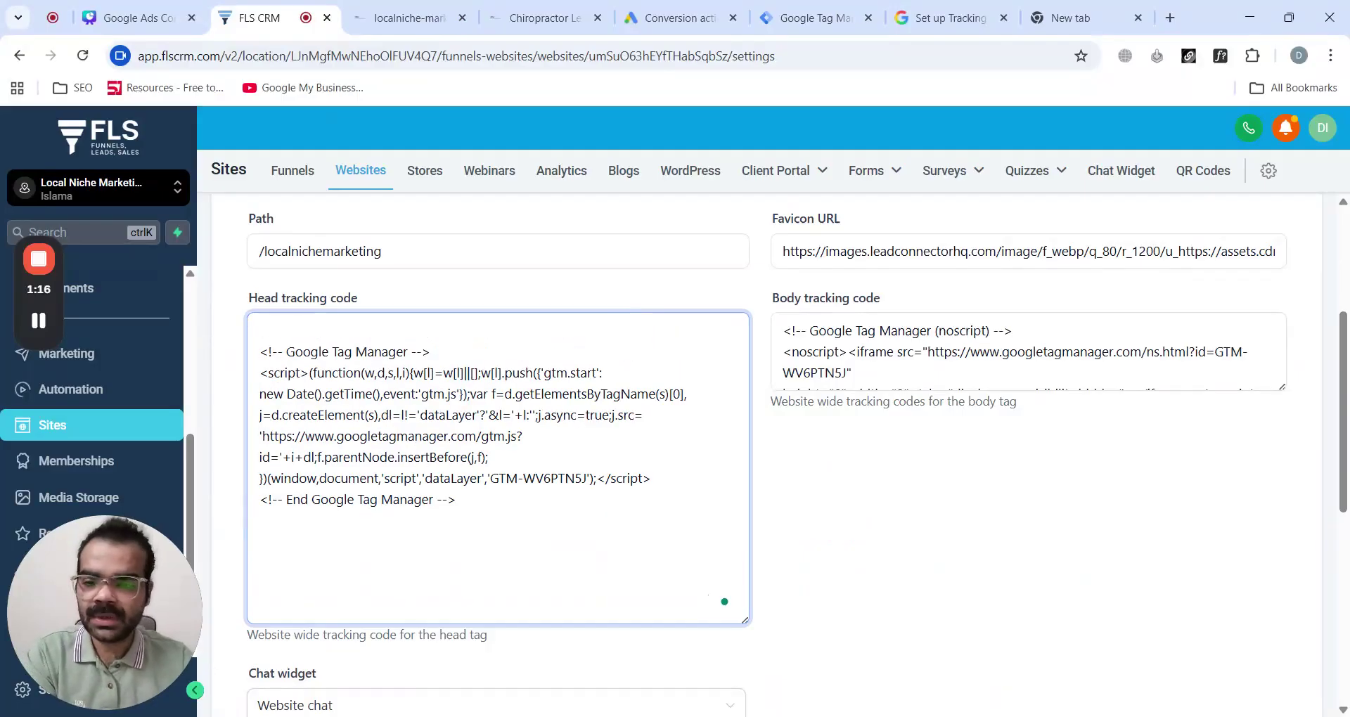
Check the website's head and body tracking codes against Google Tag Manager's installation snippets and close the installation dialog
left_click(802, 17)
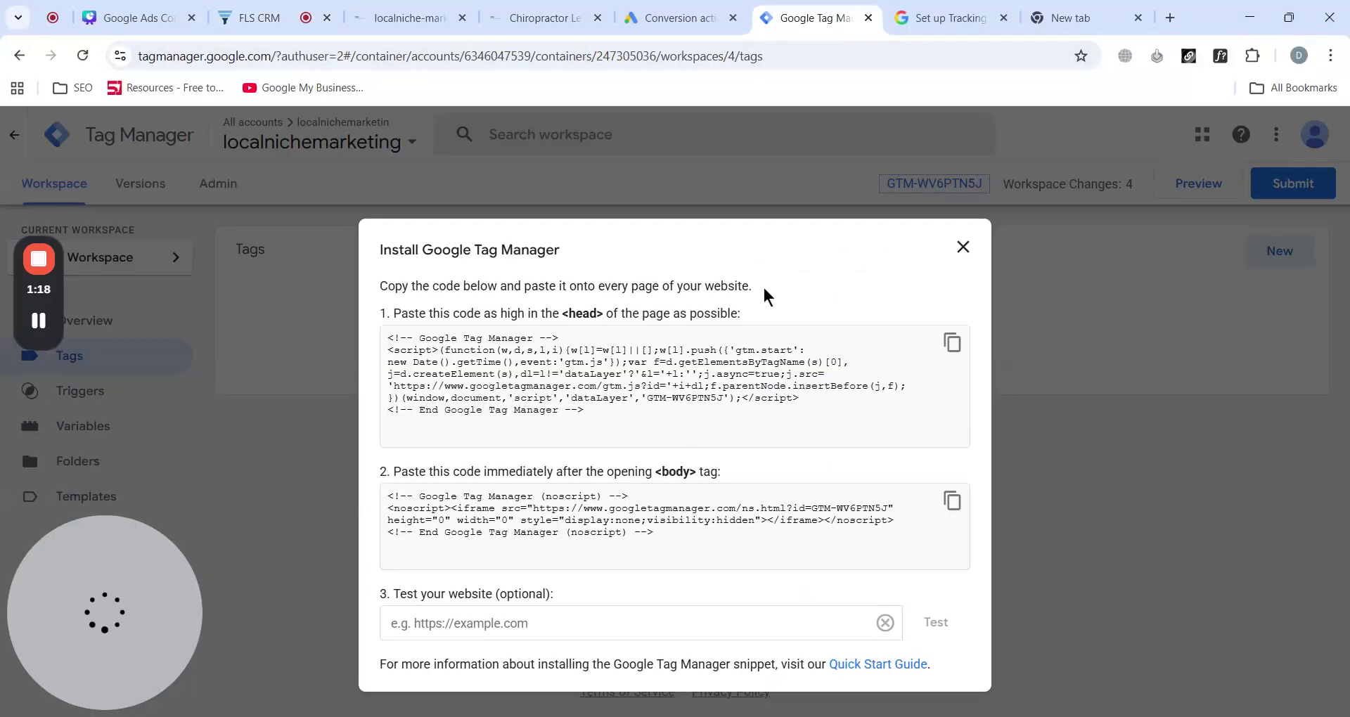
left_click(249, 18)
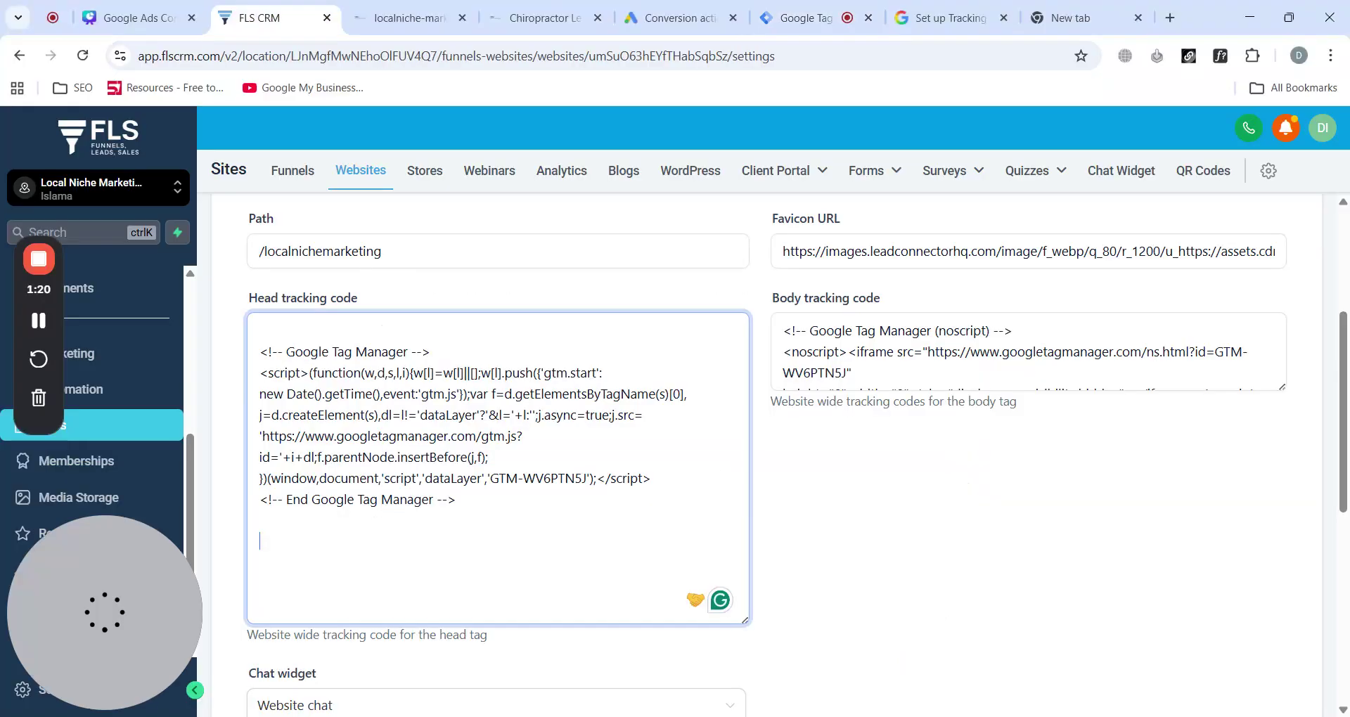
left_click_drag(1281, 389, 1270, 537)
scroll(1270, 538, "down", 1)
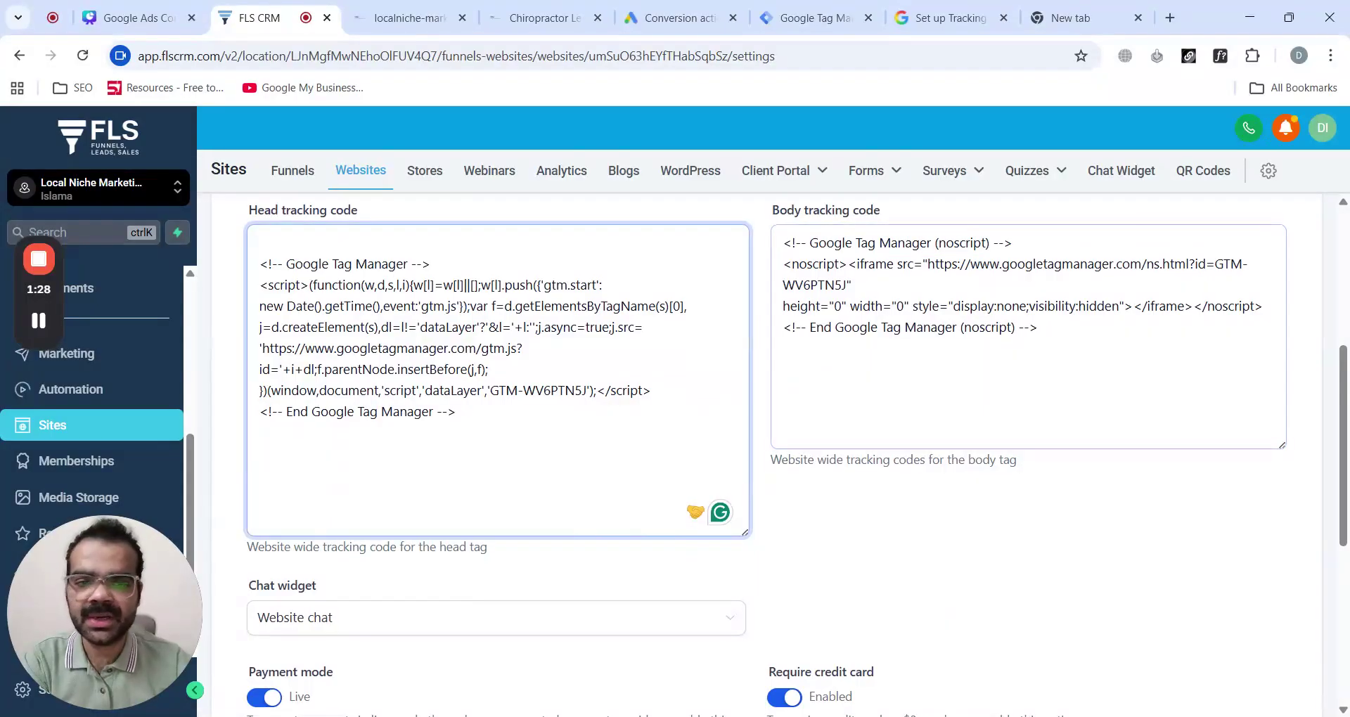
left_click(852, 285)
left_click(804, 17)
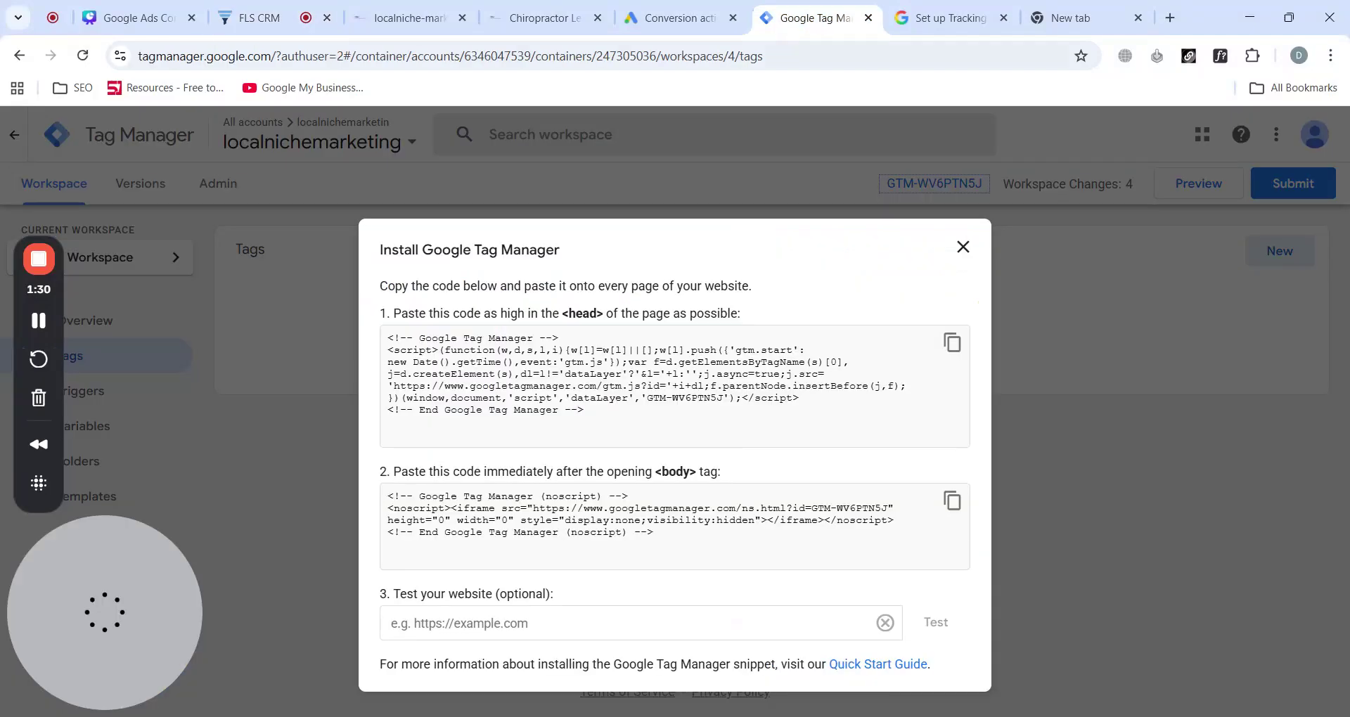
left_click(963, 252)
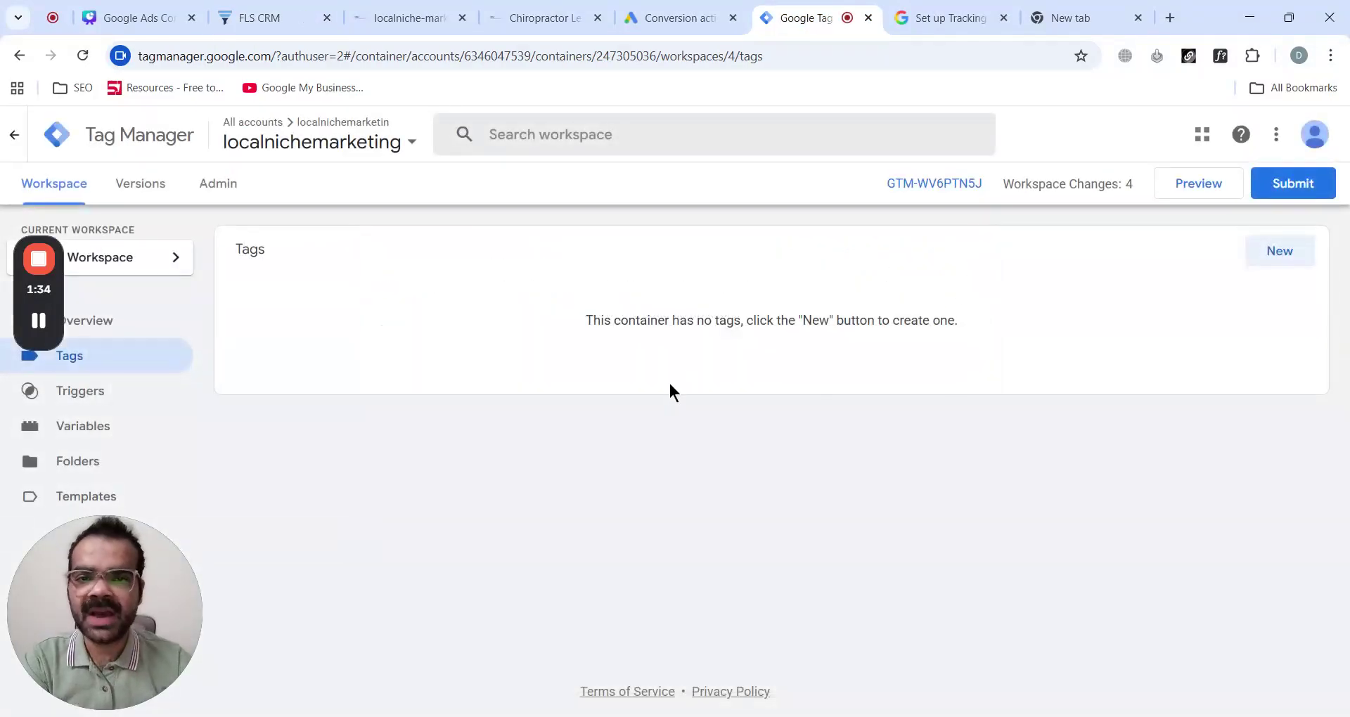
In Google Ads, start a new conversion action in the Submit lead form category
left_click(686, 26)
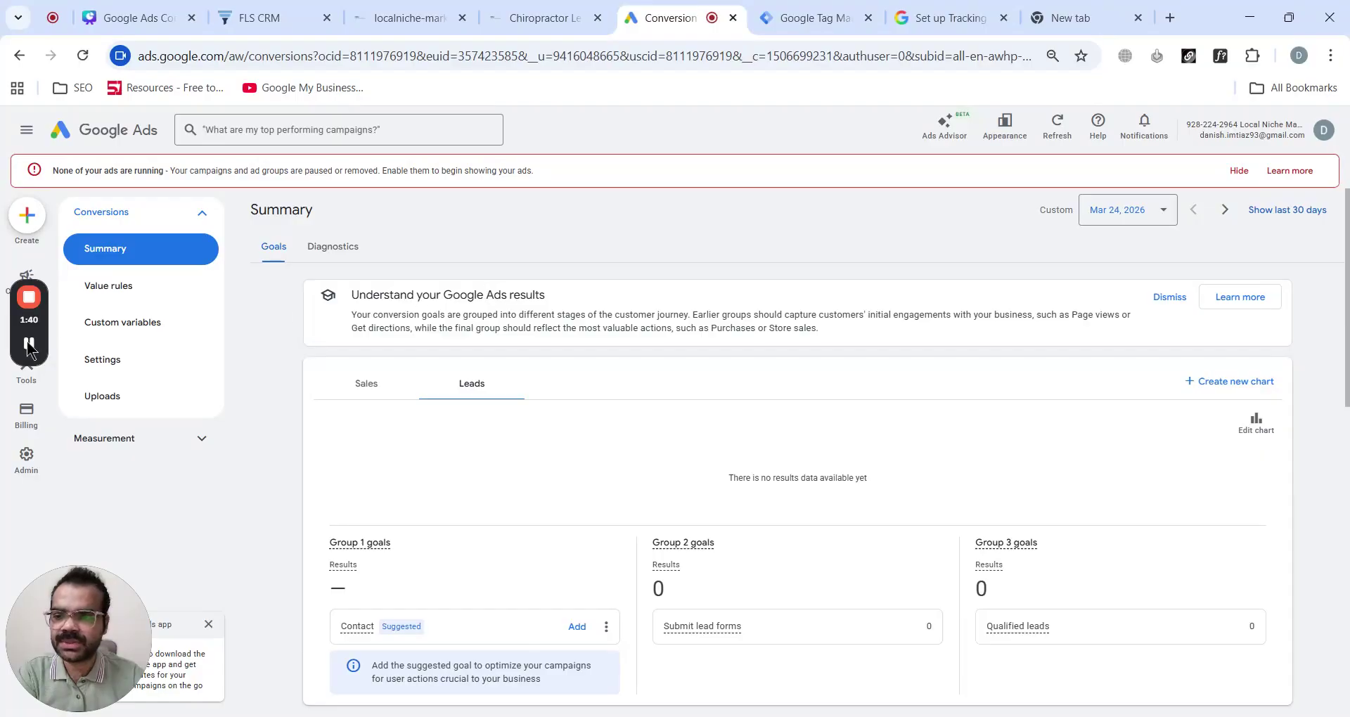
left_click_drag(45, 322, 42, 416)
mouse_move(27, 281)
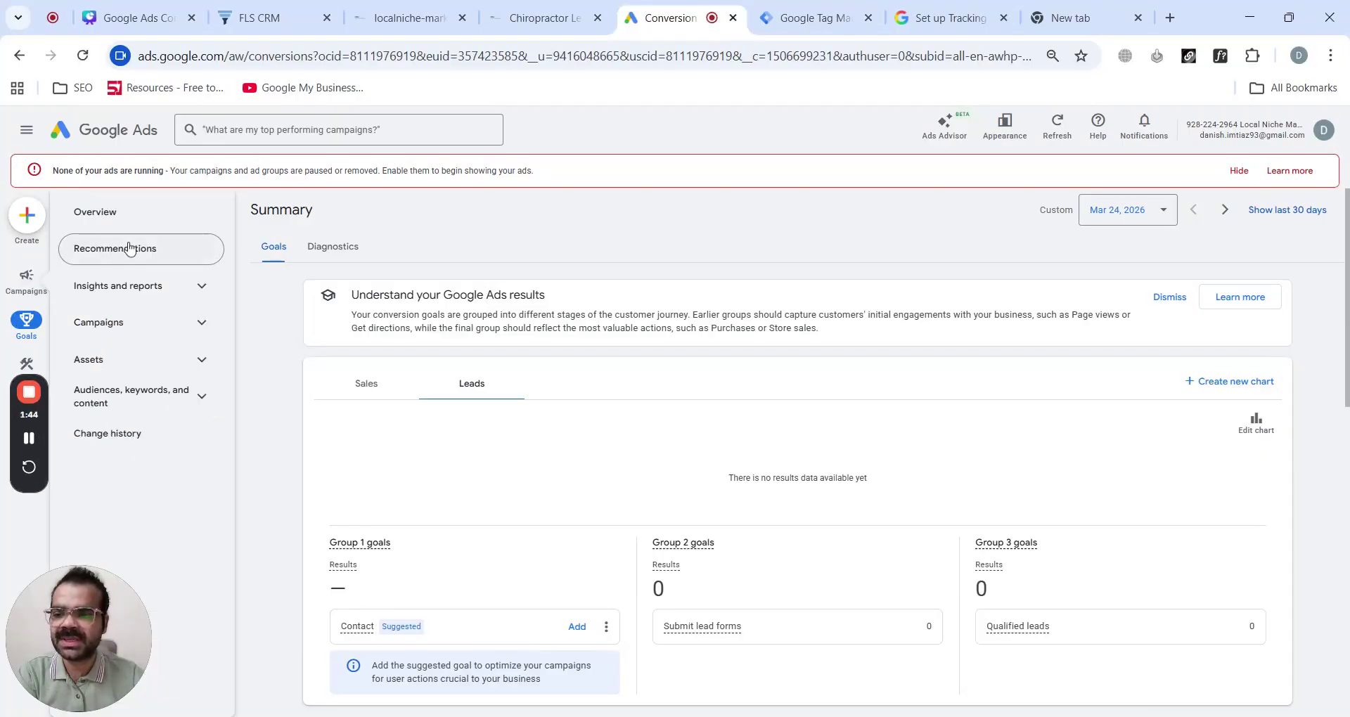
scroll(672, 280, "down", 3)
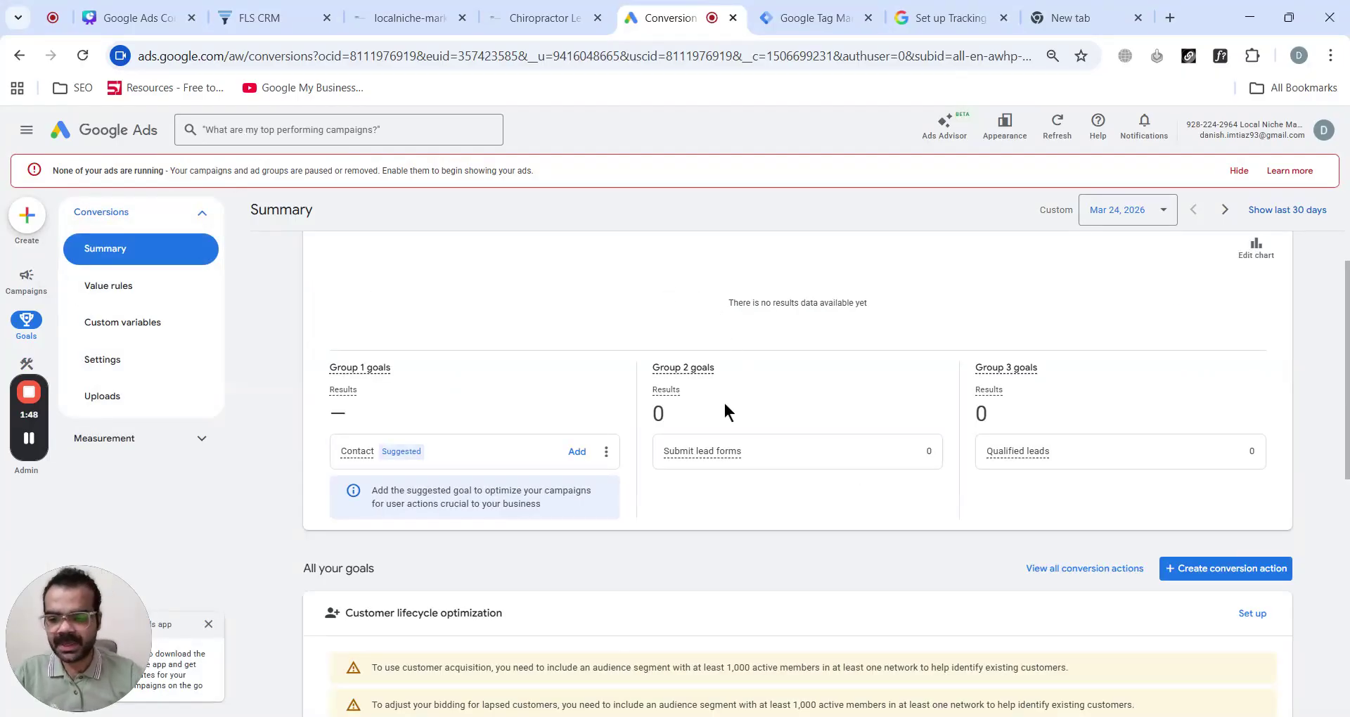
left_click(1206, 570)
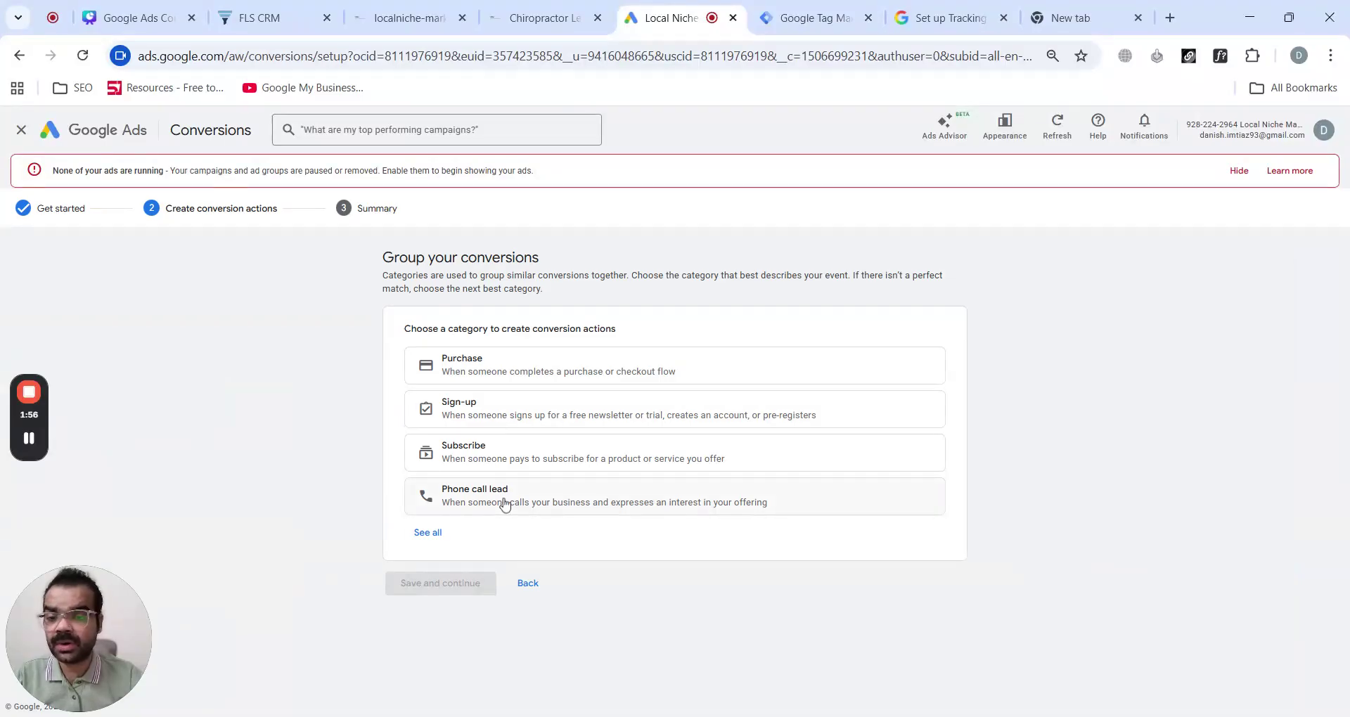
left_click(436, 536)
scroll(568, 386, "down", 1)
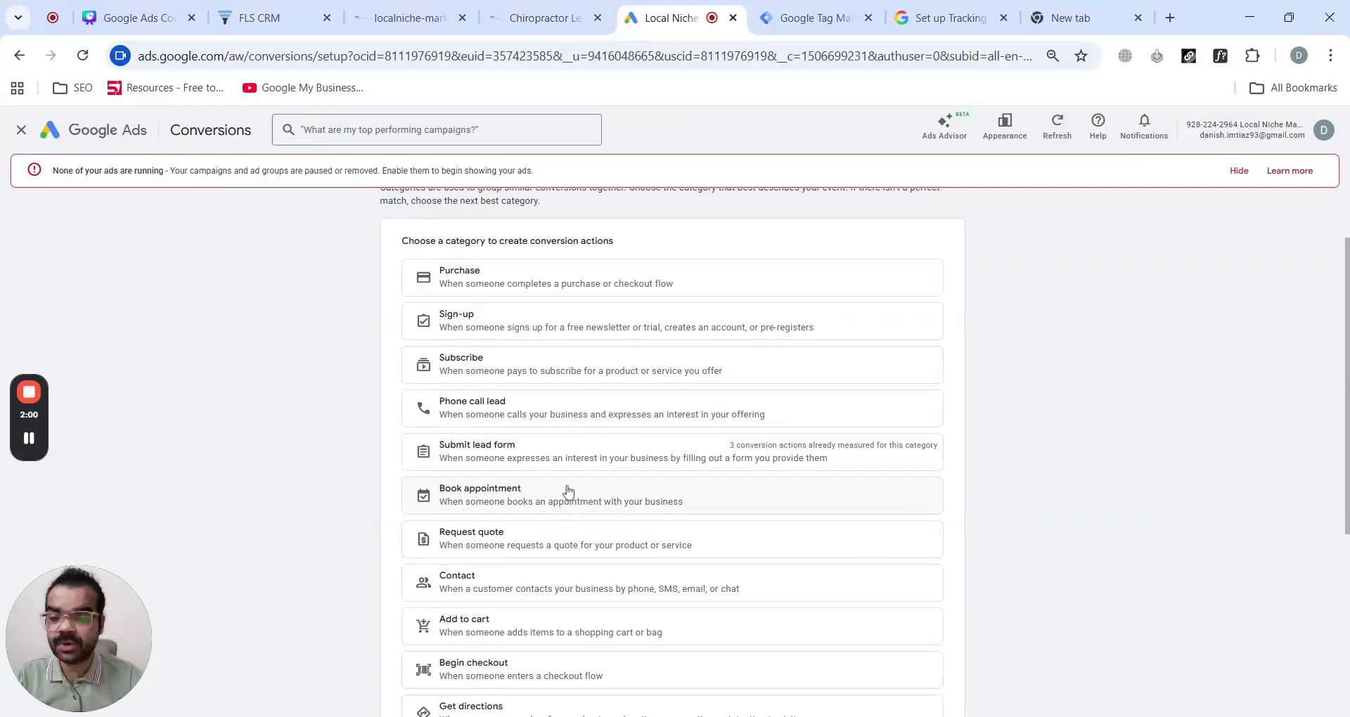
left_click(518, 460)
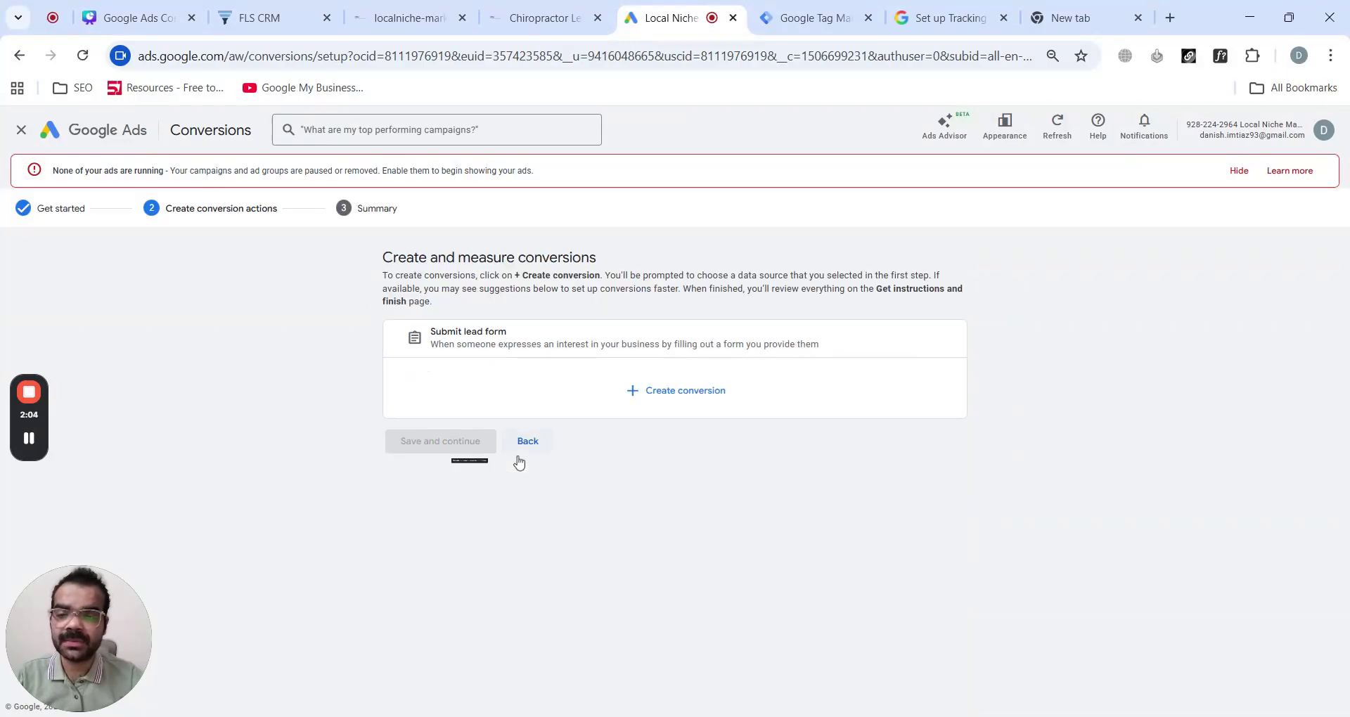
Add a conversion for the localniche-marketing.com website source, choose manual setup with code, and expand its conversion settings
left_click(688, 391)
left_click(667, 472)
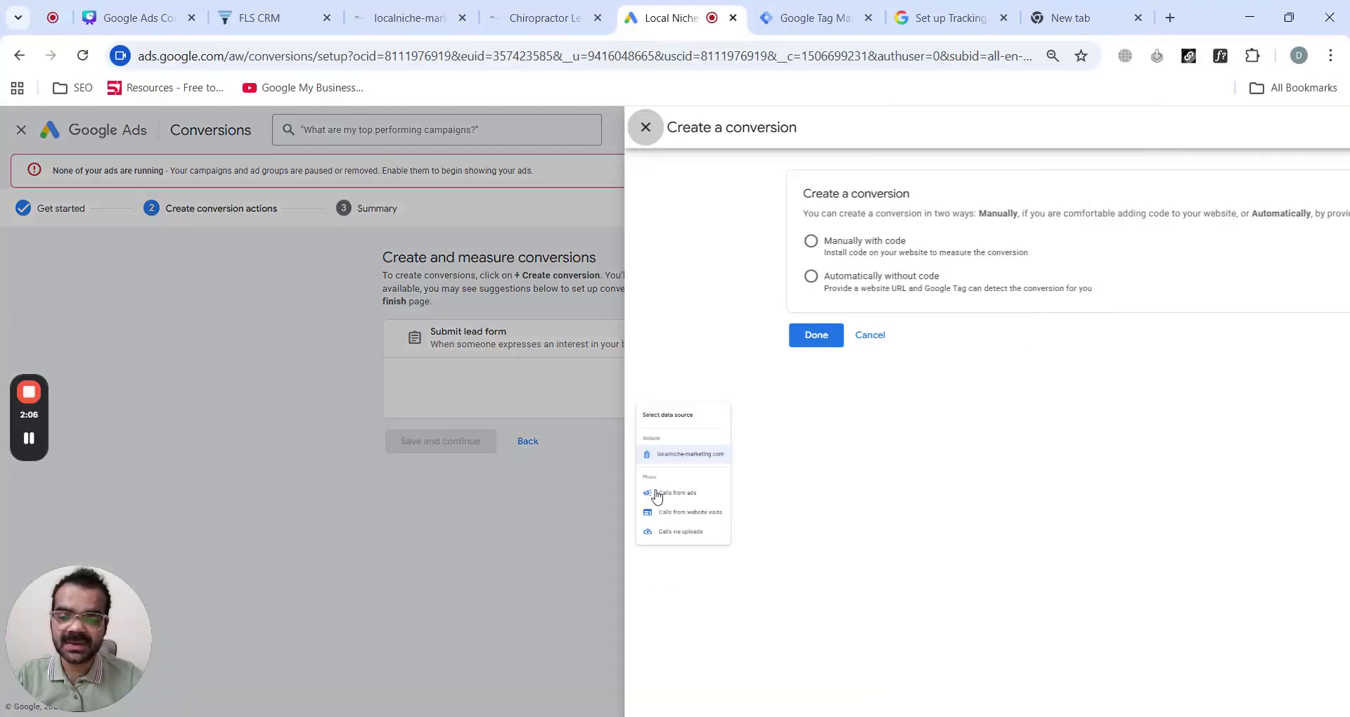
left_click(527, 254)
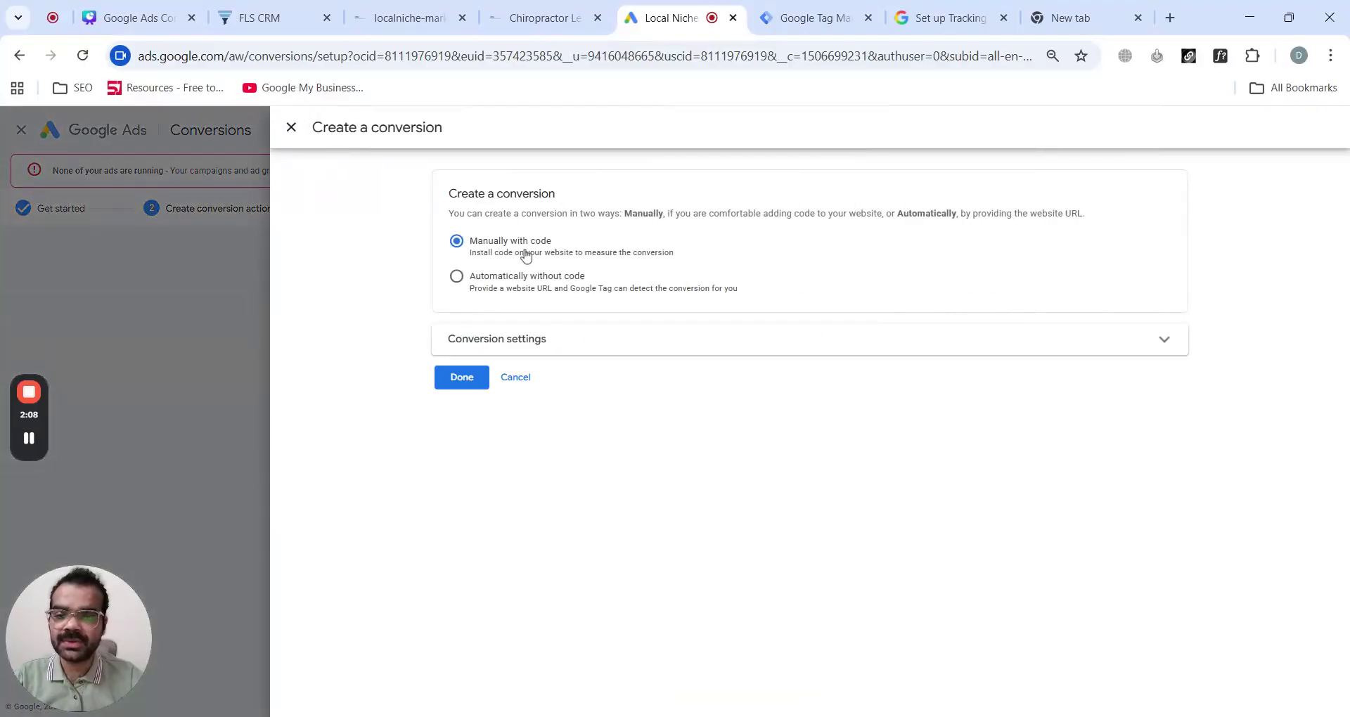
left_click(551, 336)
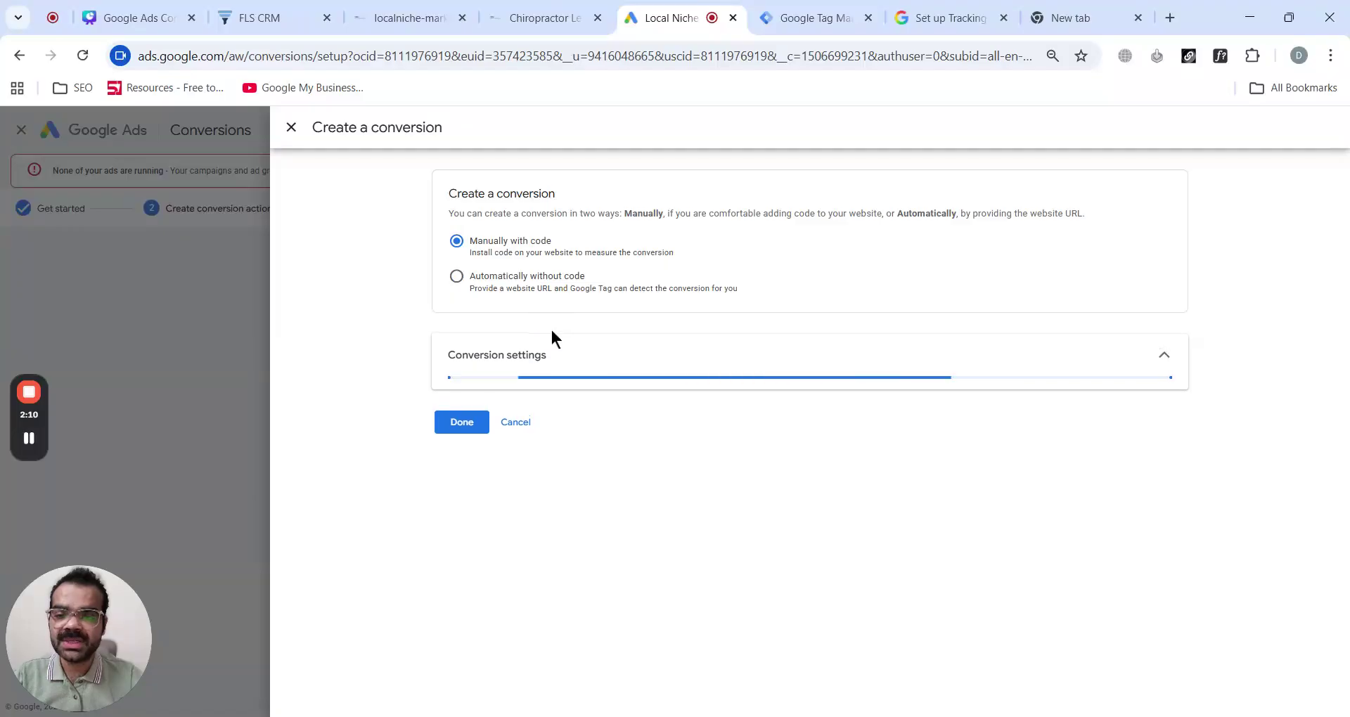
Name the conversion "Contact us Page"
scroll(635, 278, "down", 2)
scroll(635, 279, "down", 1)
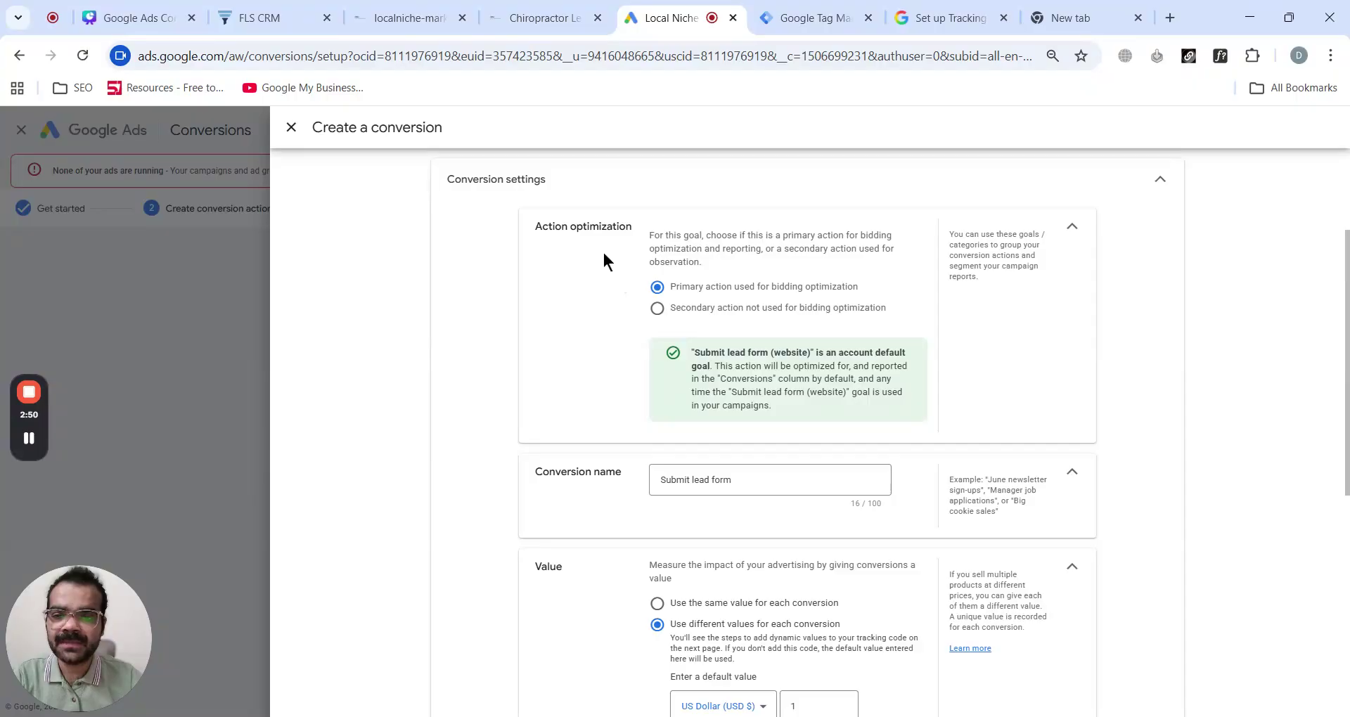
scroll(603, 257, "down", 2)
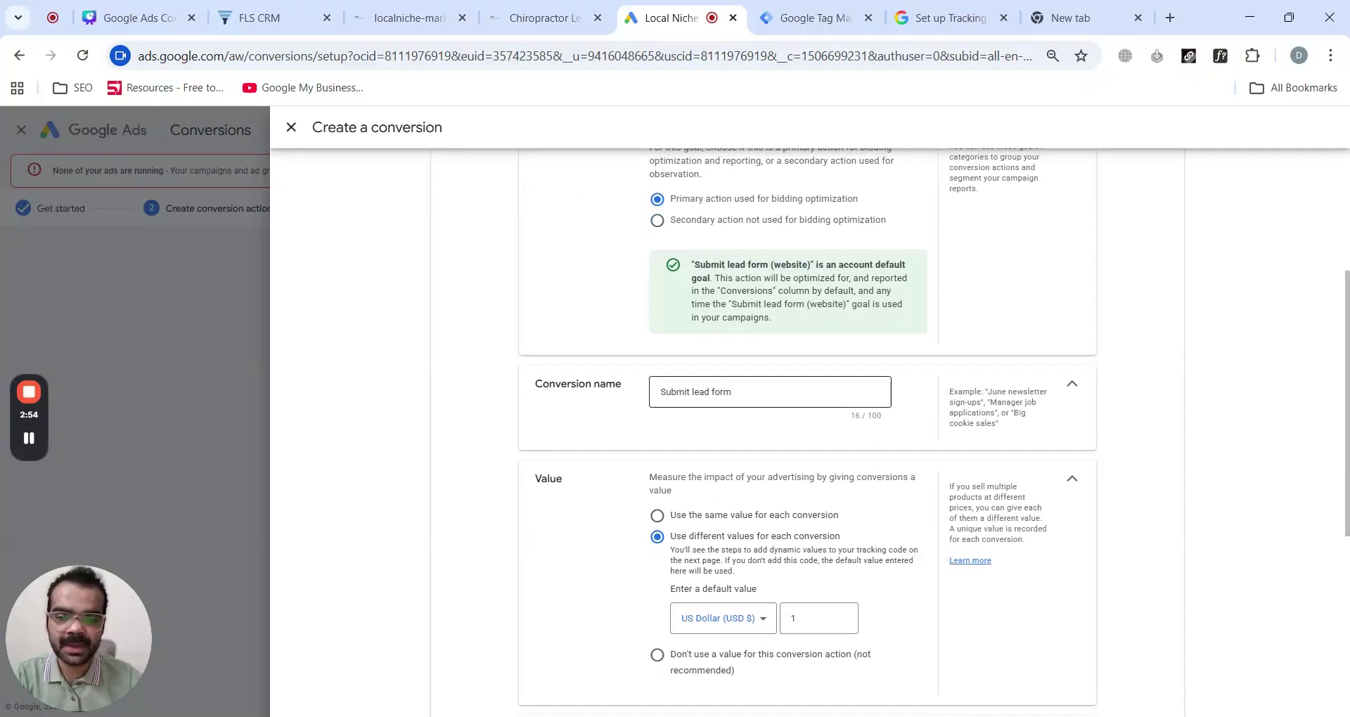
triple_click(676, 392)
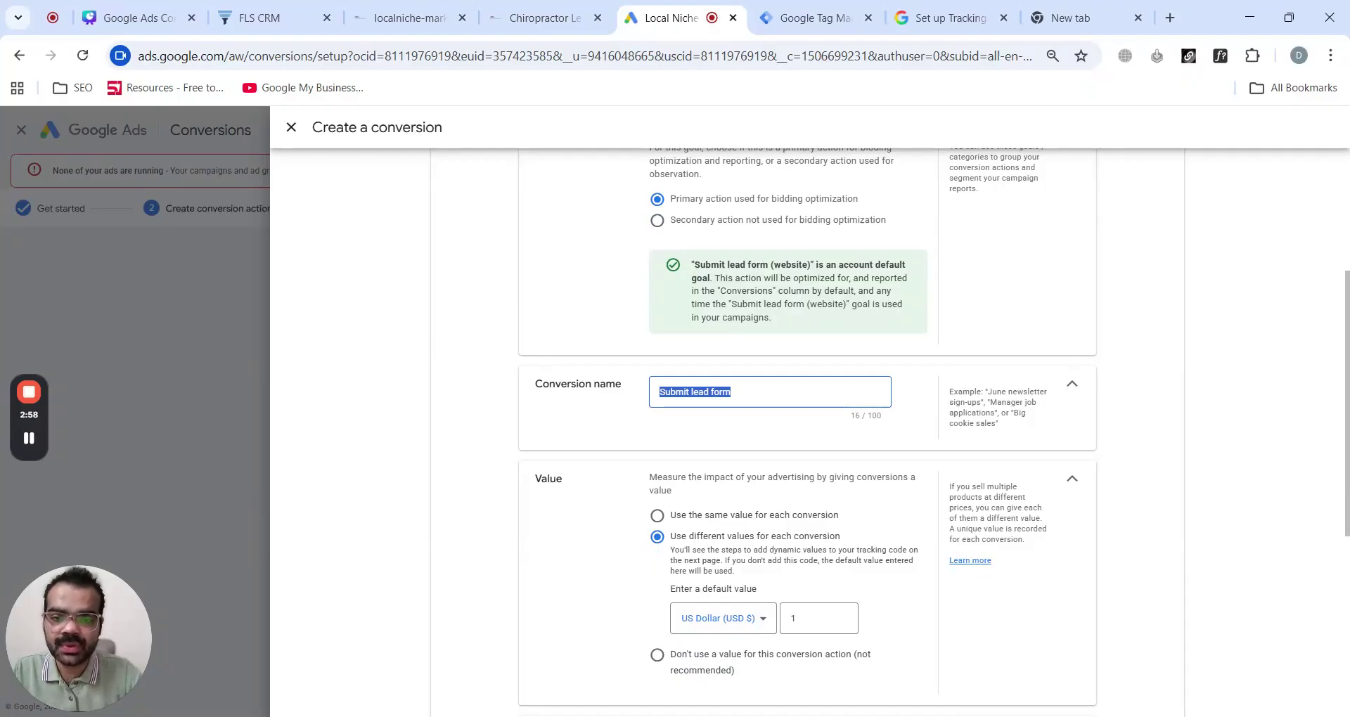
key("BackSpace")
type("C")
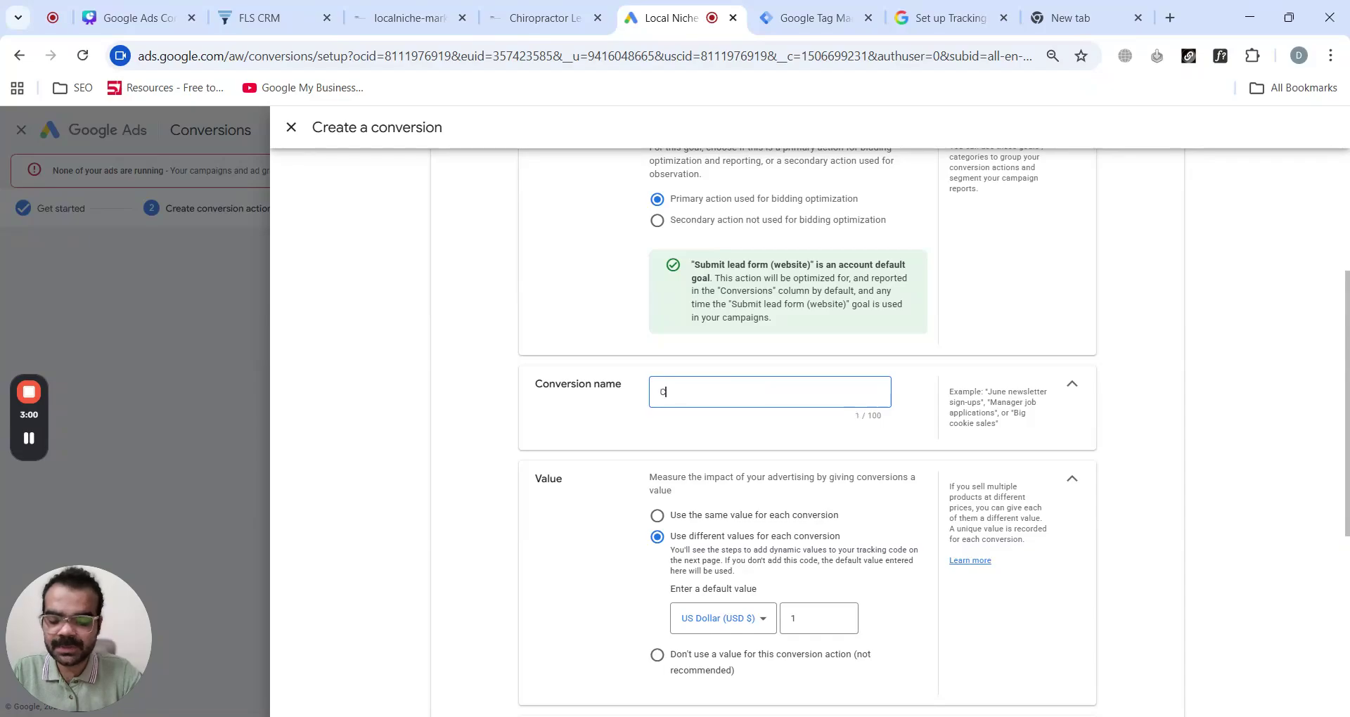
type("ontact us")
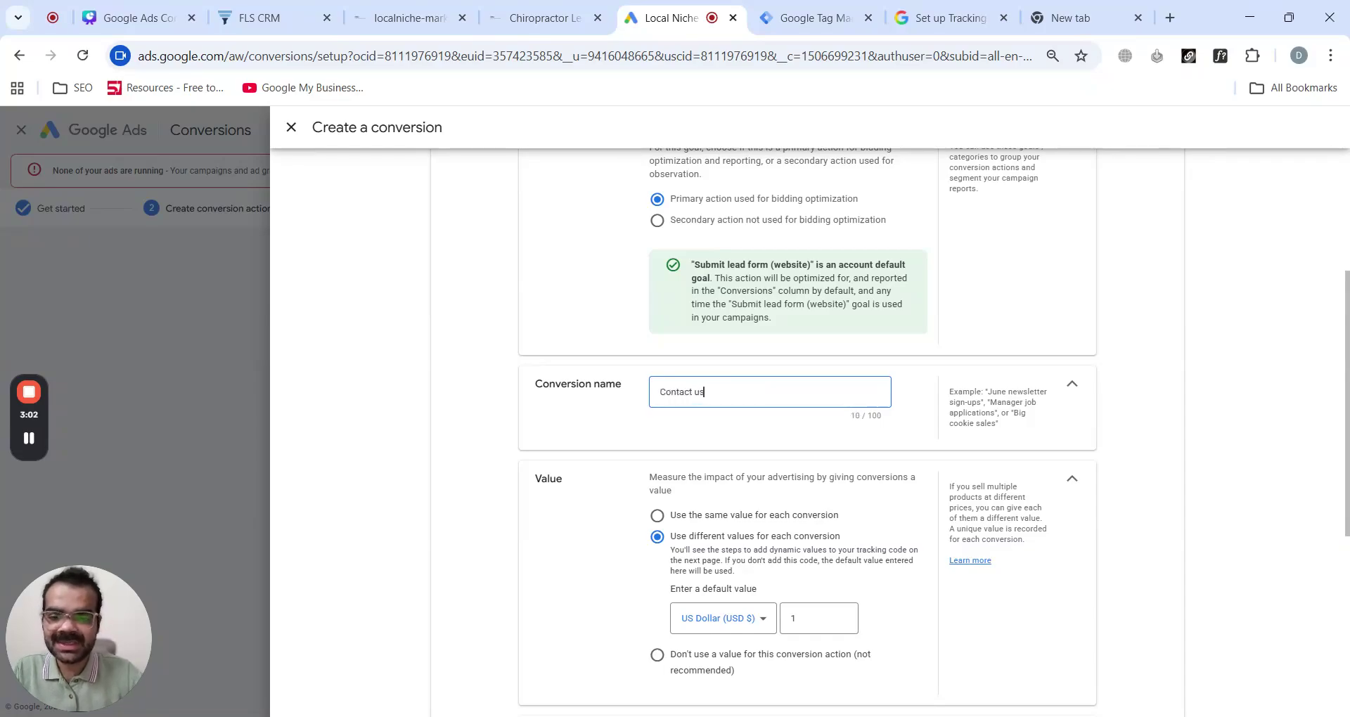
type(" Page")
Choose not to use a value for this conversion action and finish its settings
scroll(583, 299, "down", 3)
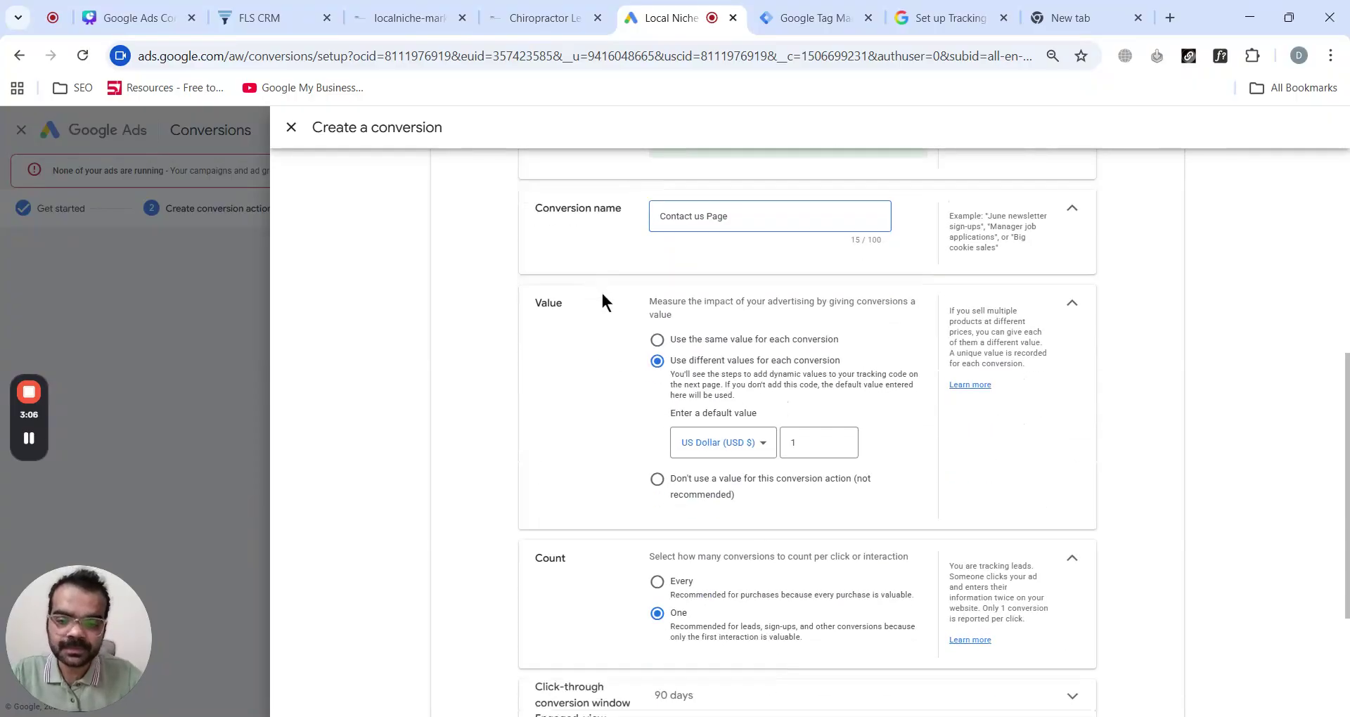
left_click(656, 478)
scroll(656, 341, "down", 2)
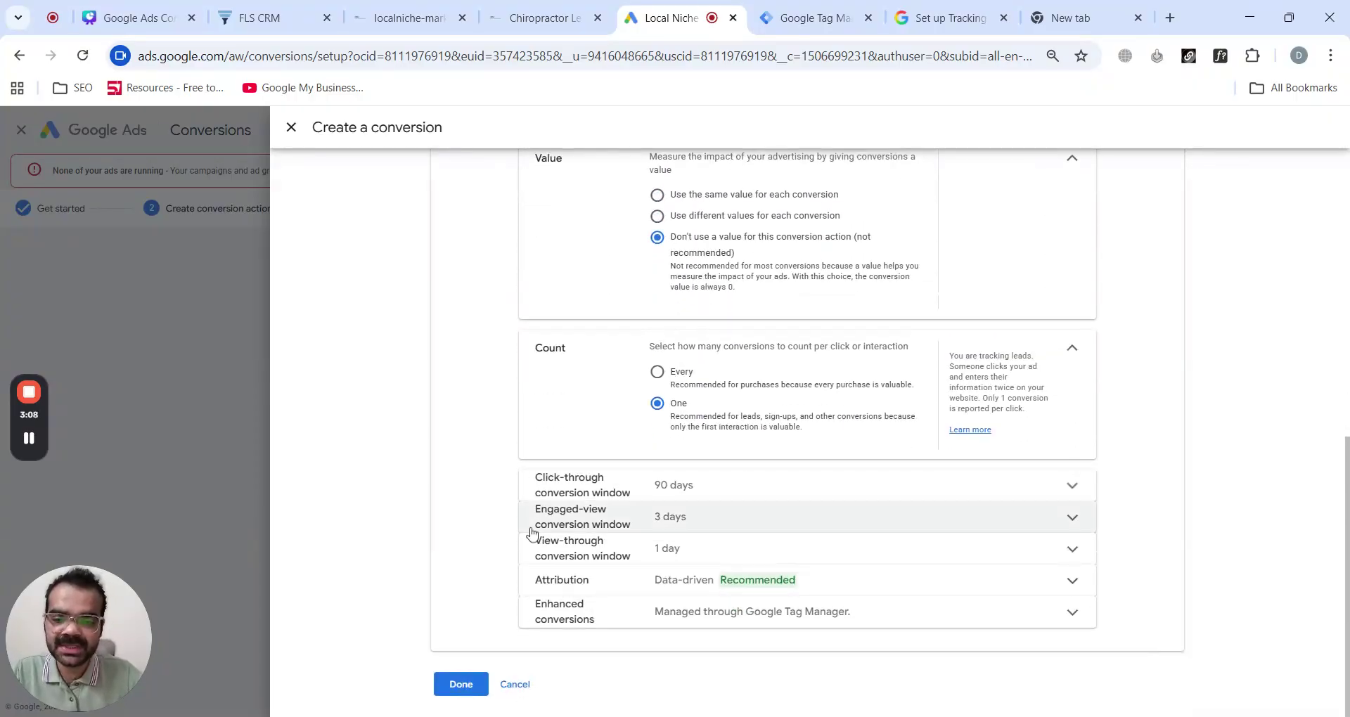
left_click(454, 683)
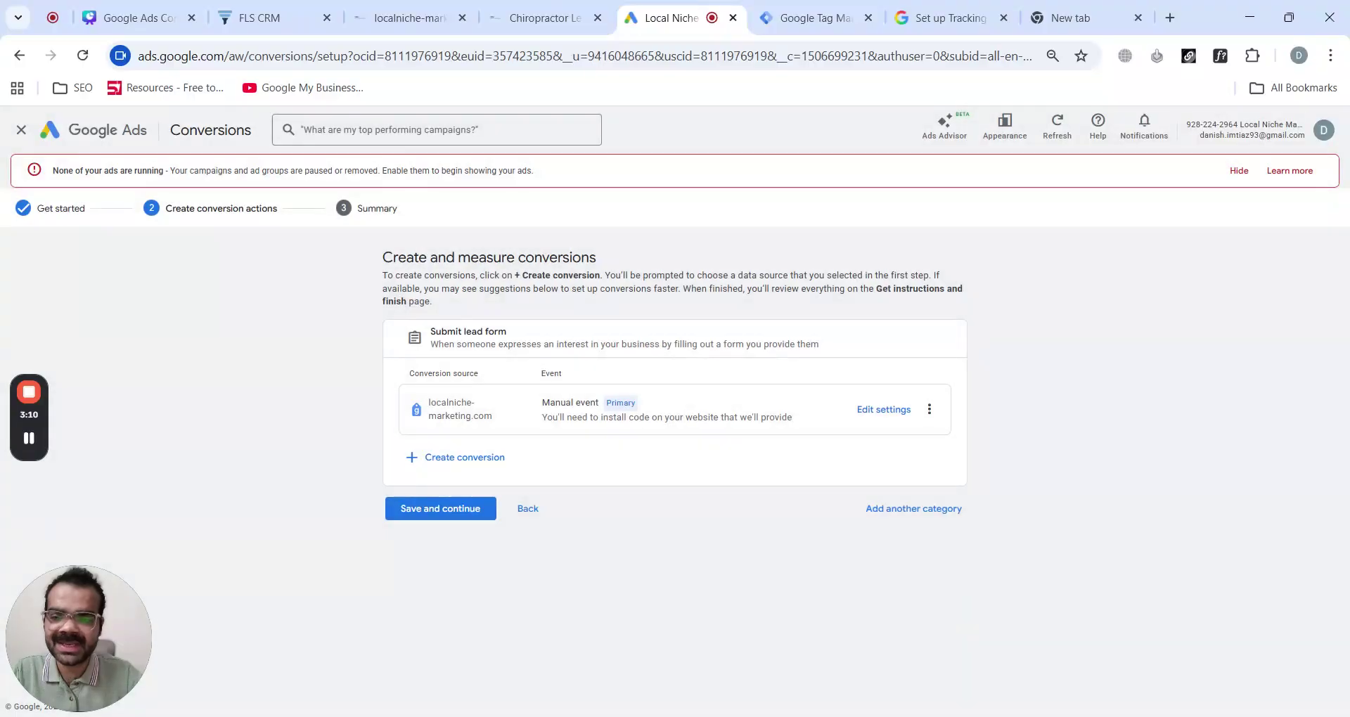
Review the manual event's conversion settings, close them, and save the conversion action to continue to the summary
left_click(883, 409)
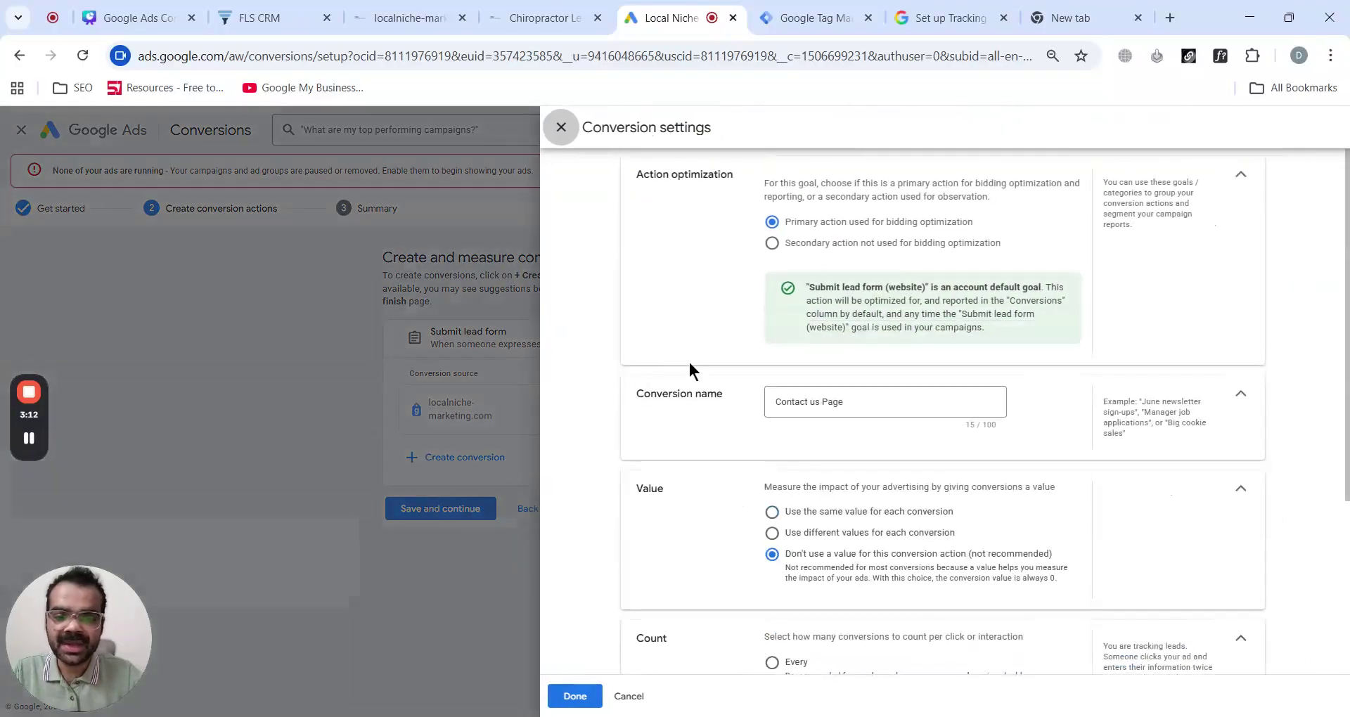
left_click(563, 132)
left_click(432, 514)
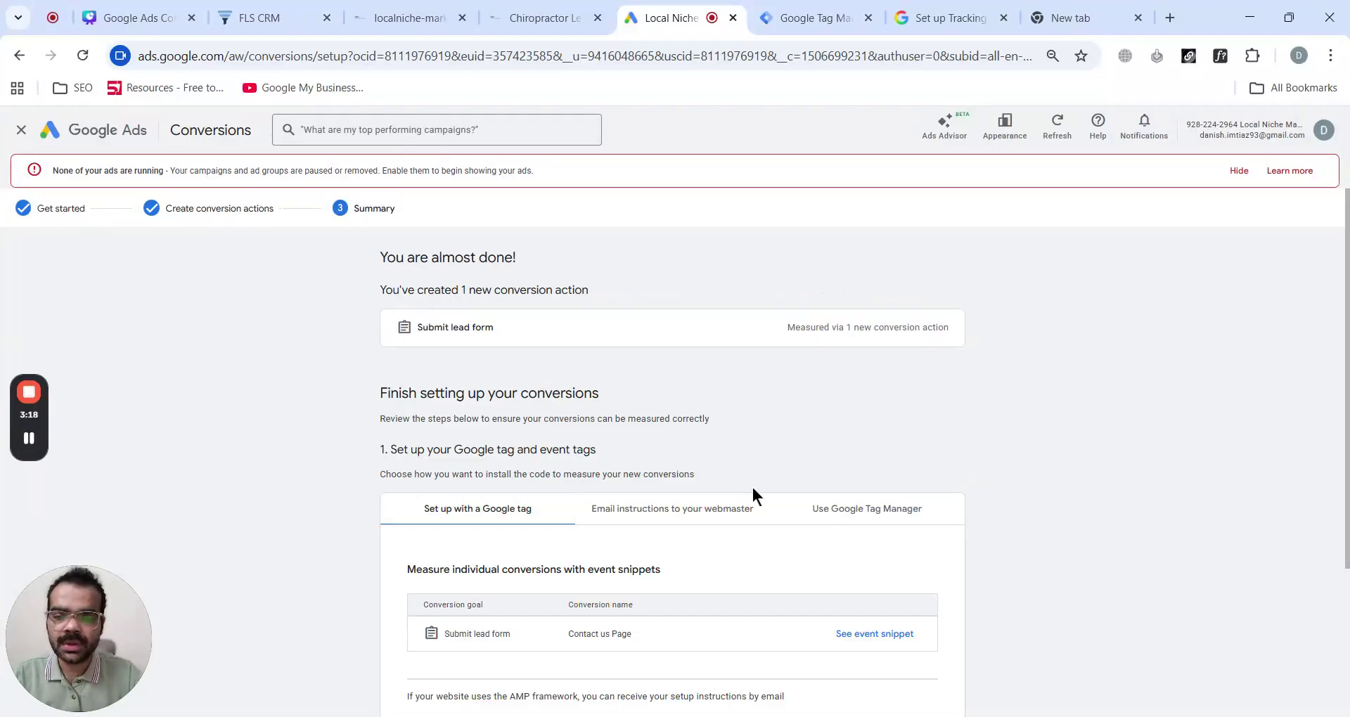
Look at the Google Tag Manager setup details and open the Contact us Page event snippet in the Google tag setup
left_click(829, 509)
scroll(656, 364, "down", 3)
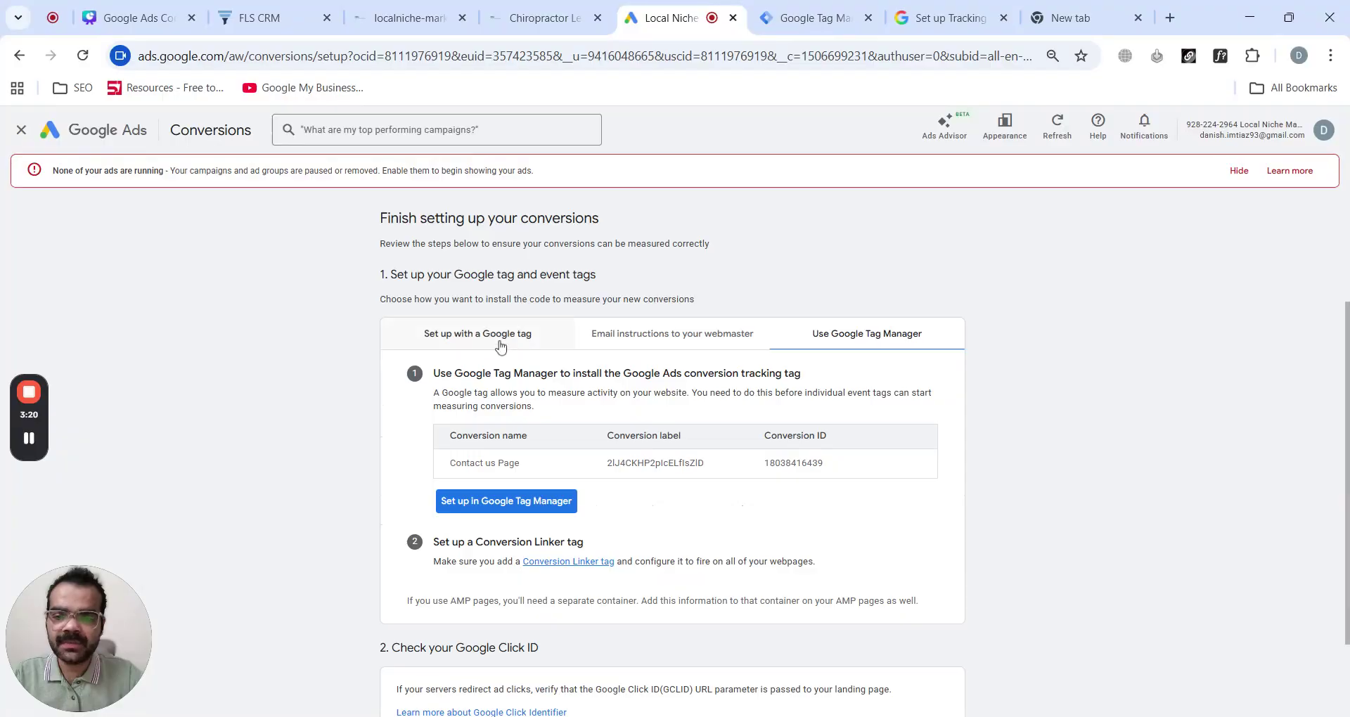
left_click(501, 344)
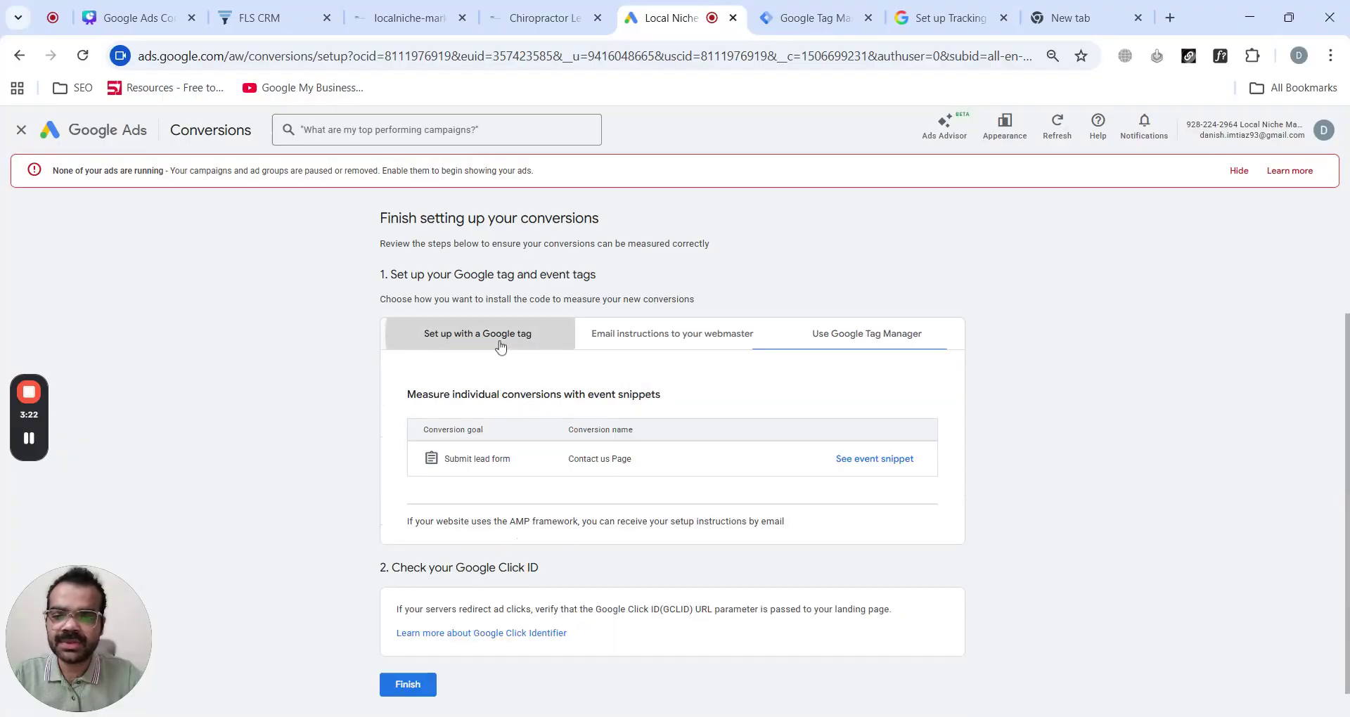
left_click(863, 463)
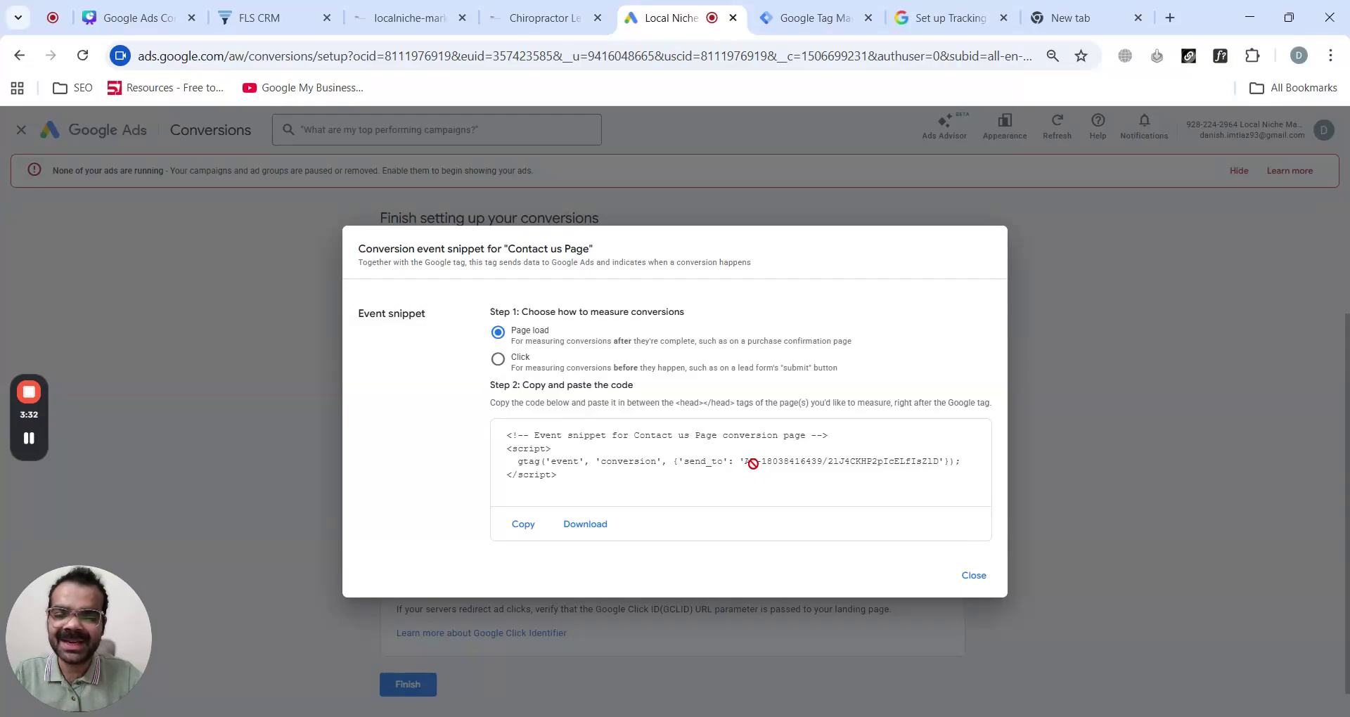
Switch to Google Tag Manager and create a tag named "Google tga" with the Google Tag type under Google Ads
left_click(809, 18)
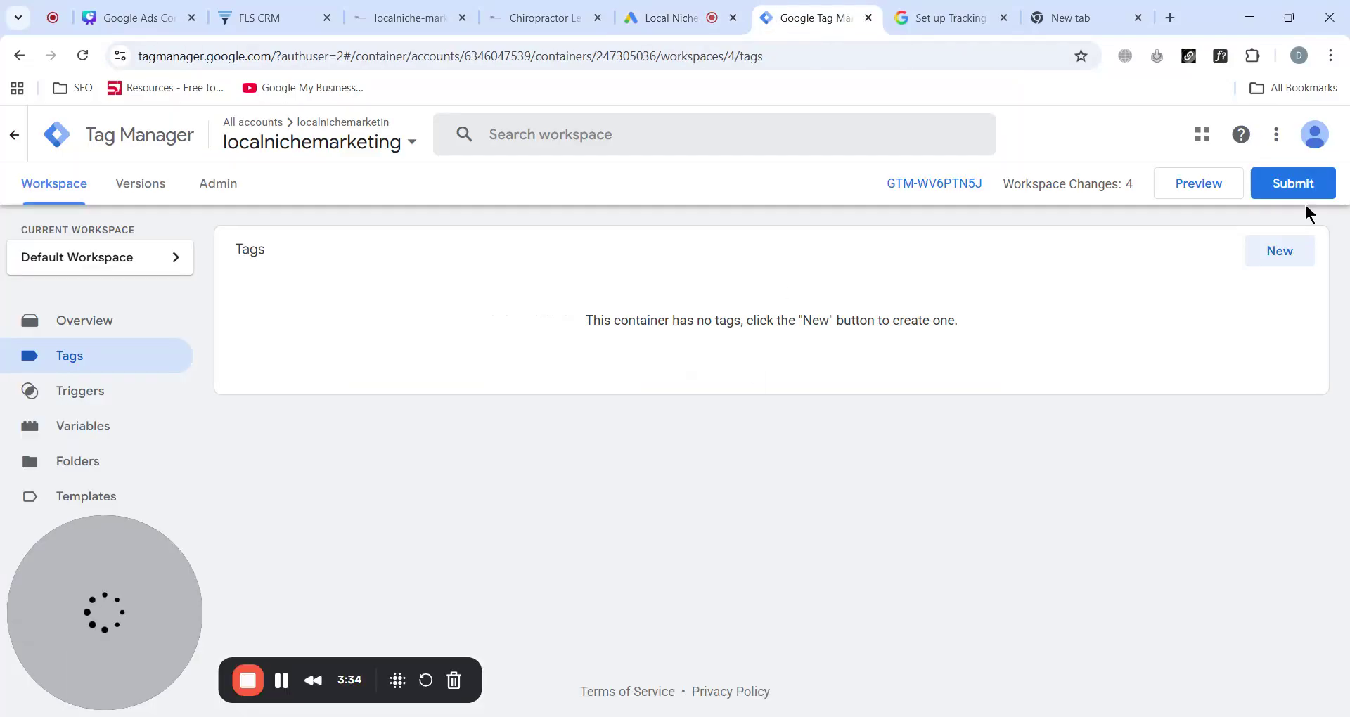
left_click(1266, 255)
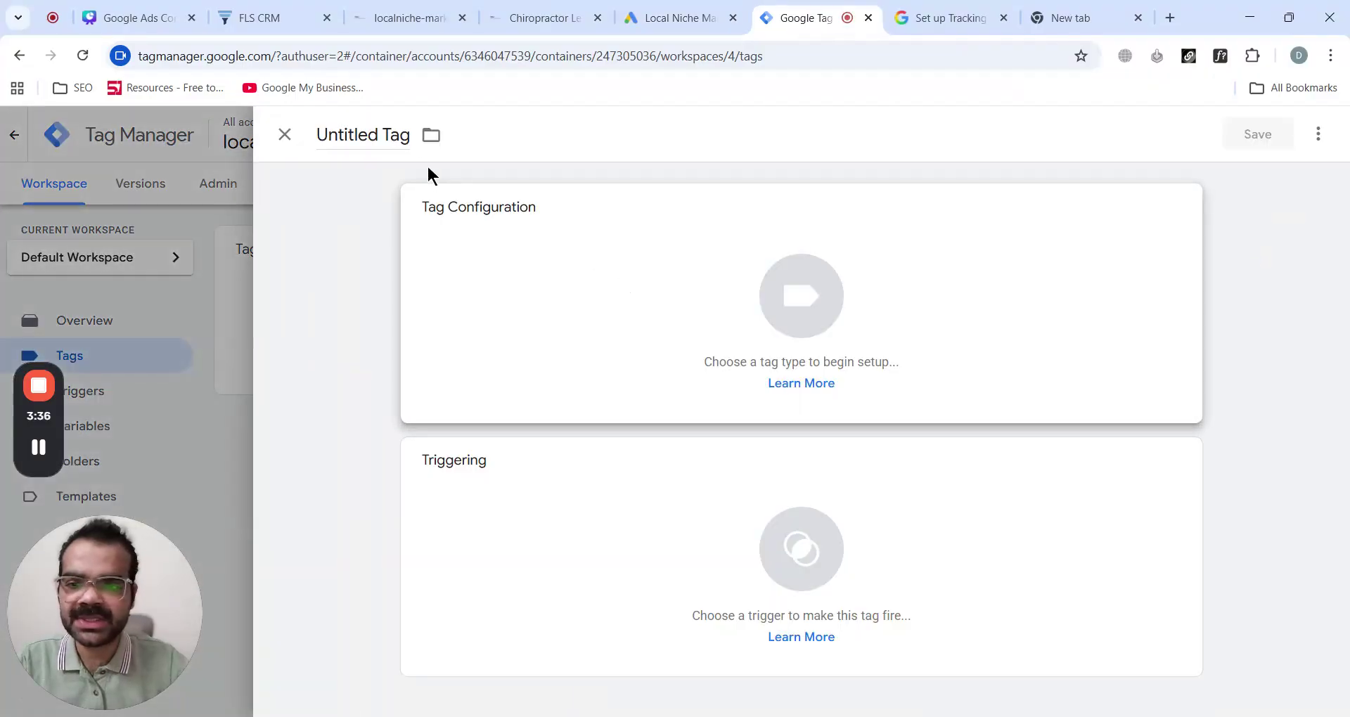
double_click(396, 134)
key("ctrl+a")
type("Google tga")
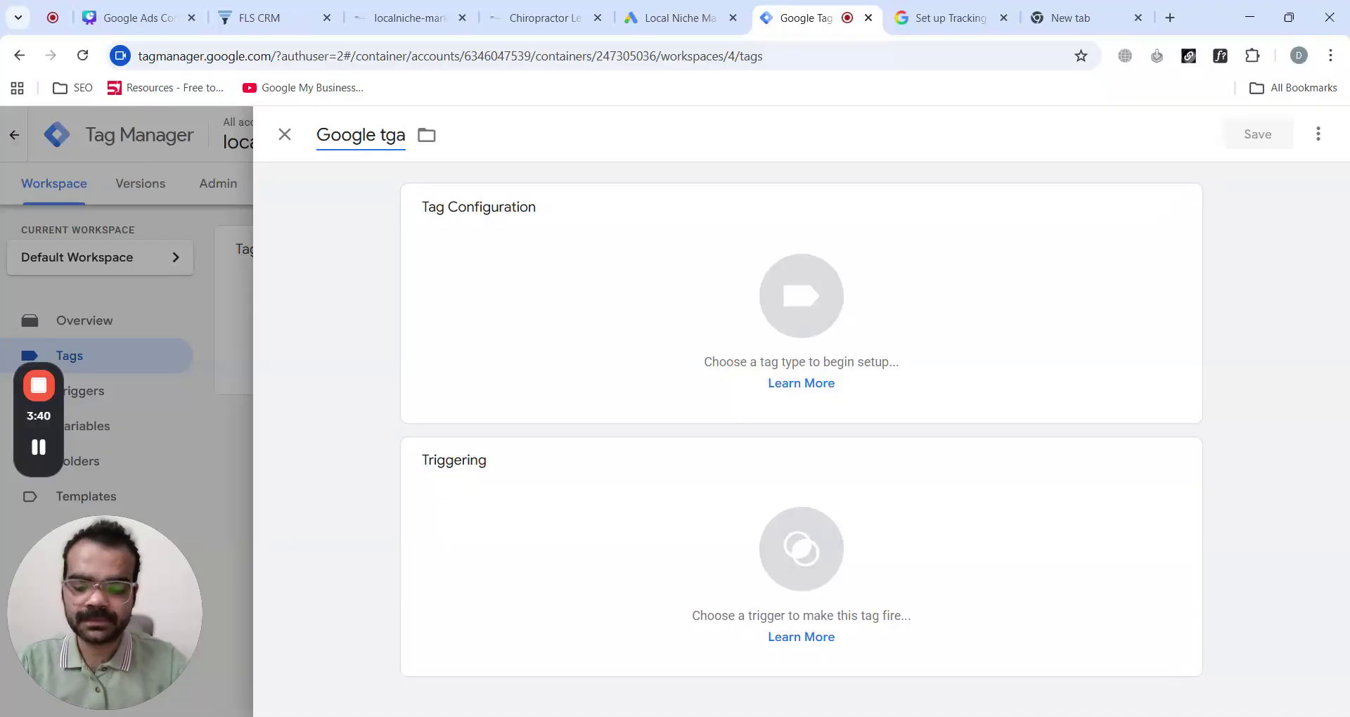
left_click(537, 293)
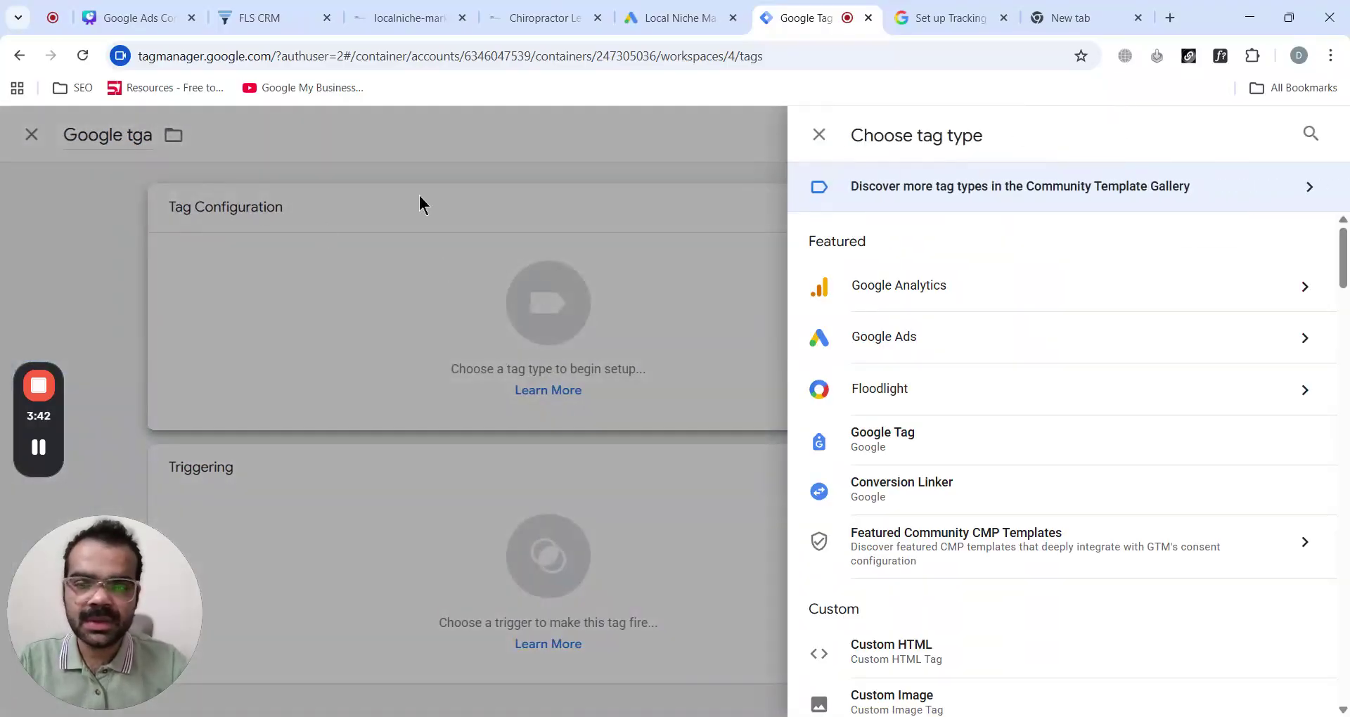
left_click(1040, 337)
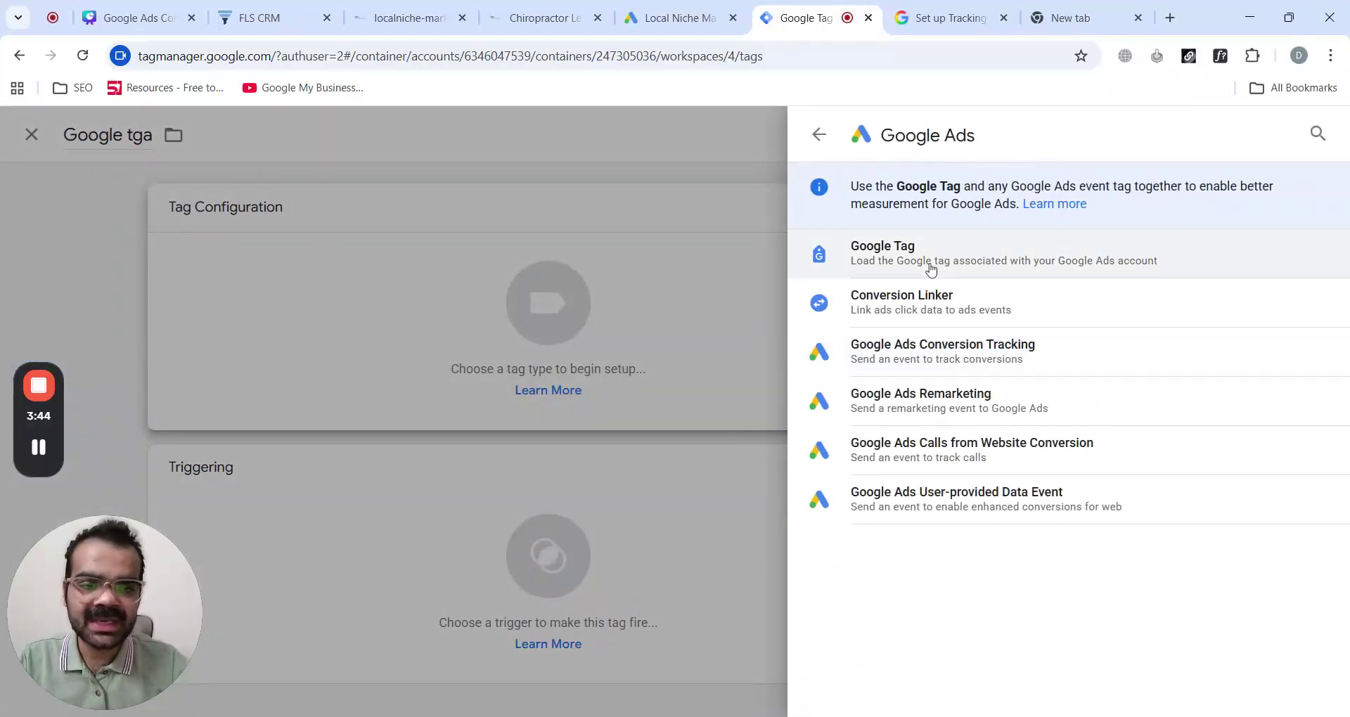
left_click(927, 265)
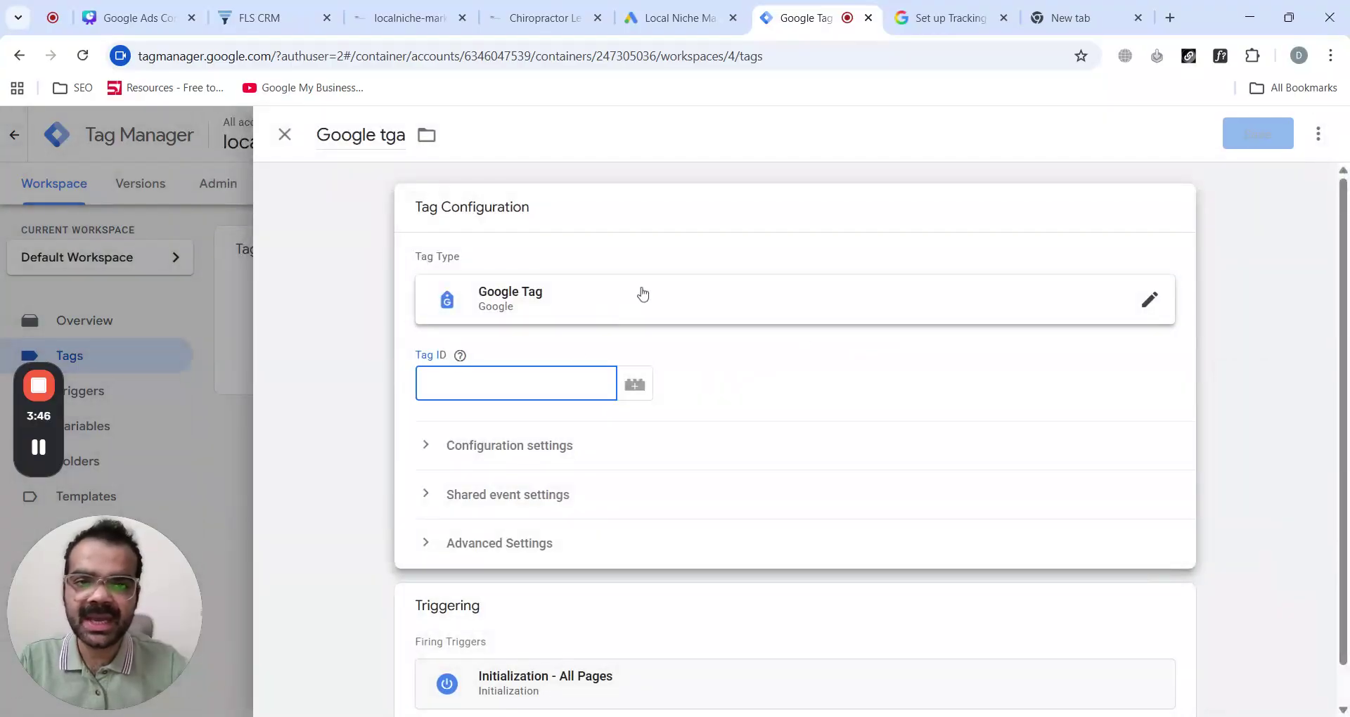
Copy the tag ID beginning with AW- from the script held in the New tab's address, paste it as the Google tag's Tag ID, and save
left_click(671, 17)
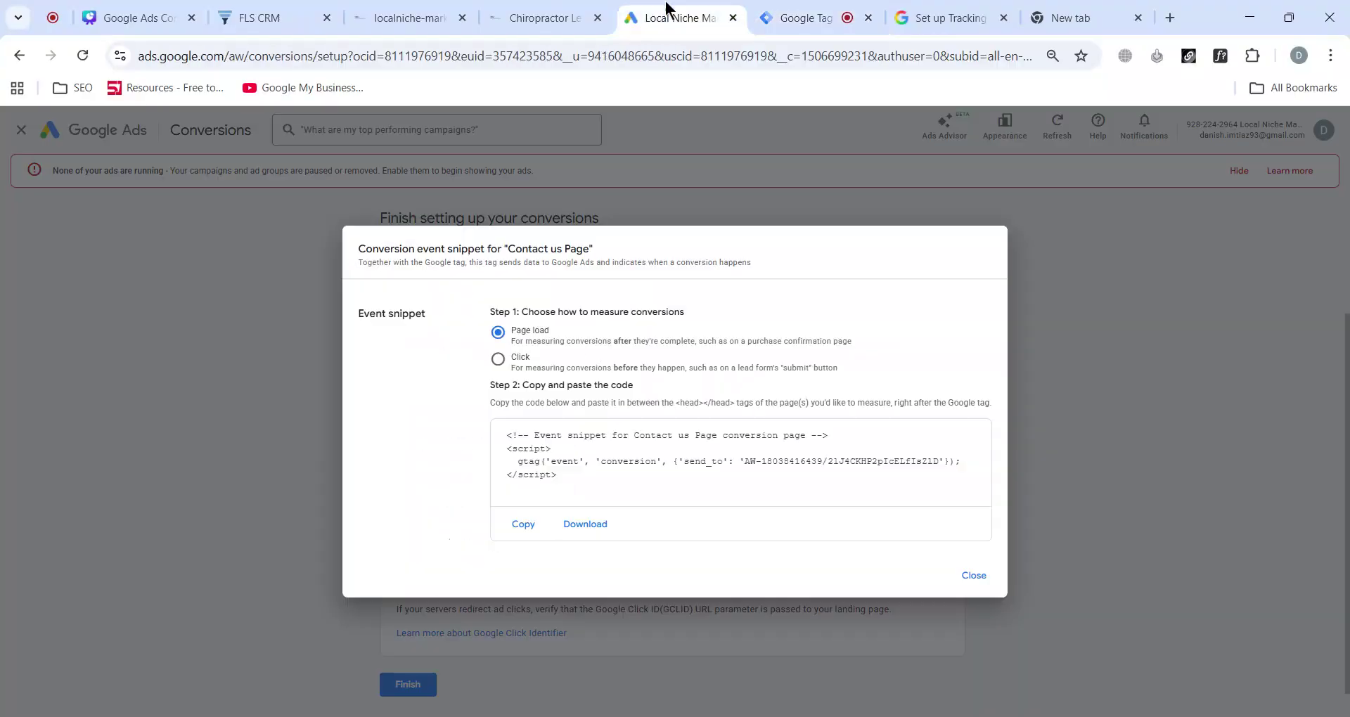
left_click(794, 467)
left_click(1062, 14)
left_click(793, 59)
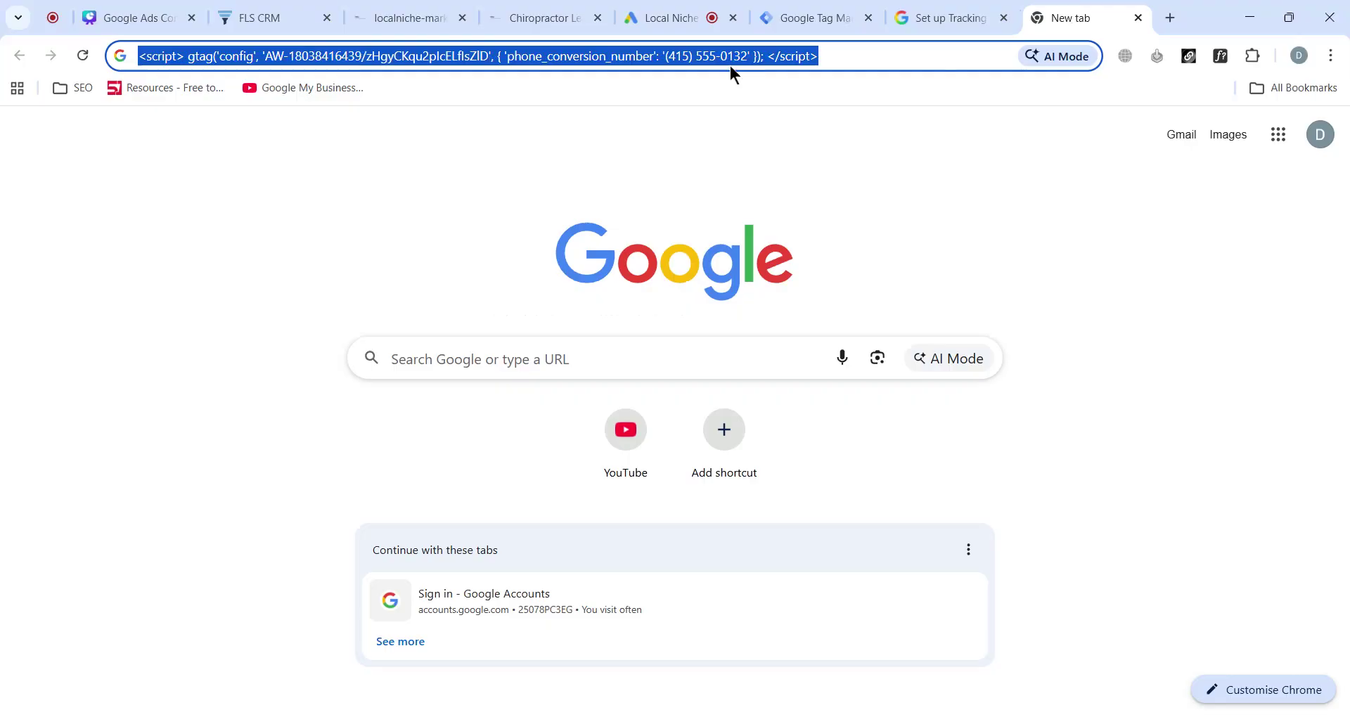
left_click(402, 58)
left_click_drag(363, 56, 264, 55)
key("ctrl+c")
left_click(844, 18)
key("ctrl+v")
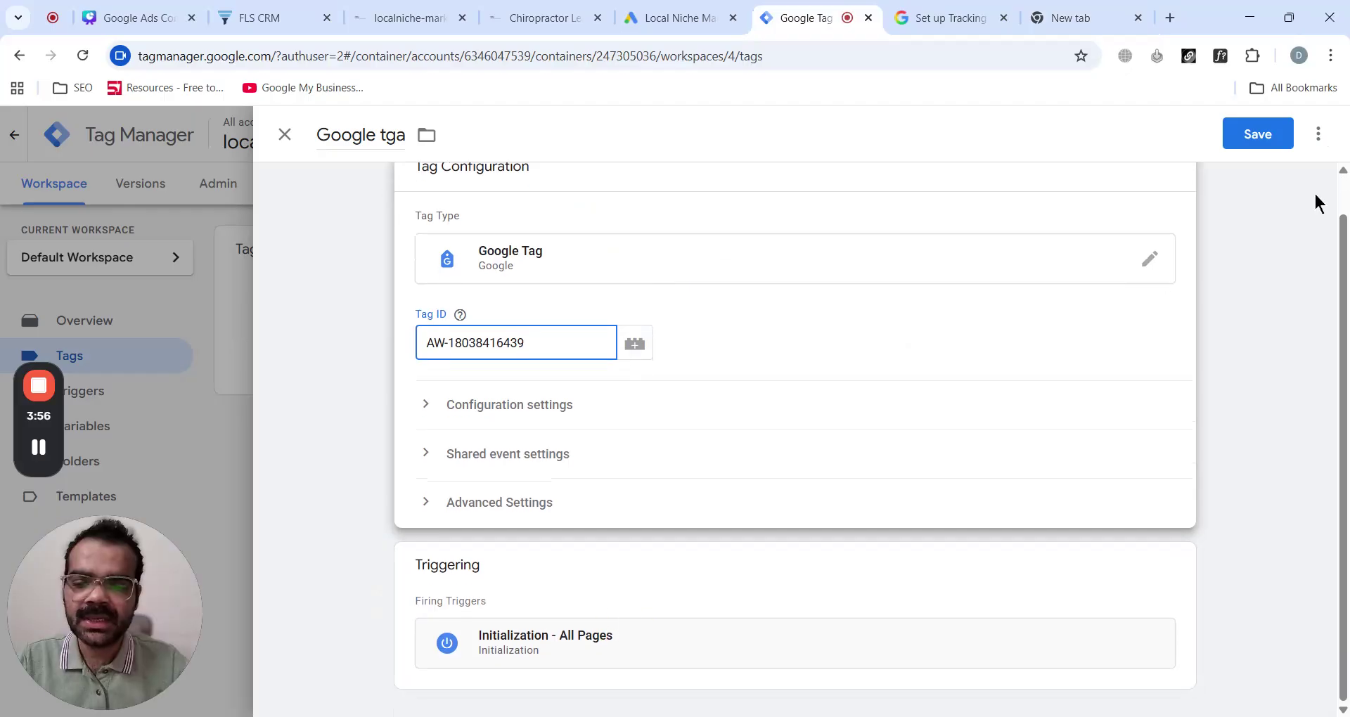
left_click(1258, 141)
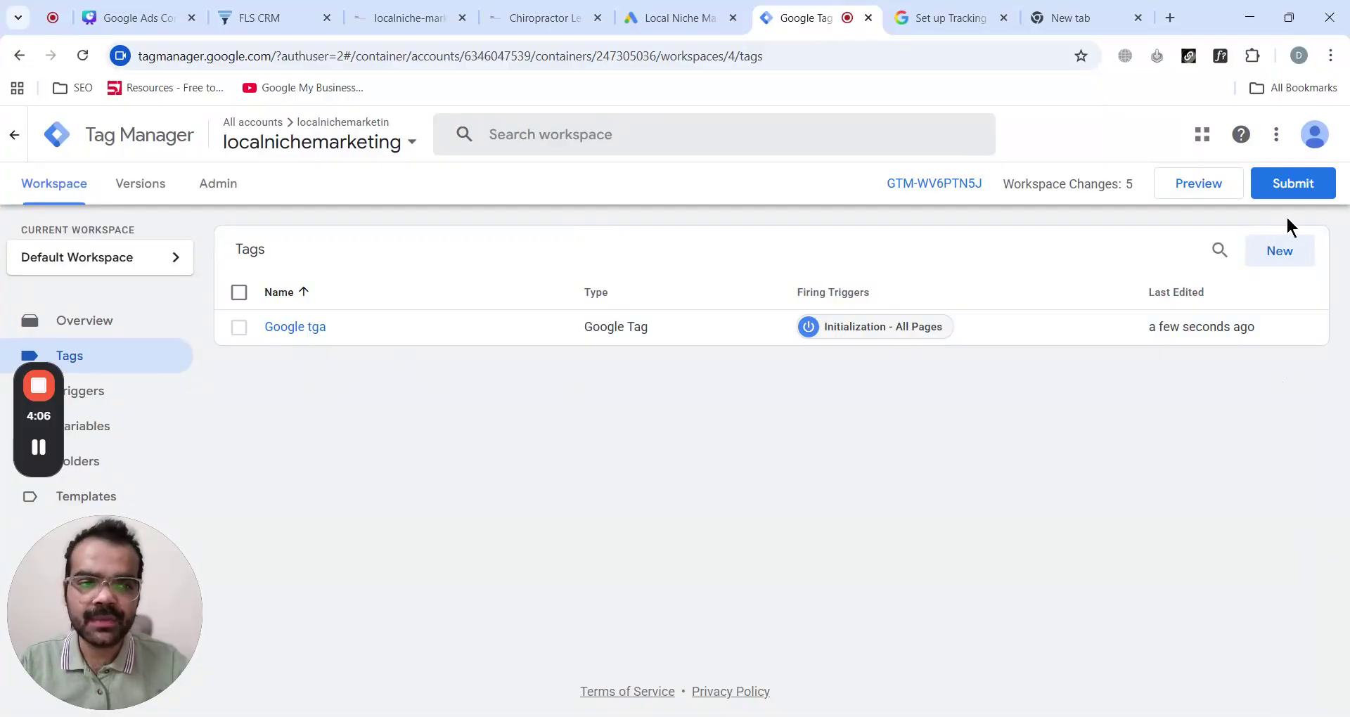
Create another tag named "Gads - thank you page" with the Google Ads Conversion Tracking type
left_click(1280, 251)
double_click(397, 135)
key("ctrl+a")
type("Gad")
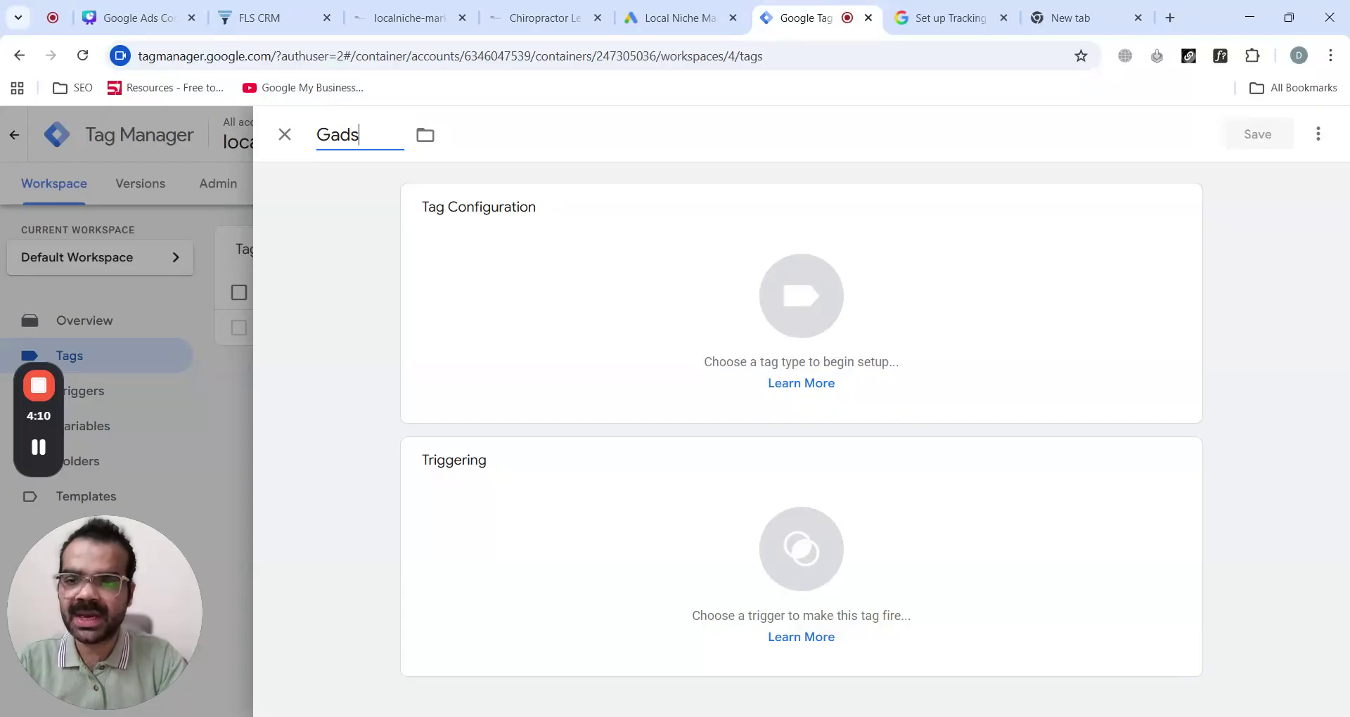
type("s - thank you")
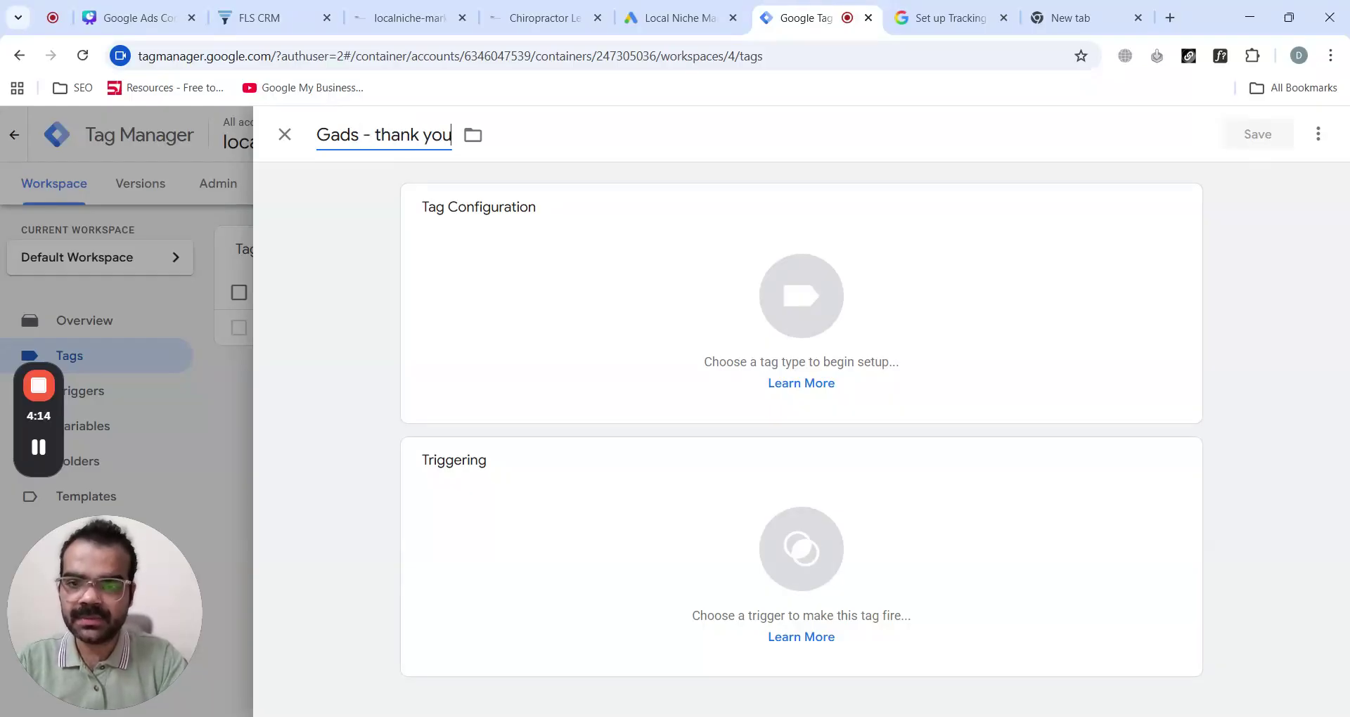
type(" page")
left_click(584, 235)
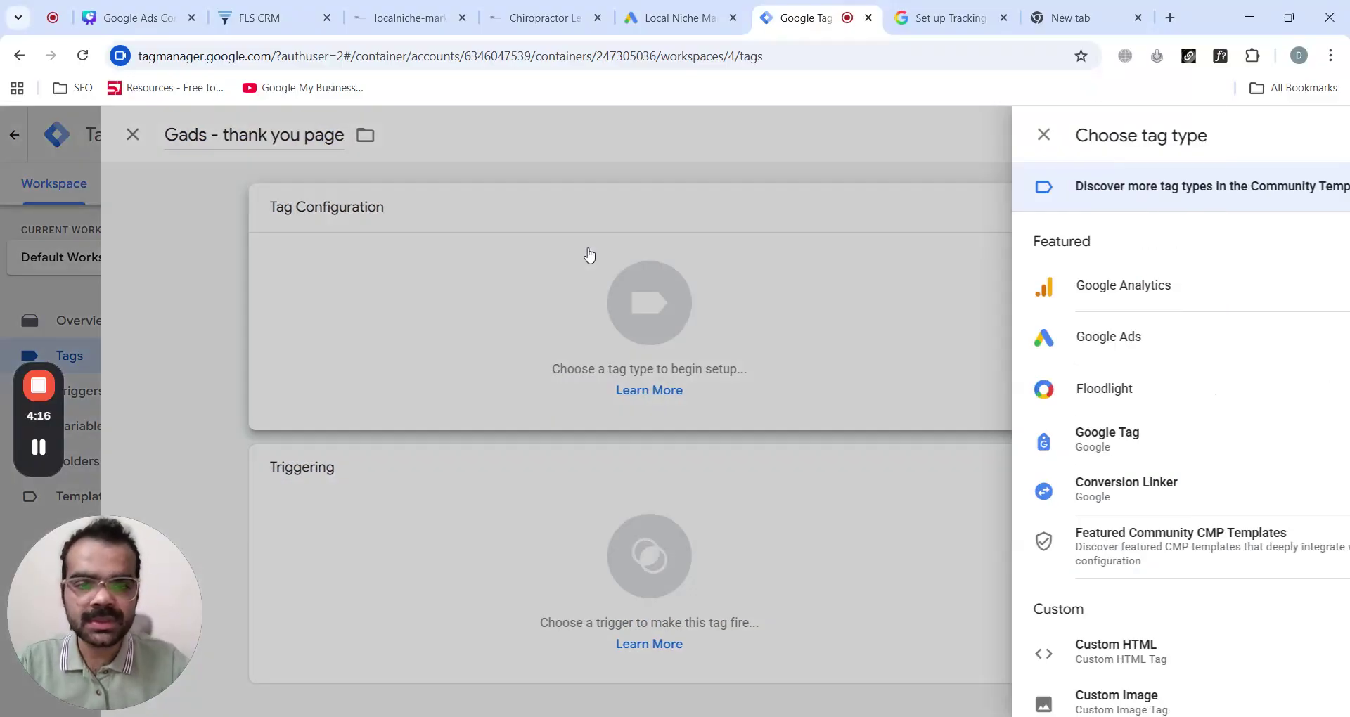
left_click(927, 339)
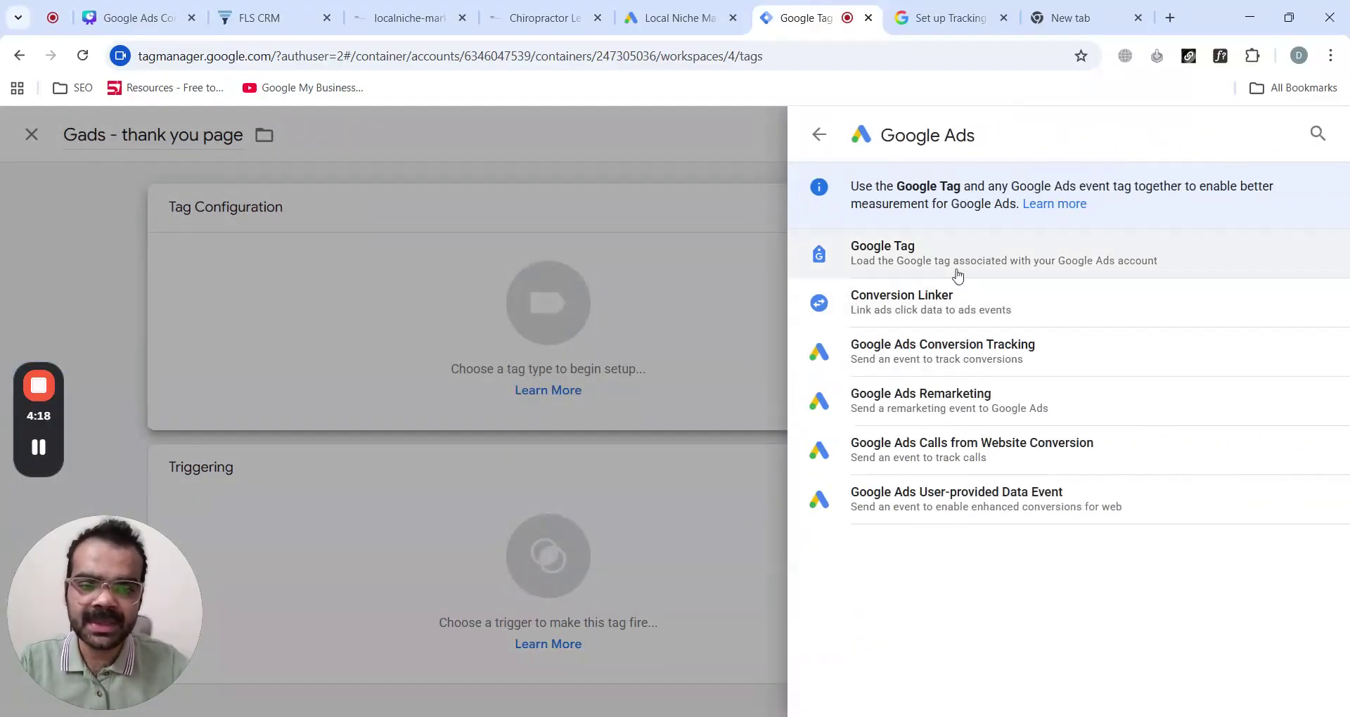
left_click(947, 345)
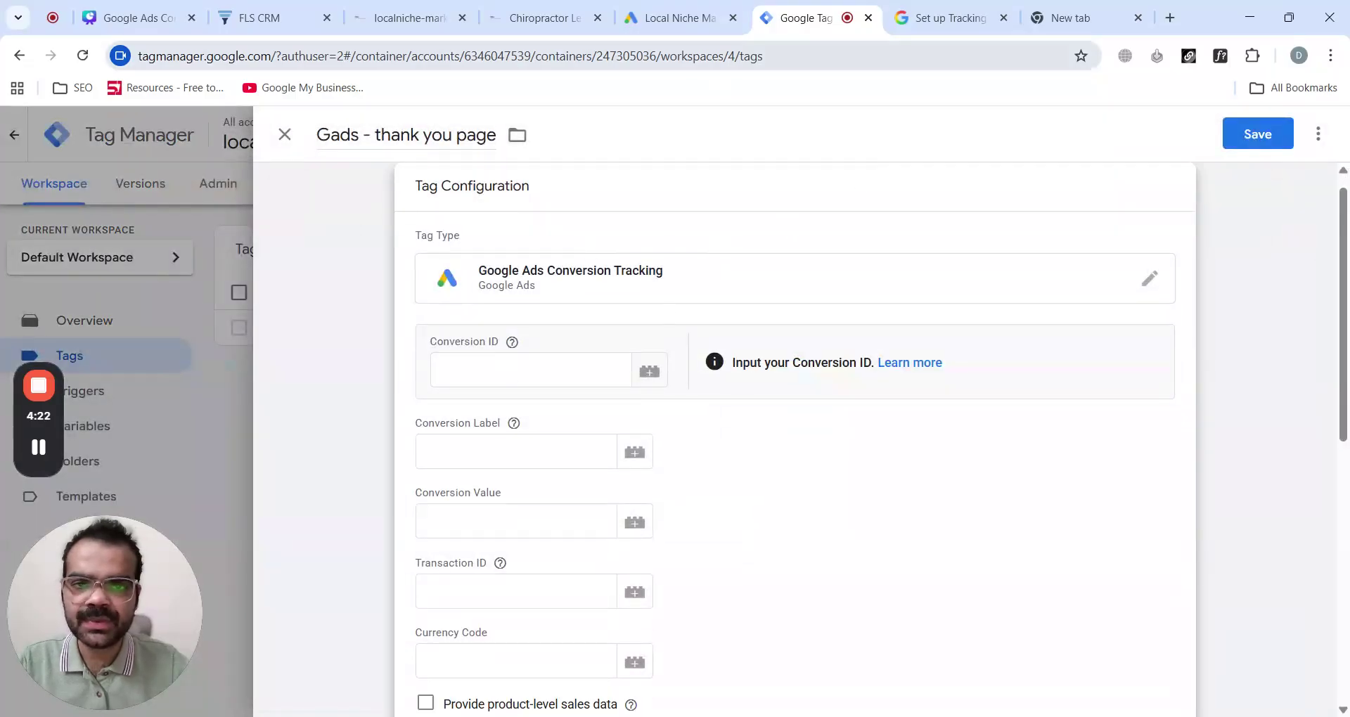
Close the event snippet in Google Ads and copy the Contact us Page Conversion ID from its Google Tag Manager details into the new tag
left_click(664, 19)
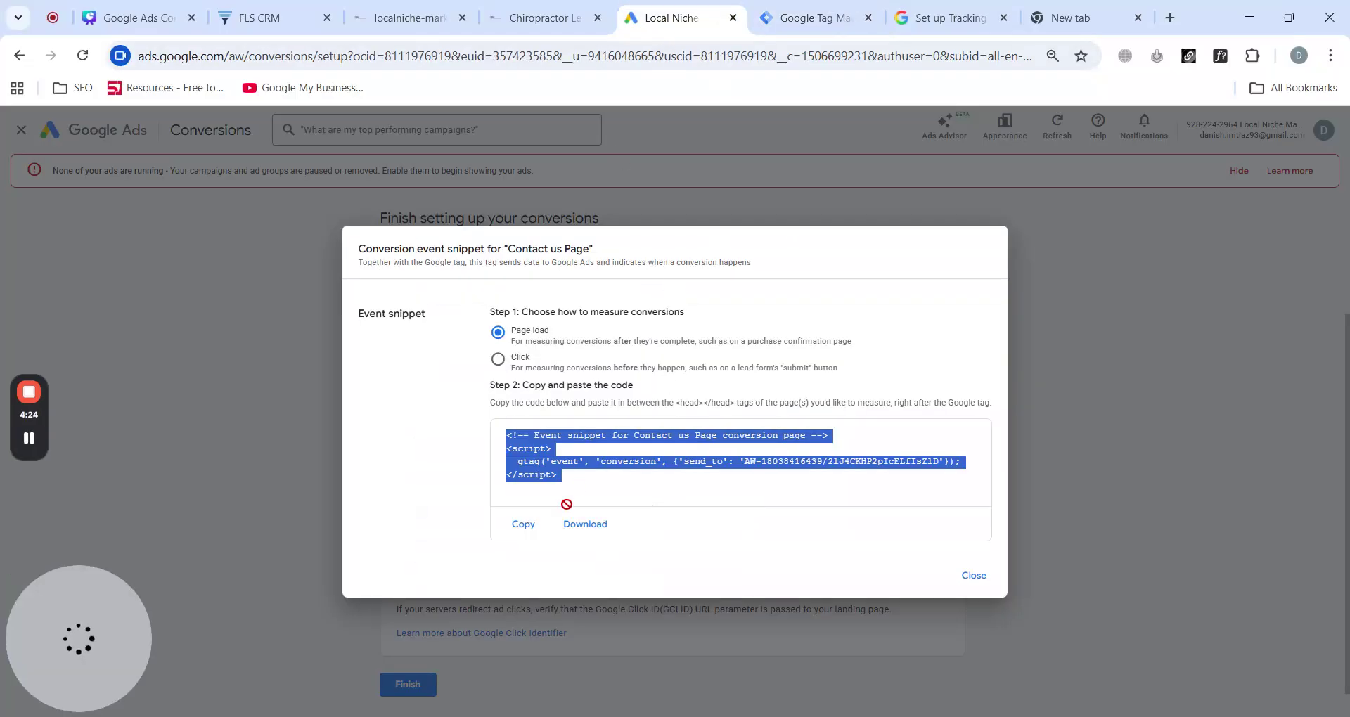
left_click(973, 575)
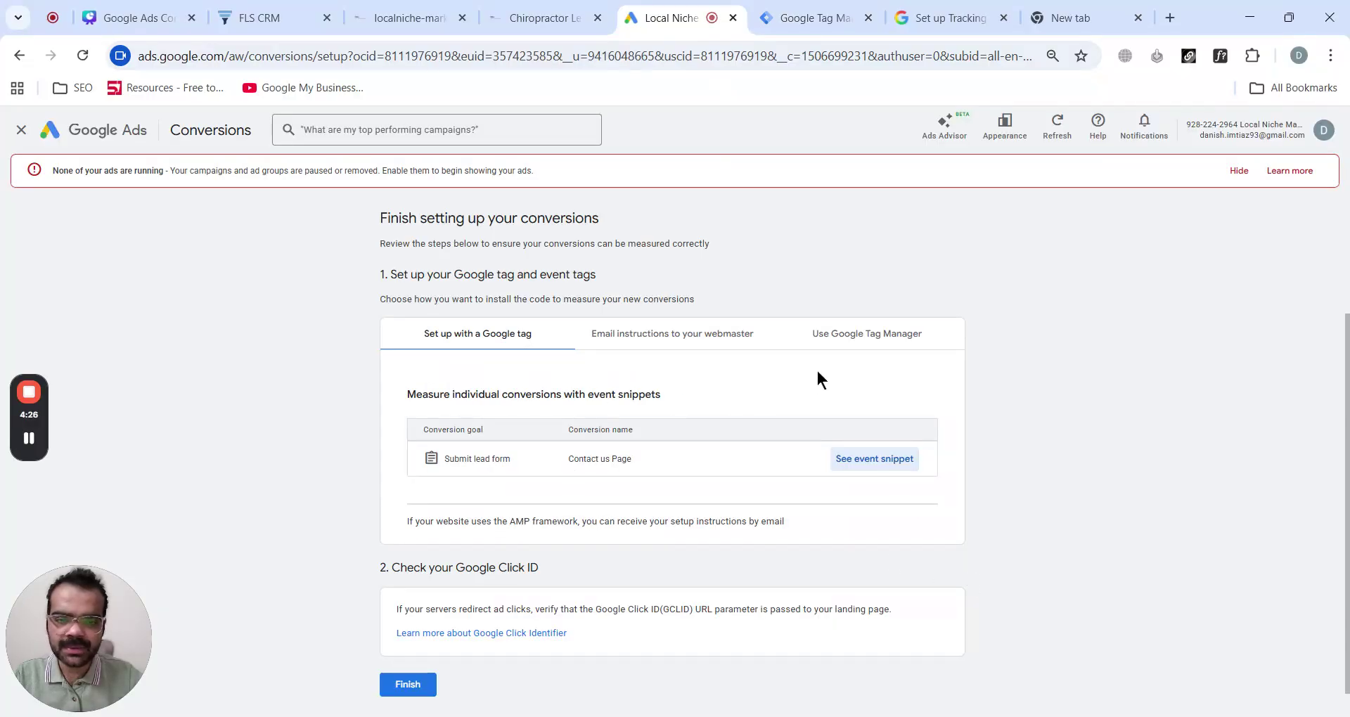
left_click(868, 335)
left_click_drag(829, 465, 764, 463)
left_click(799, 14)
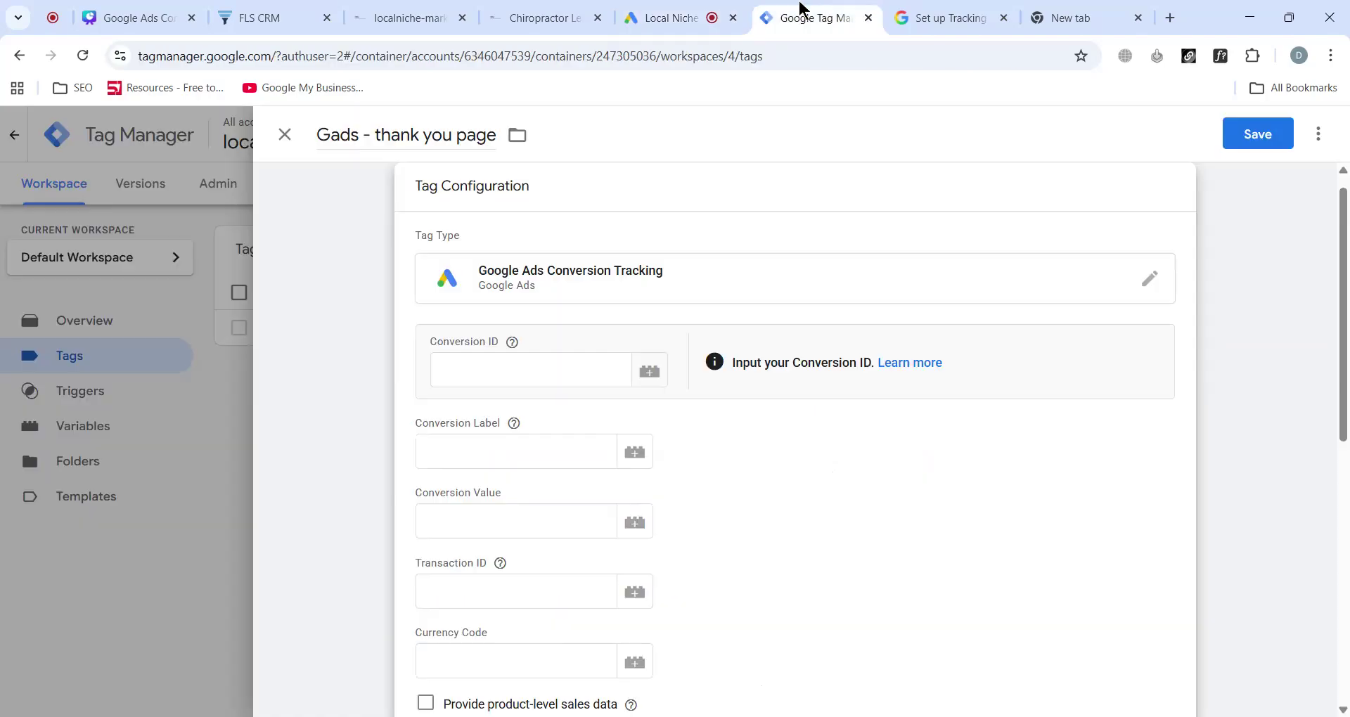
key("ctrl+v")
Copy the Contact us Page conversion label from Google Ads into the tag's Conversion Label field
left_click(666, 10)
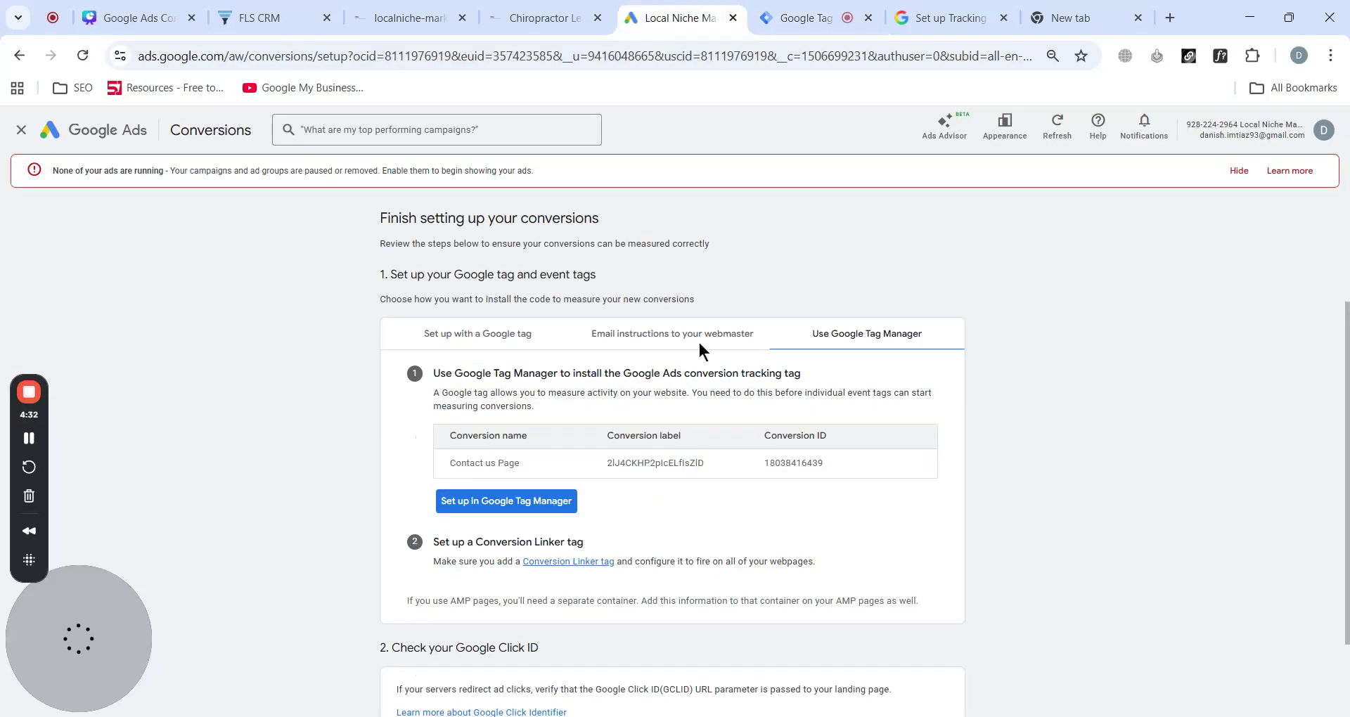
left_click_drag(706, 462, 625, 462)
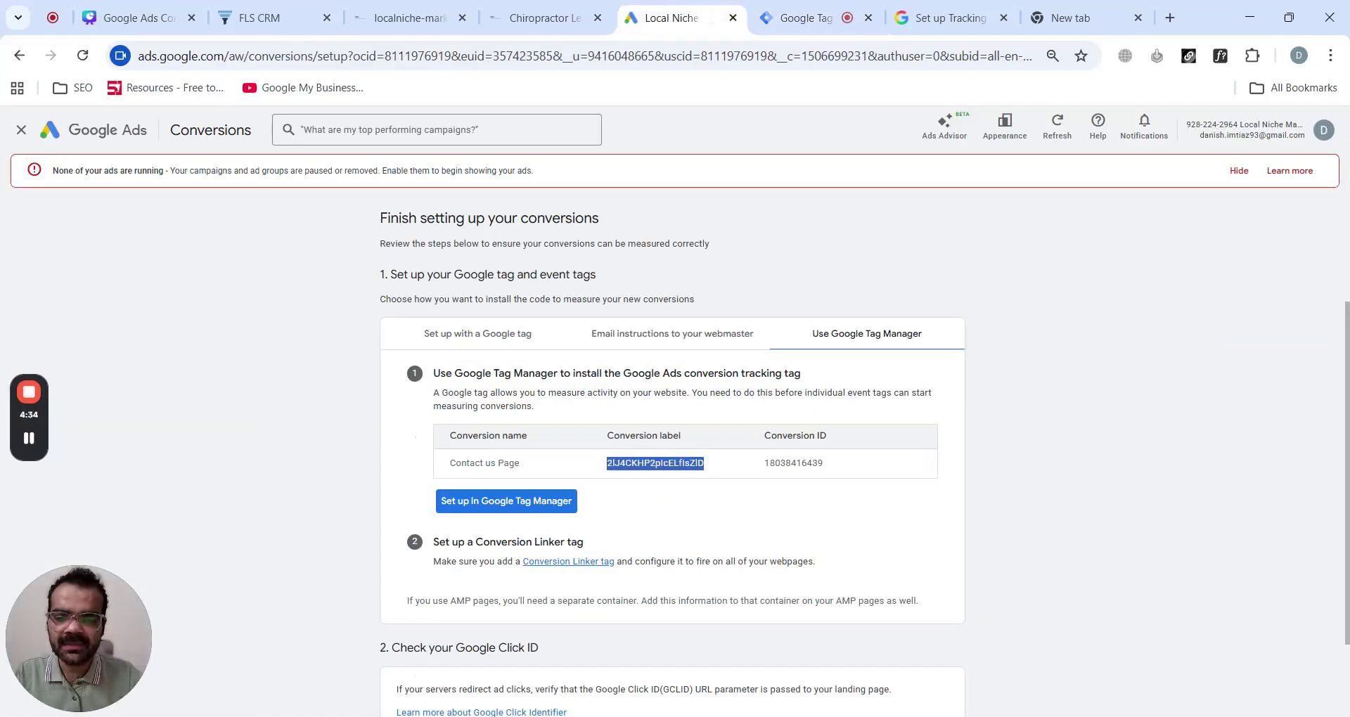
left_click(802, 16)
left_click(597, 451)
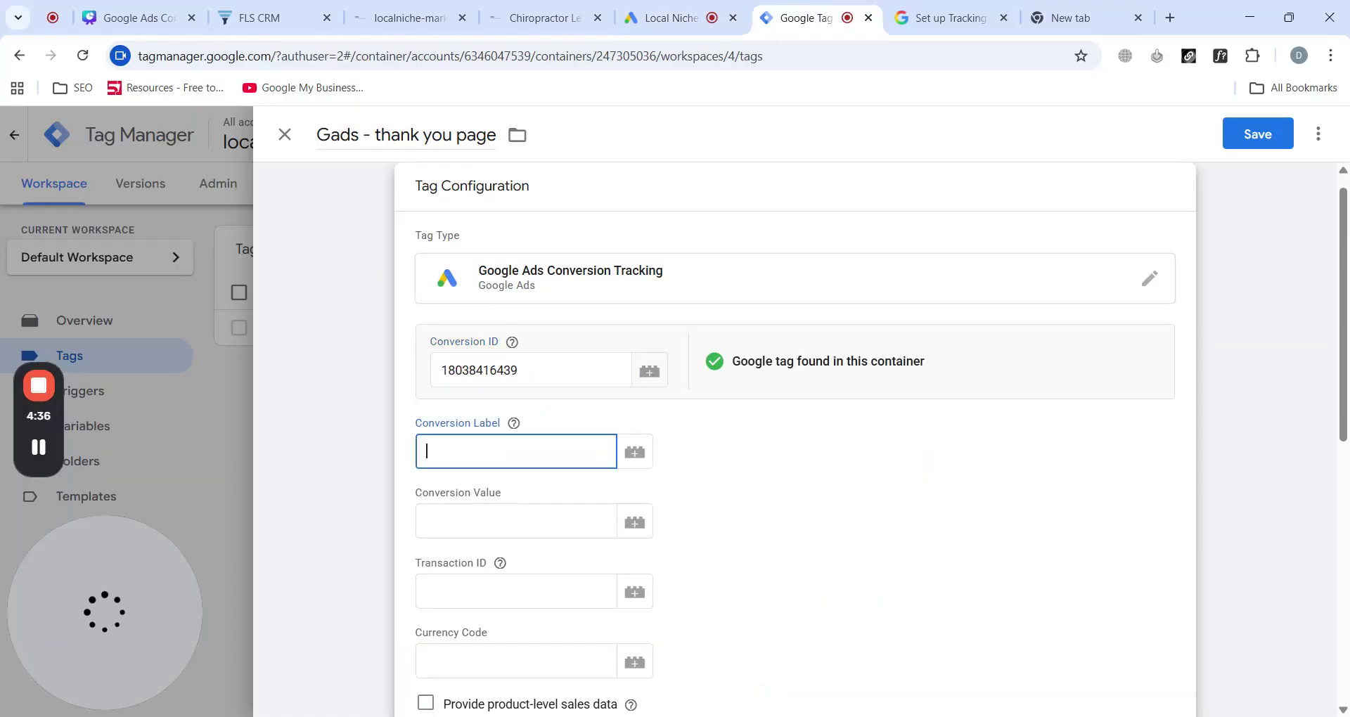
key("ctrl+v")
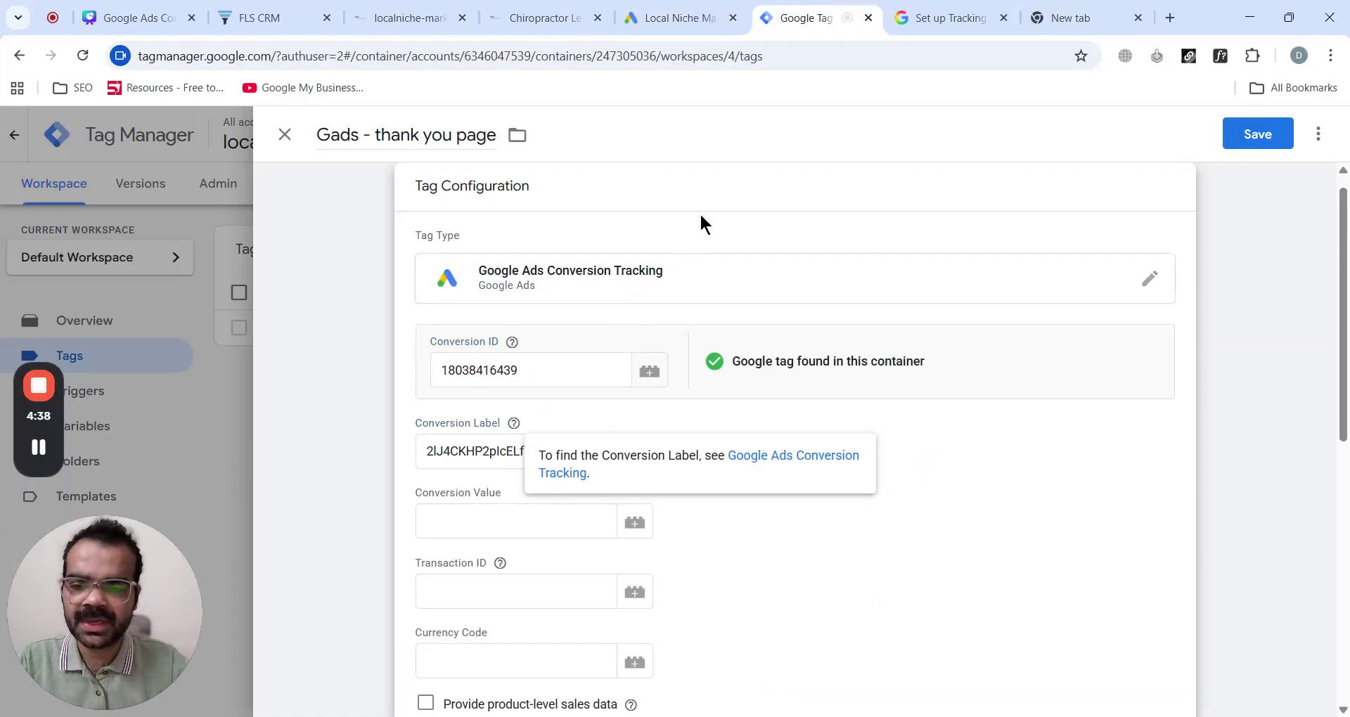
Create a new firing trigger for the tag, named "thank you", of type Page View and firing on Some Page Views
scroll(706, 218, "down", 8)
left_click(620, 599)
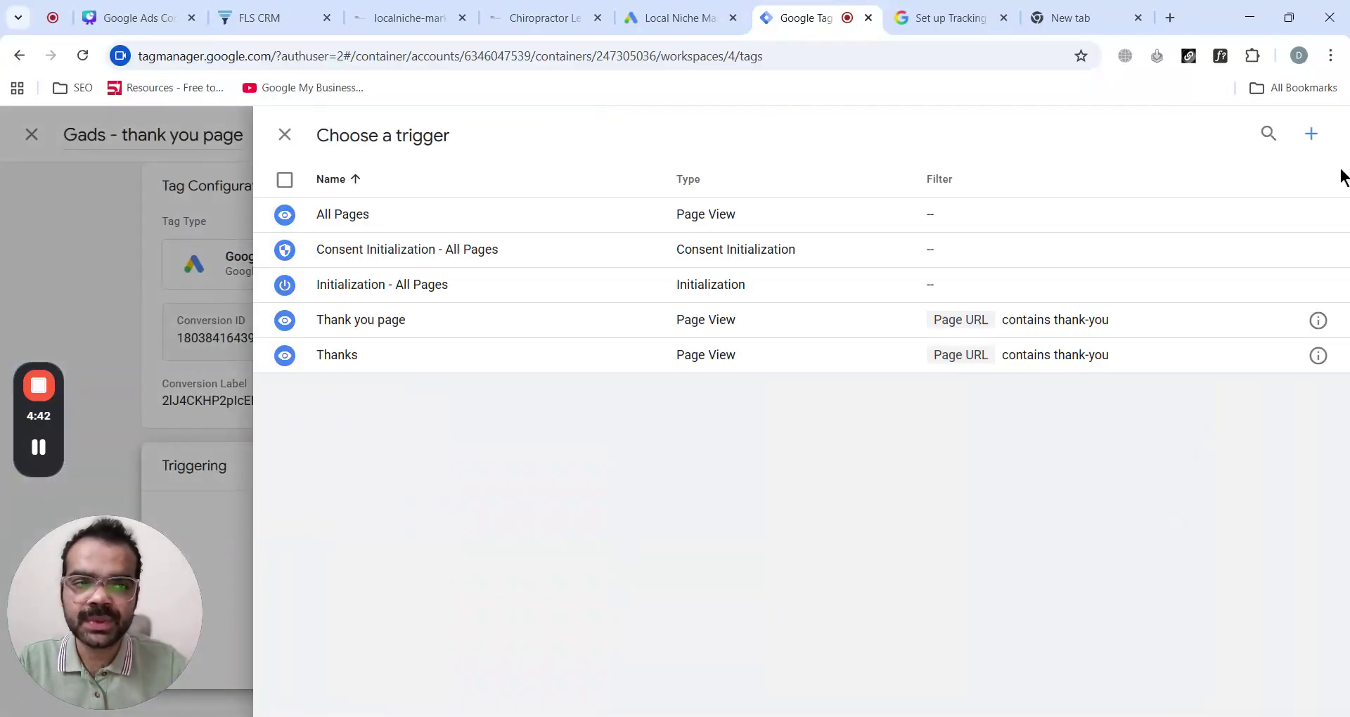
left_click(1312, 134)
left_click(367, 134)
key("ctrl+a")
type("than")
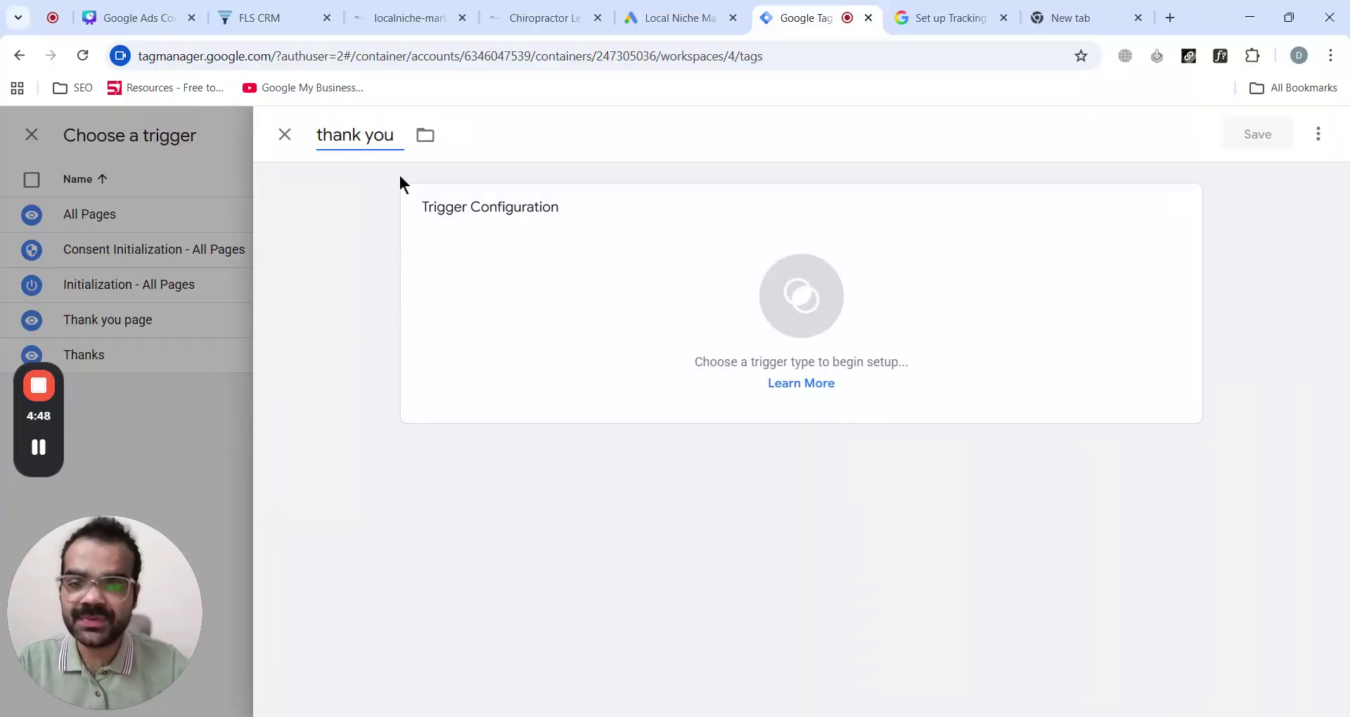
left_click(599, 267)
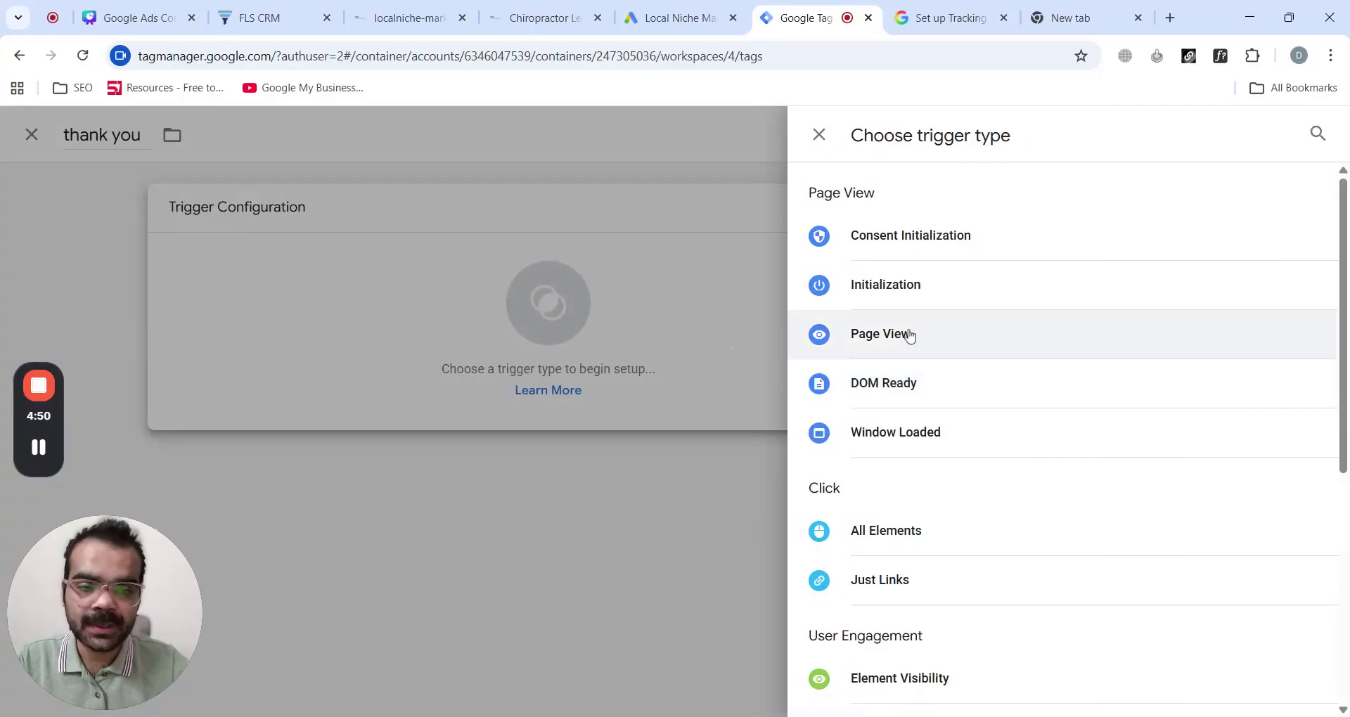
left_click(910, 336)
left_click(578, 382)
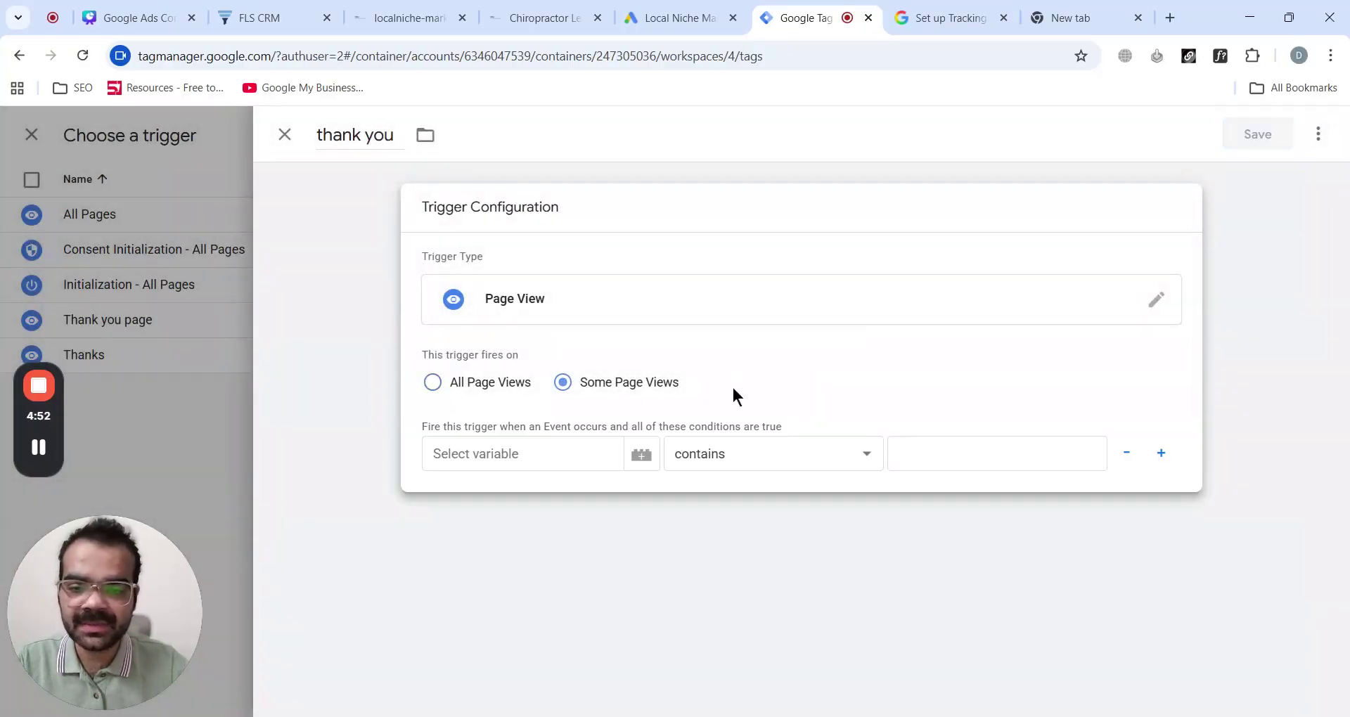
Set the trigger condition to Page URL contains the path copied from the localniche-marketing page's address
left_click(492, 454)
left_click(511, 549)
left_click(914, 454)
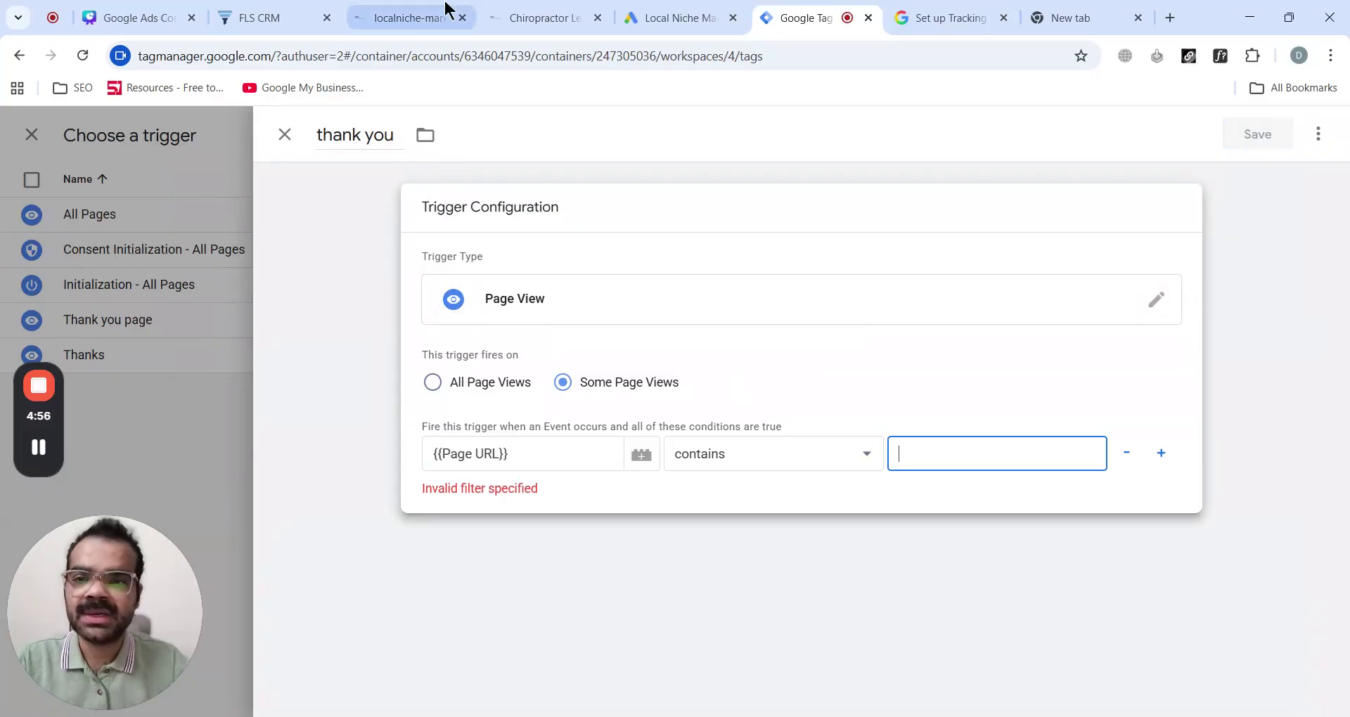
left_click(401, 17)
left_click(213, 55)
left_click_drag(353, 56, 456, 56)
key("ctrl+c")
left_click(815, 17)
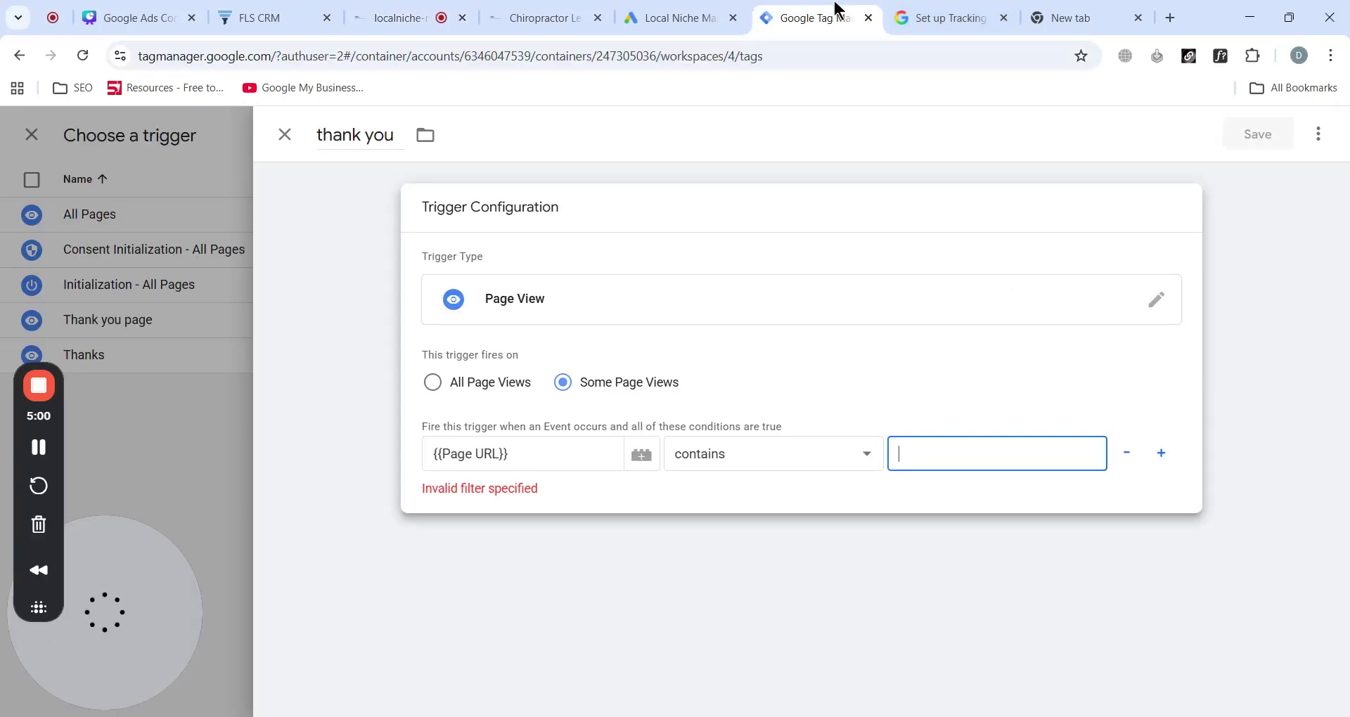
key("ctrl+v")
left_click(998, 553)
Rename the trigger "thank you lnm", save it, and save the "Gads - thank you page" tag
left_click(396, 135)
type("lnm")
left_click(1238, 138)
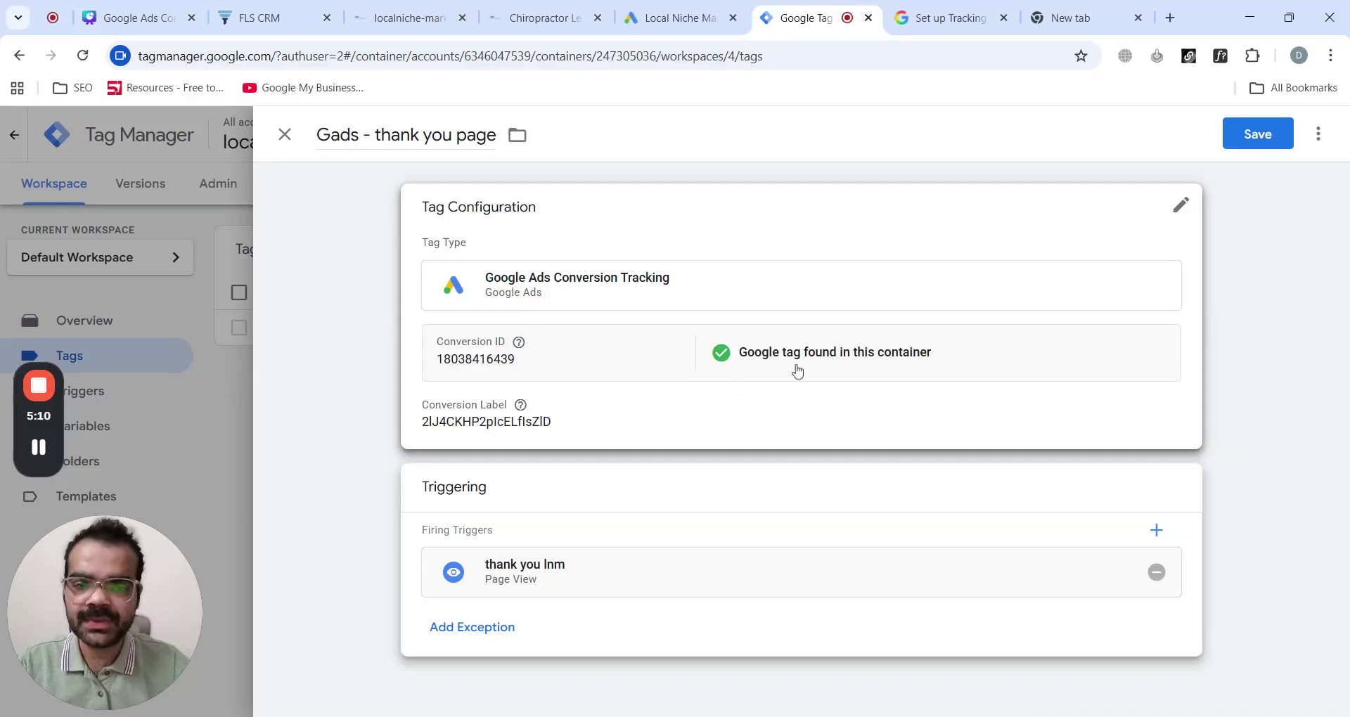
left_click(1231, 134)
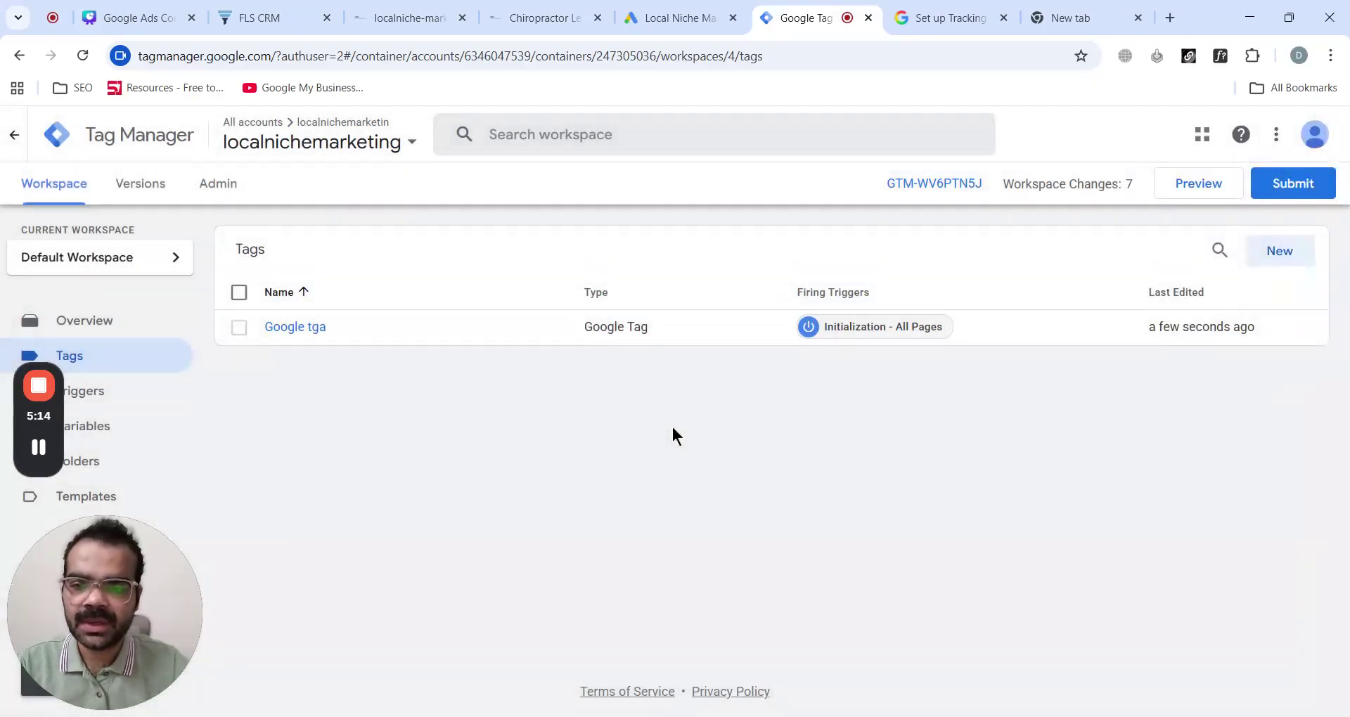
Switch back to Google Ads and finish the Contact us Page conversion setup
key("ctrl+shift+Tab")
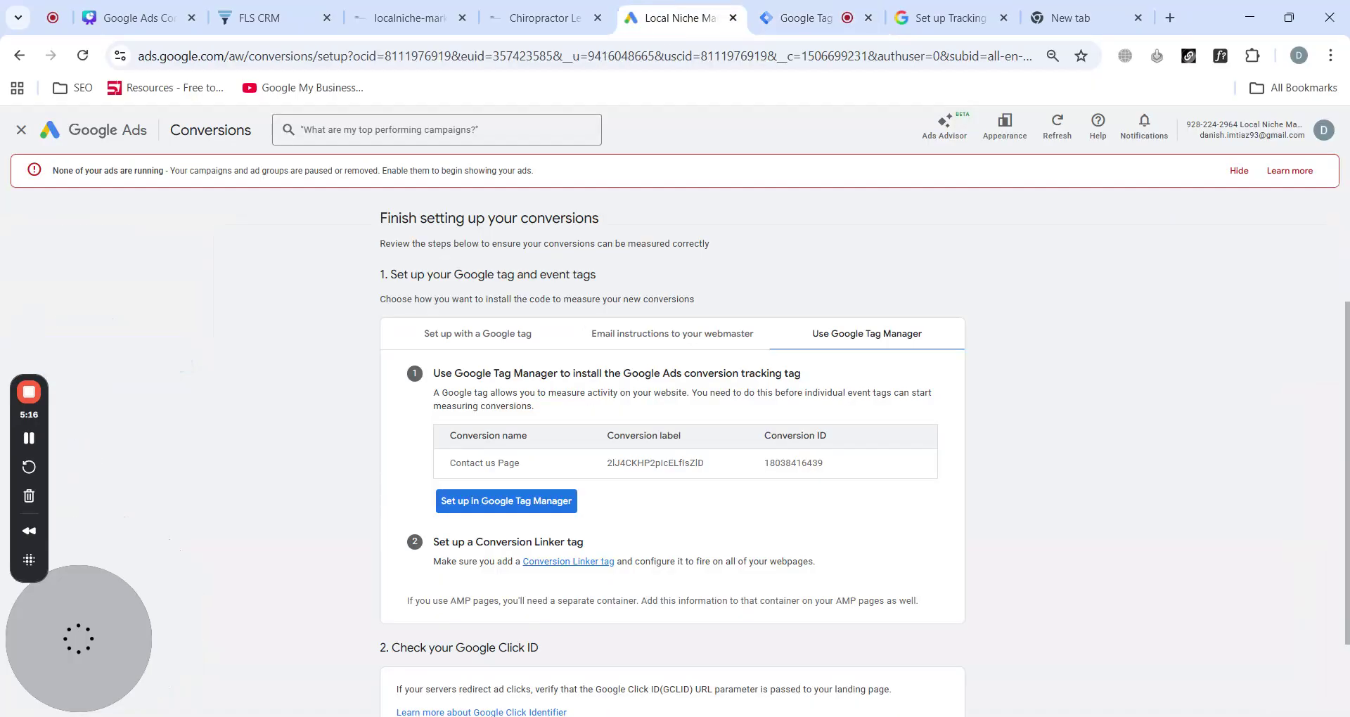
scroll(381, 609, "down", 2)
left_click(406, 651)
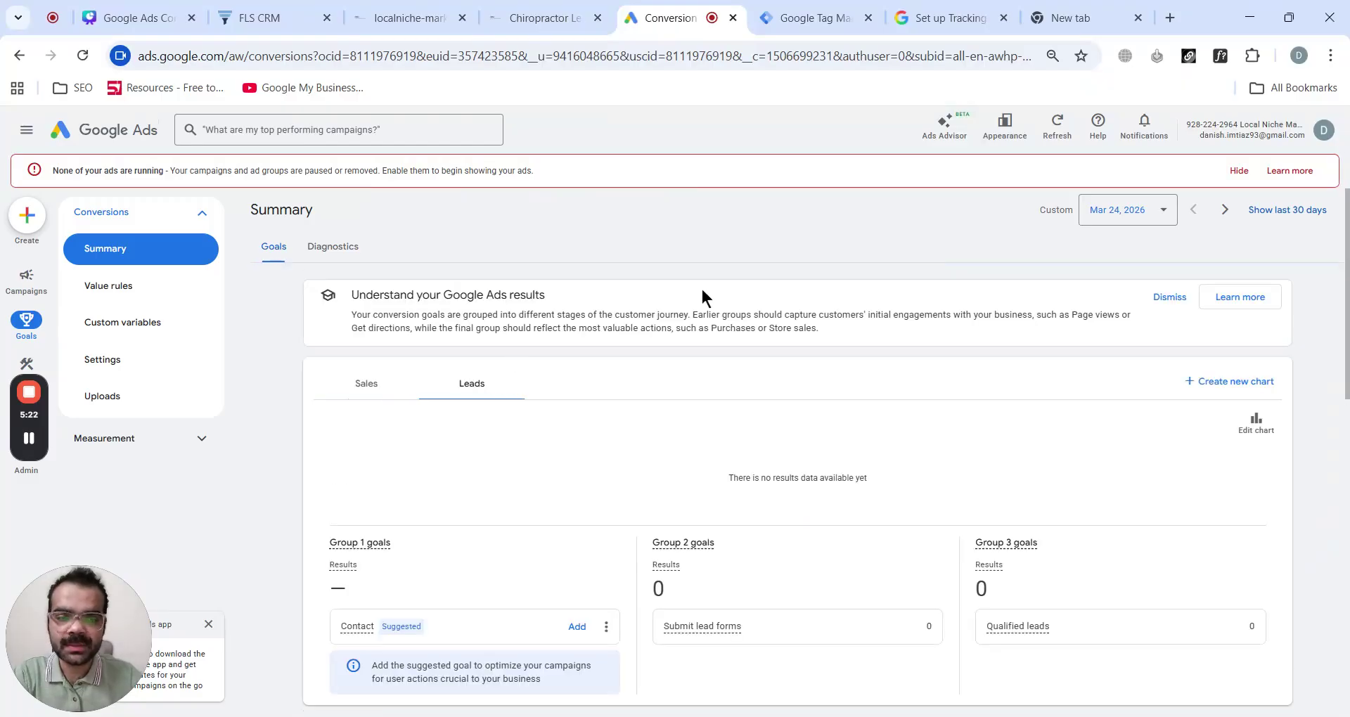
Start creating another conversion action from the conversions summary, using the Phone call lead category
scroll(702, 289, "down", 5)
left_click(1215, 484)
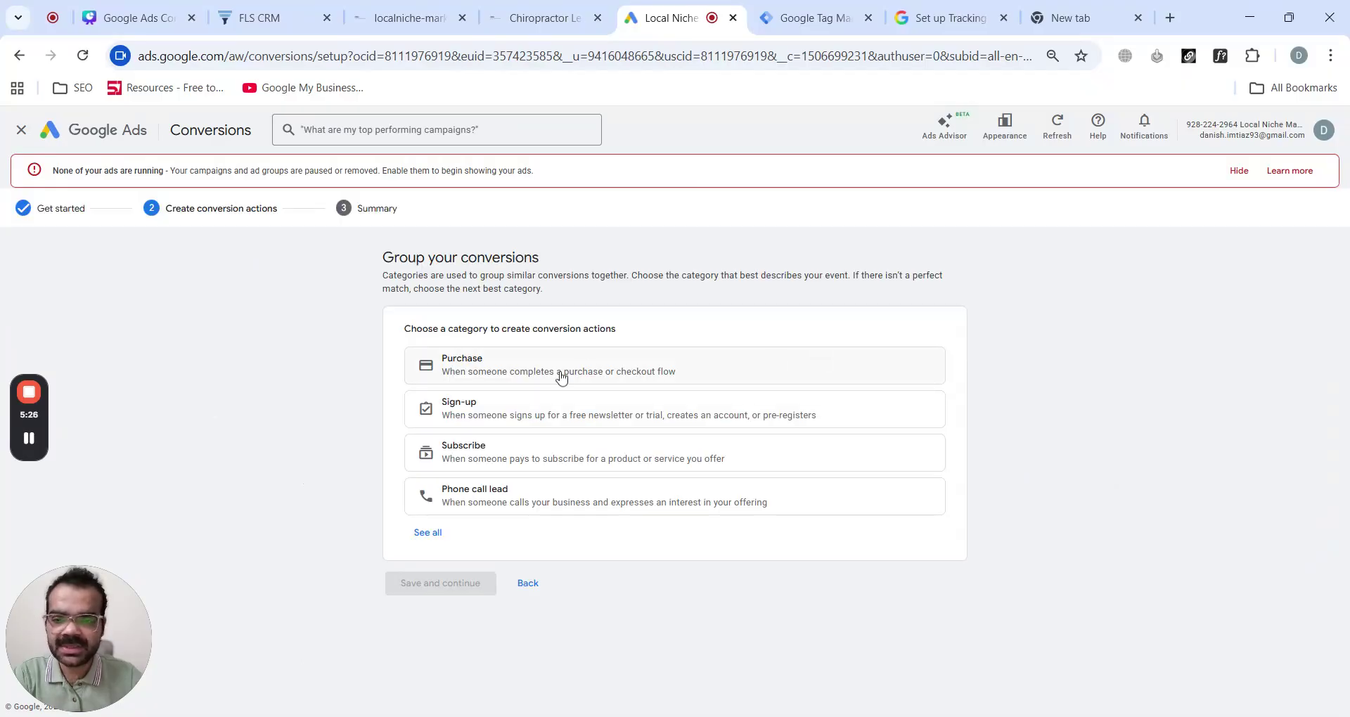
left_click(485, 501)
Open the event definition for Phone call lead and choose "Someone calls a number shown on my website"
left_click(629, 390)
left_click(644, 522)
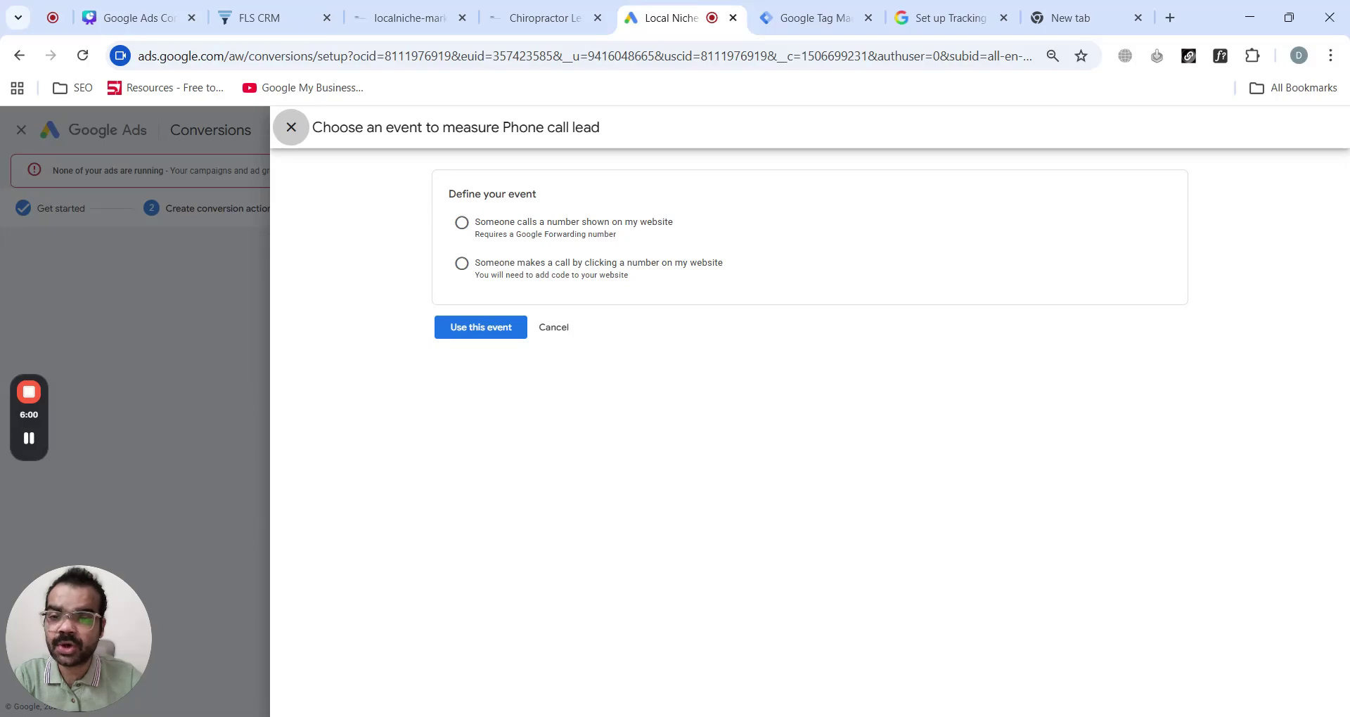
left_click(463, 231)
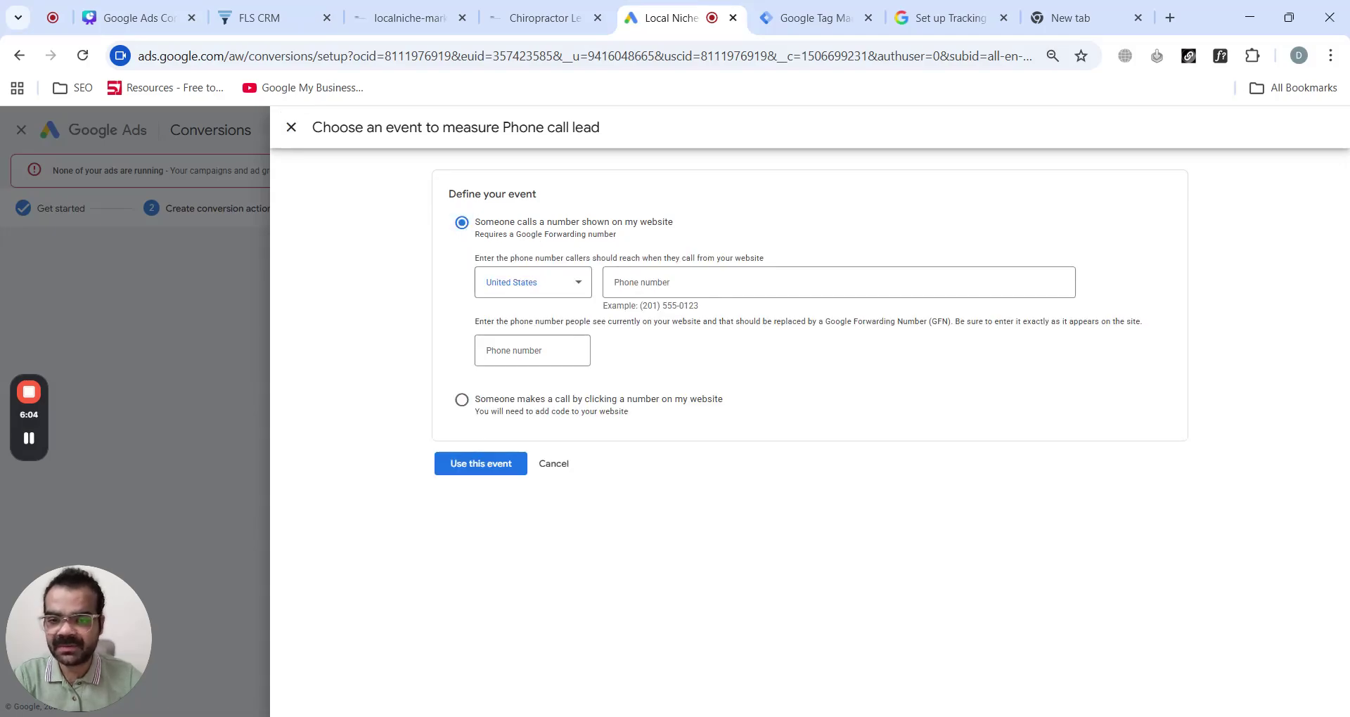
Copy the phone number from the website header, enter it as both the destination and displayed number, and use this event
left_click(561, 21)
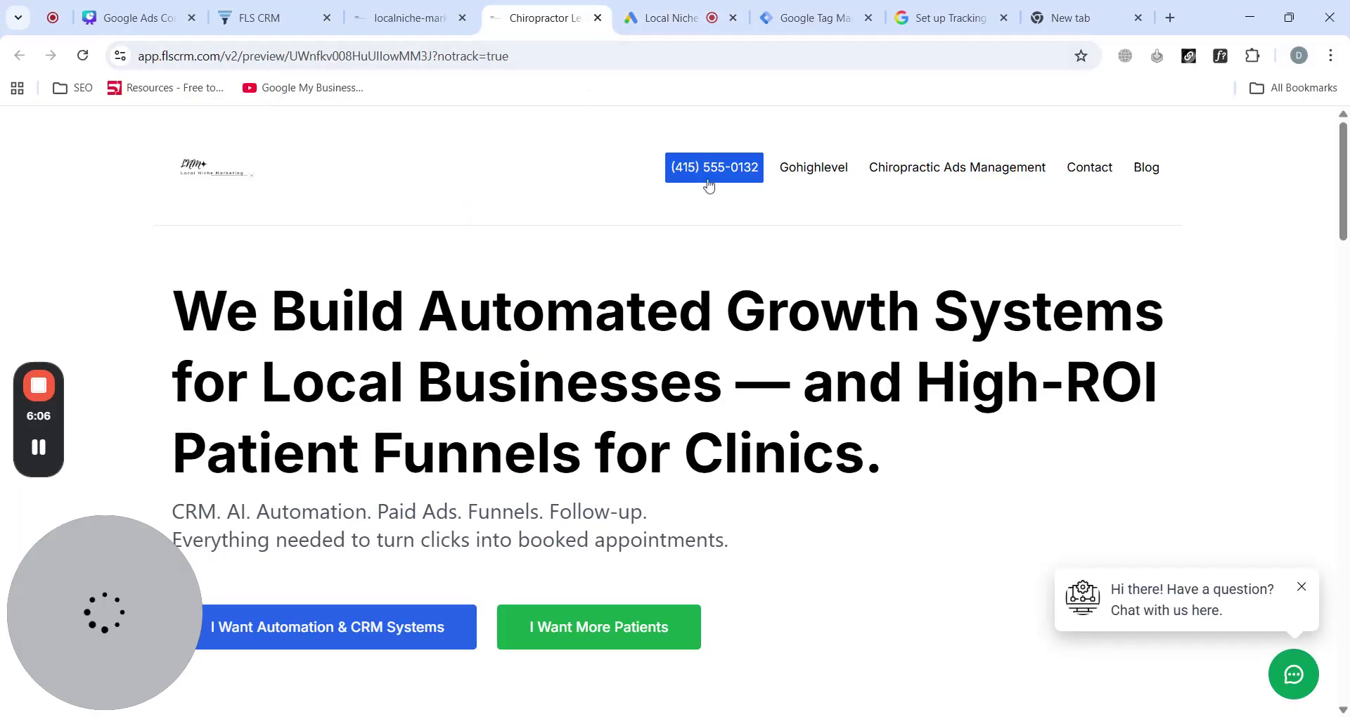
left_click_drag(655, 171, 767, 164)
key("ctrl+c")
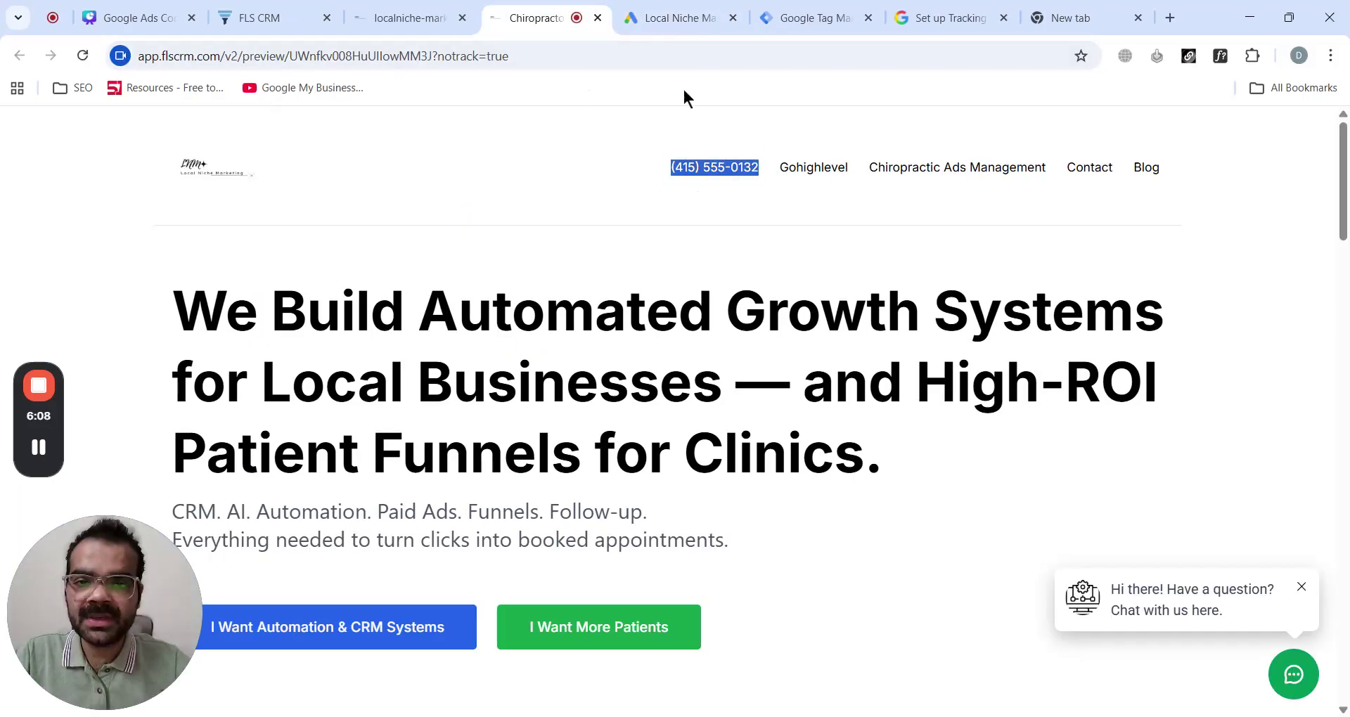
left_click(672, 22)
key("ctrl+v")
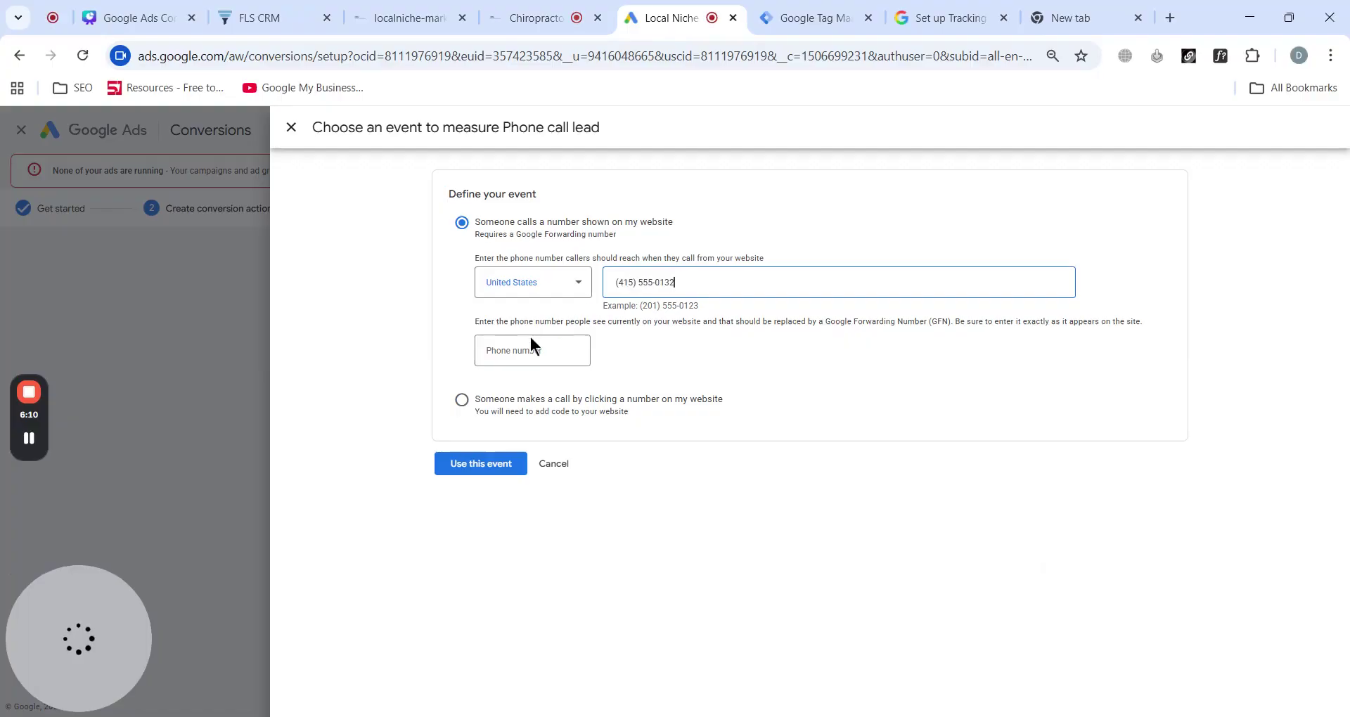
left_click(561, 339)
key("ctrl+v")
left_click(473, 465)
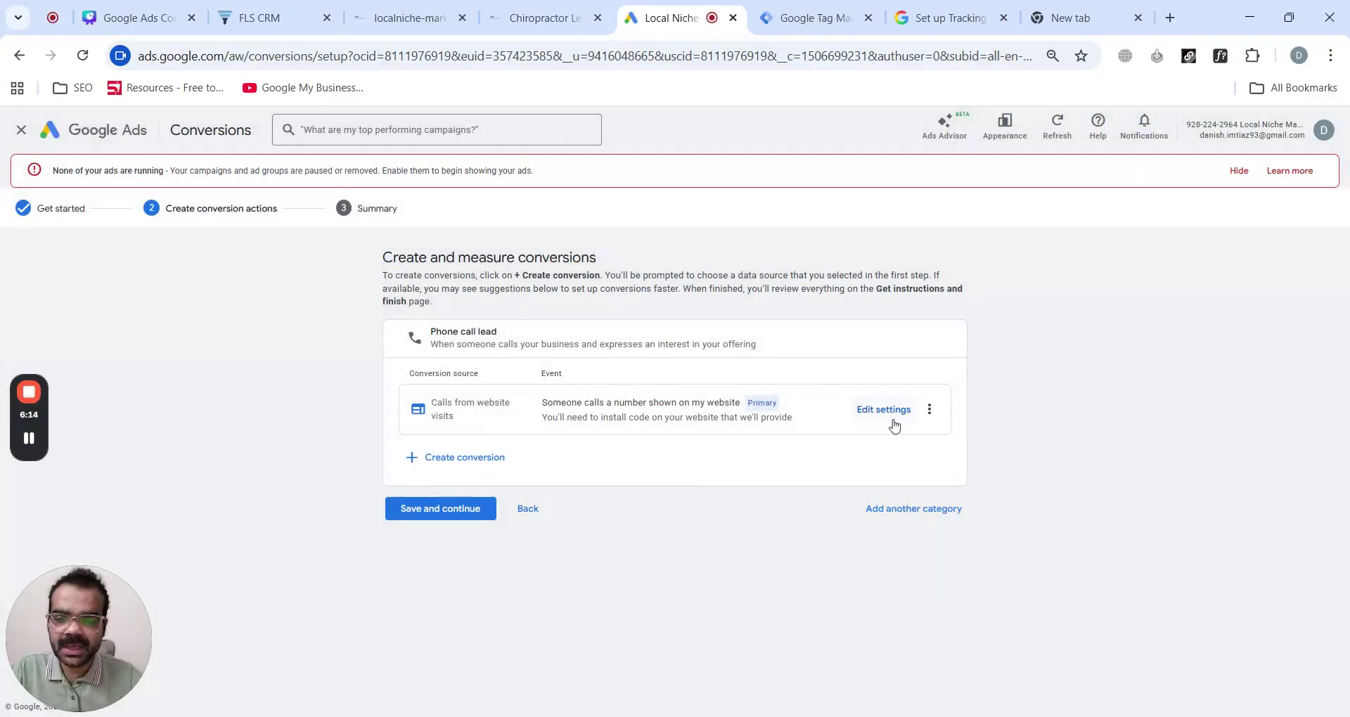
Save the Phone call lead conversion action and open its event snippet
left_click(493, 506)
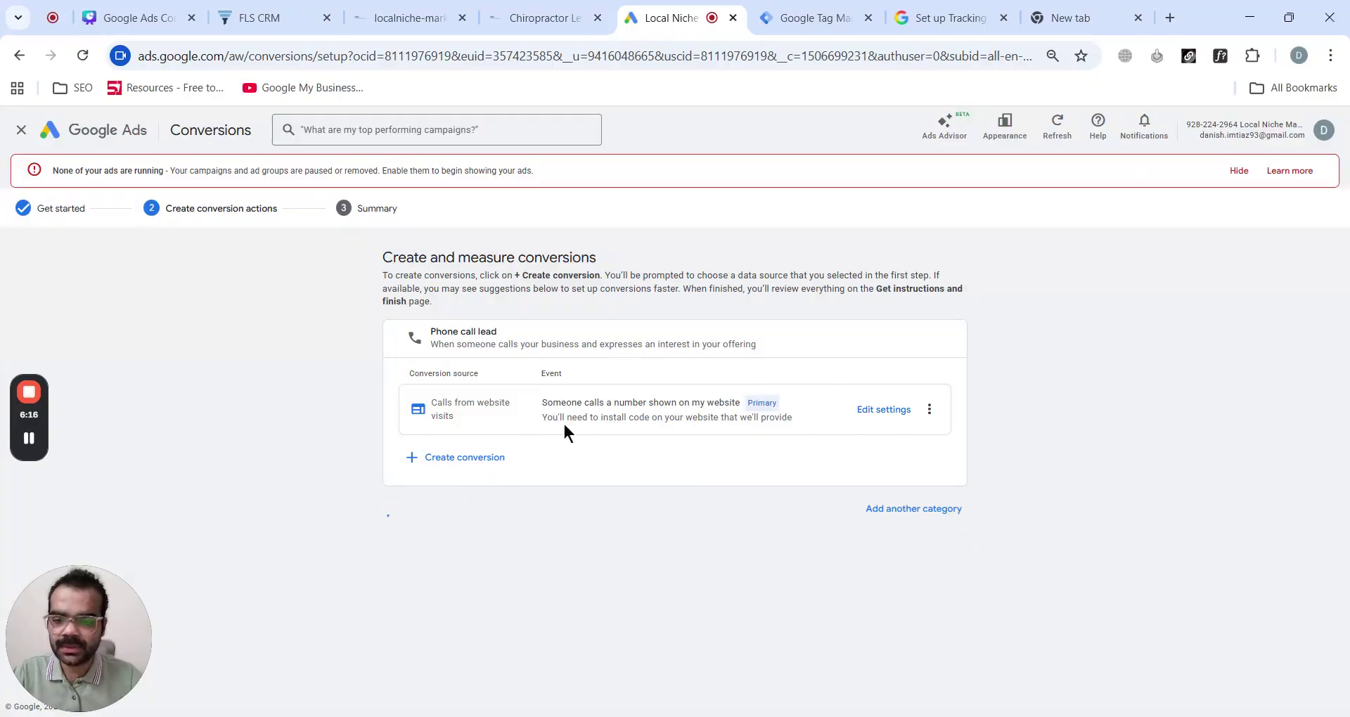
scroll(591, 379, "down", 4)
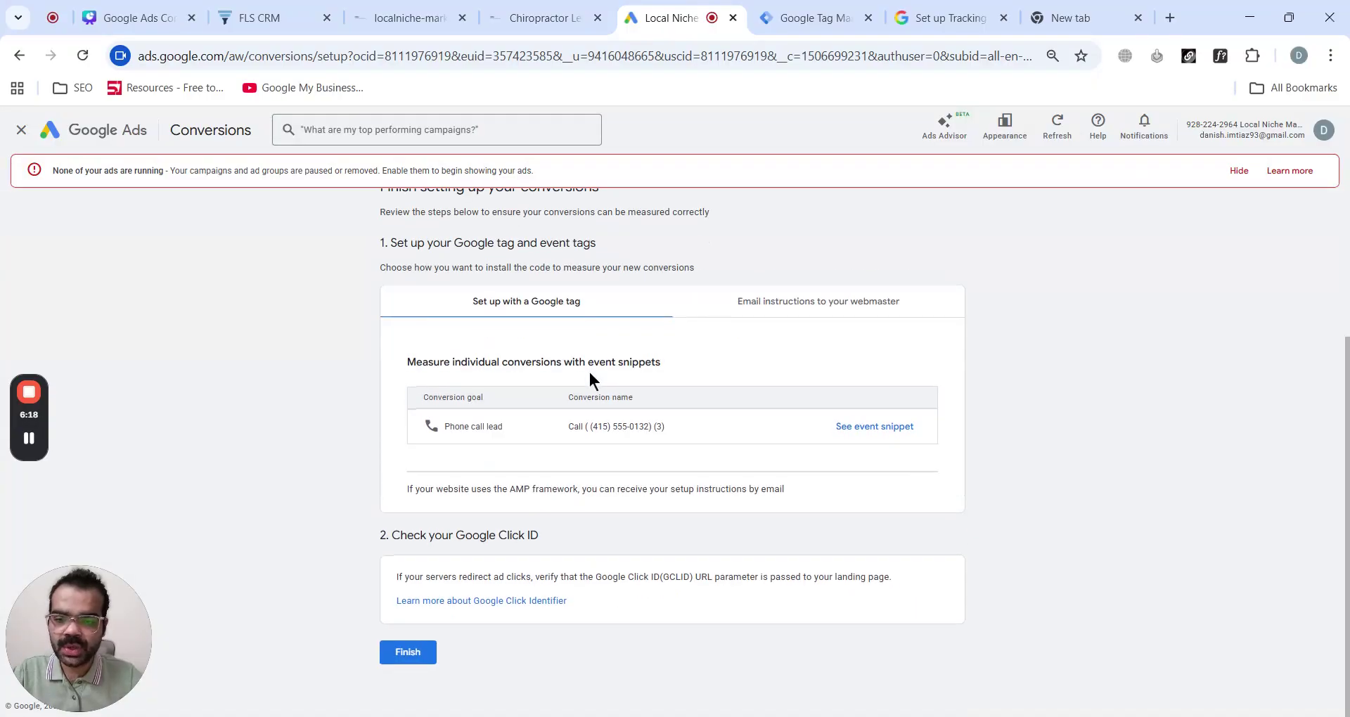
left_click(856, 430)
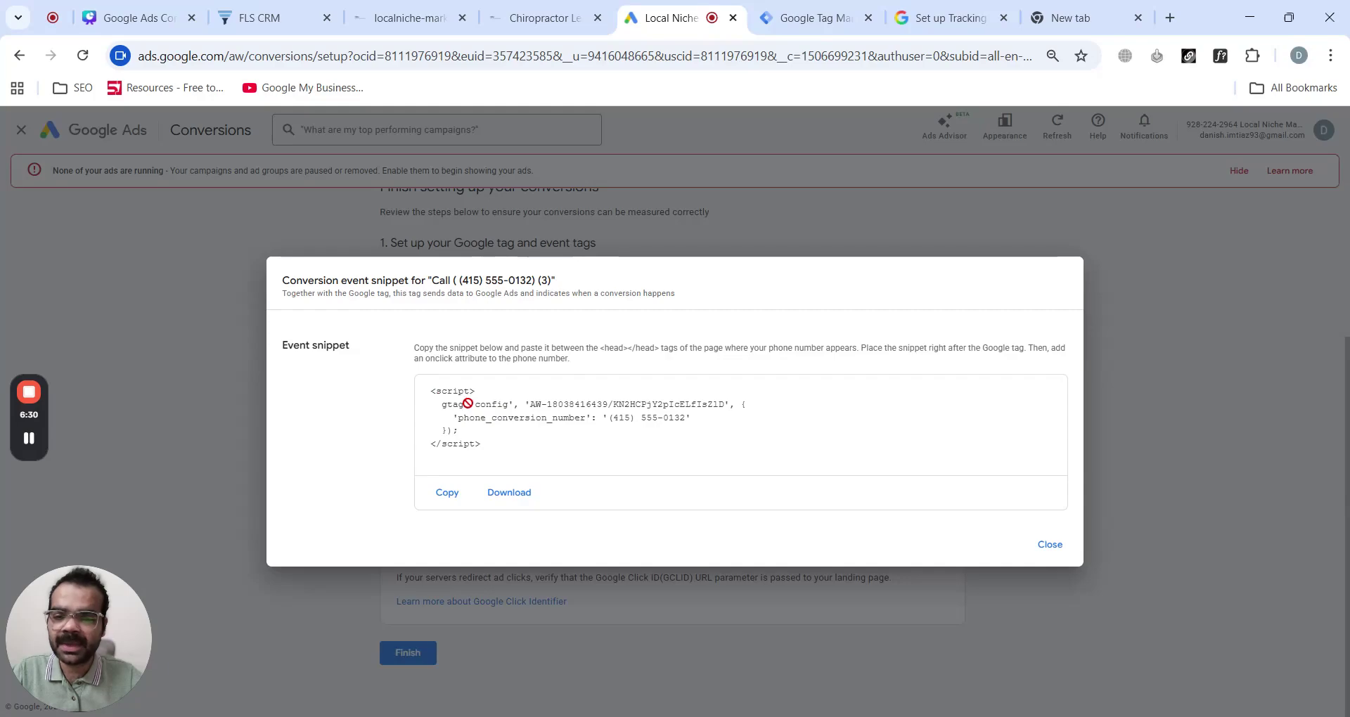
In Tag Manager, create a "Website Calls" tag of type Google Ads Calls from Website Conversion and enter the website's displayed phone number
left_click(788, 23)
left_click(1279, 256)
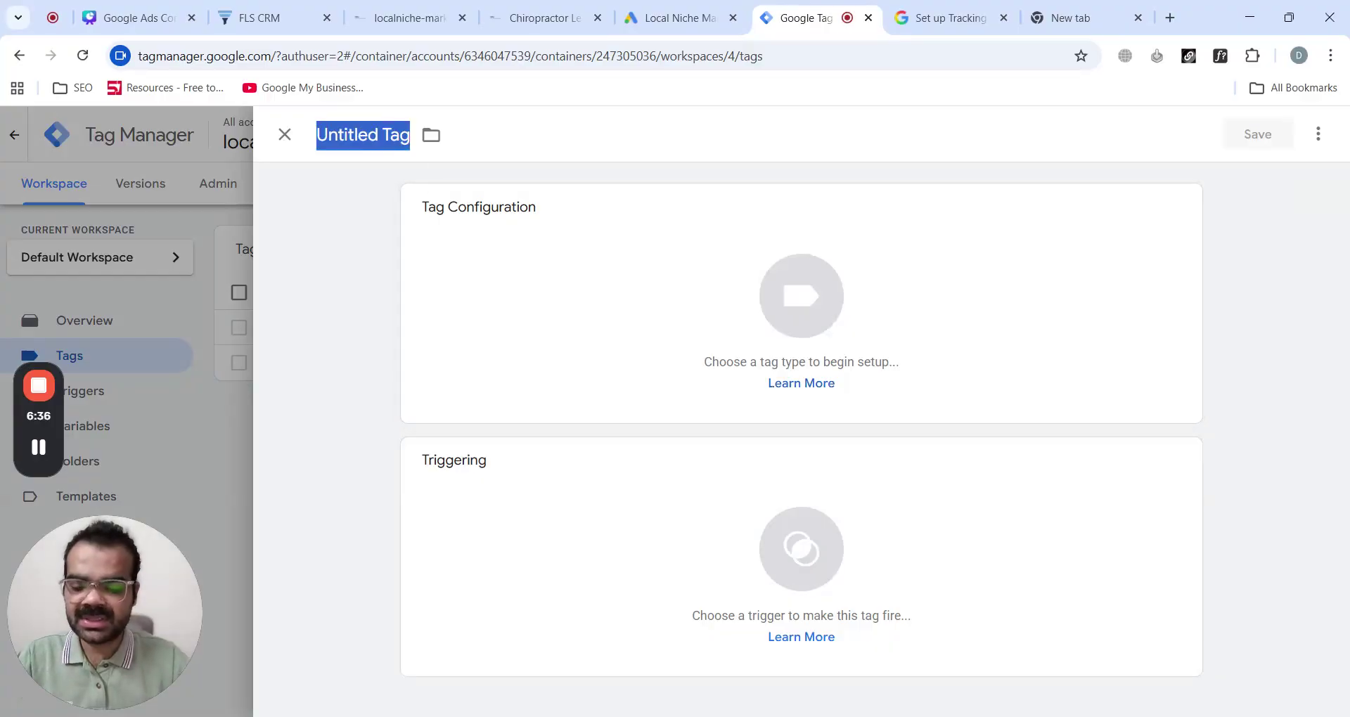
type("Website Calls")
left_click(603, 301)
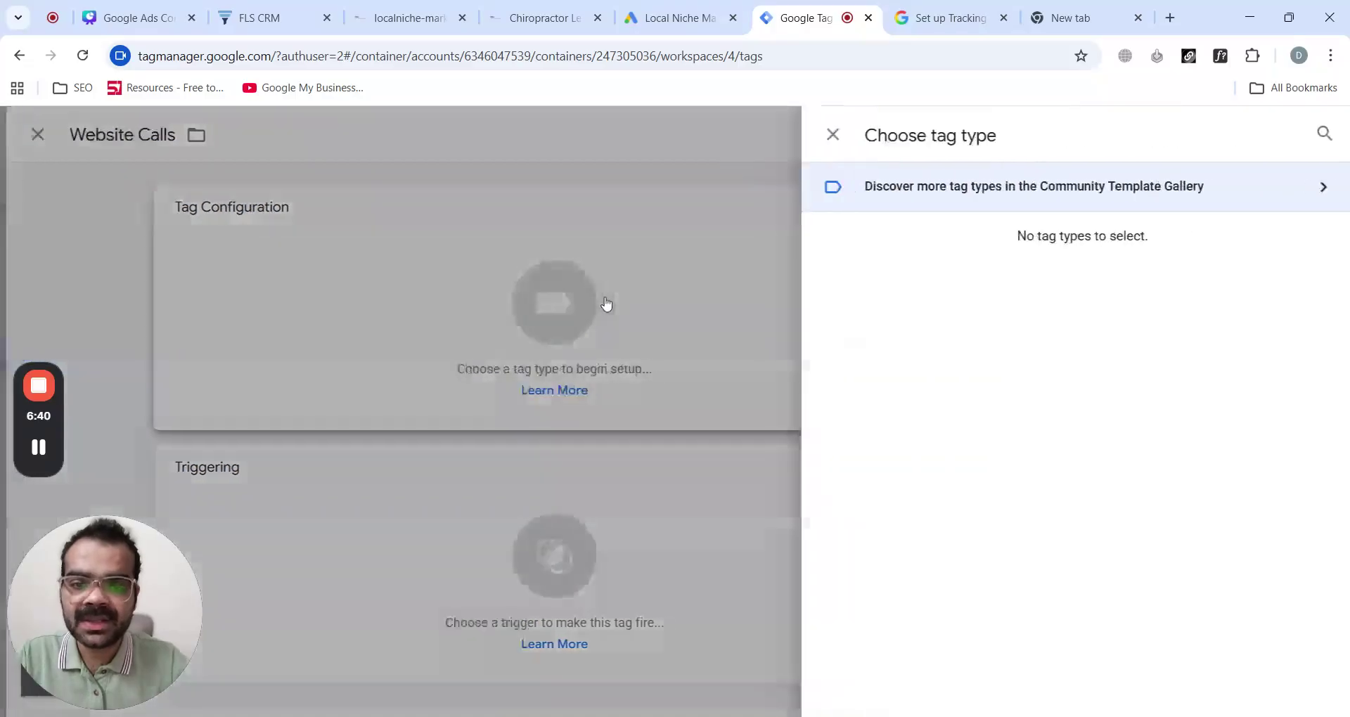
left_click(902, 341)
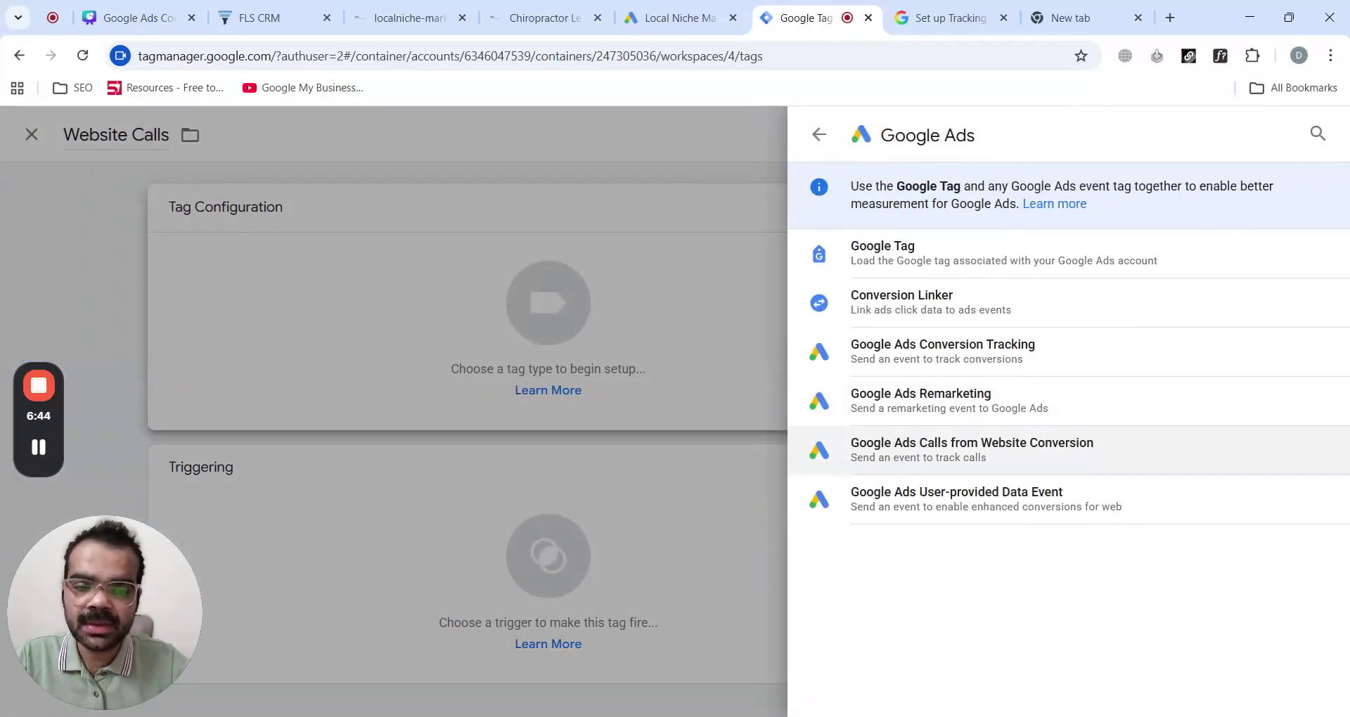
left_click(914, 450)
left_click(591, 384)
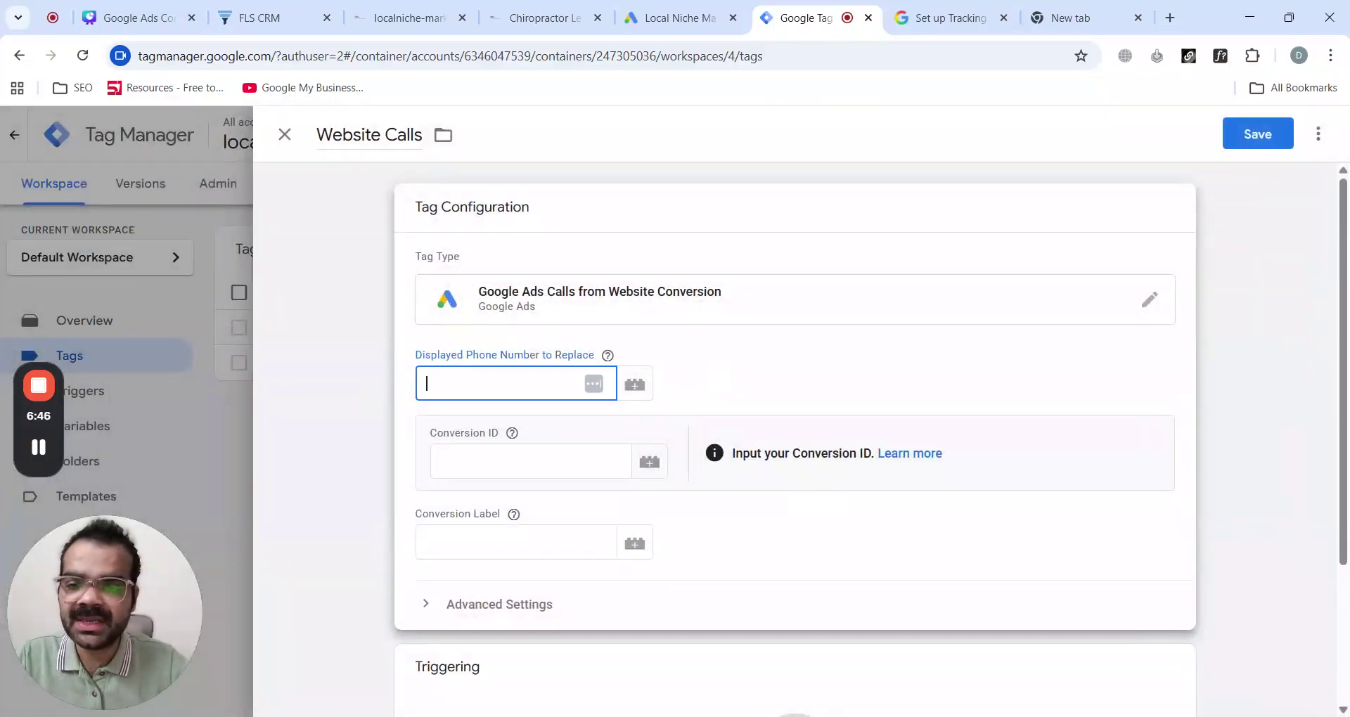
key("ctrl+v")
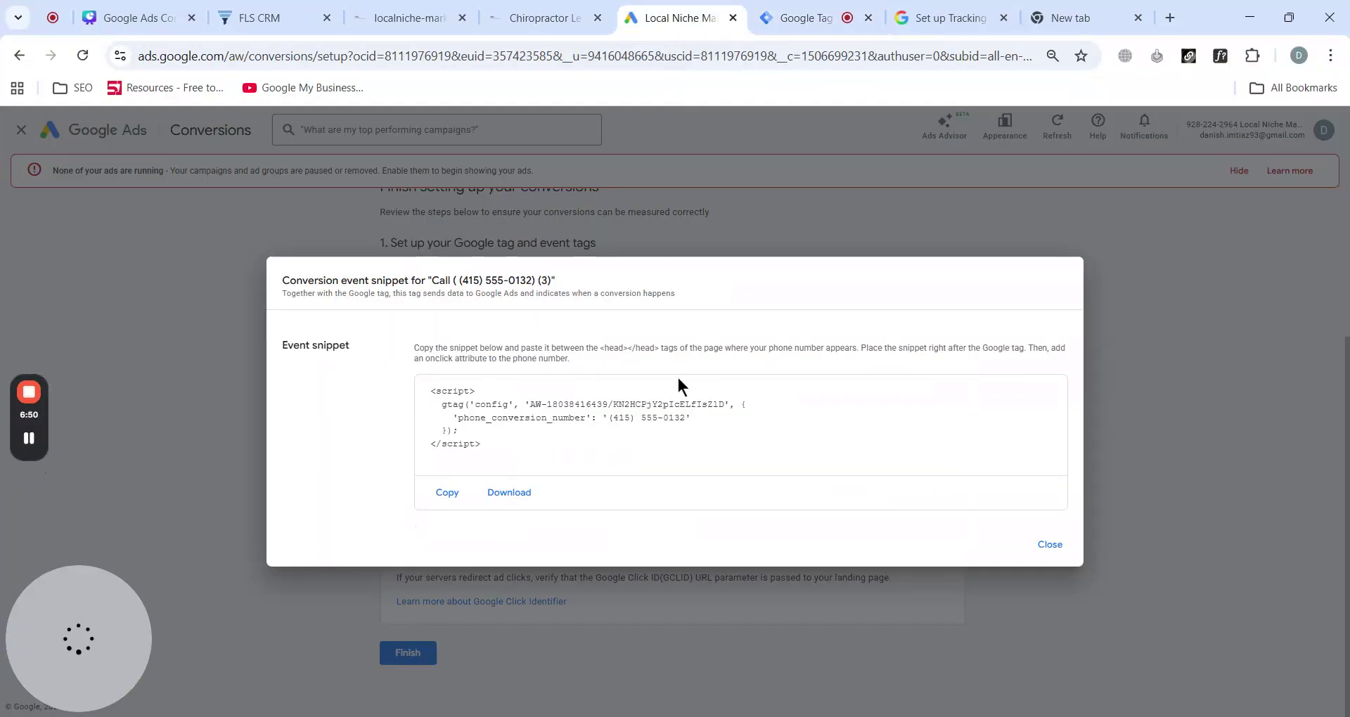
triple_click(636, 417)
left_click(1106, 28)
key("ctrl+a")
key("ctrl+v")
left_click(585, 10)
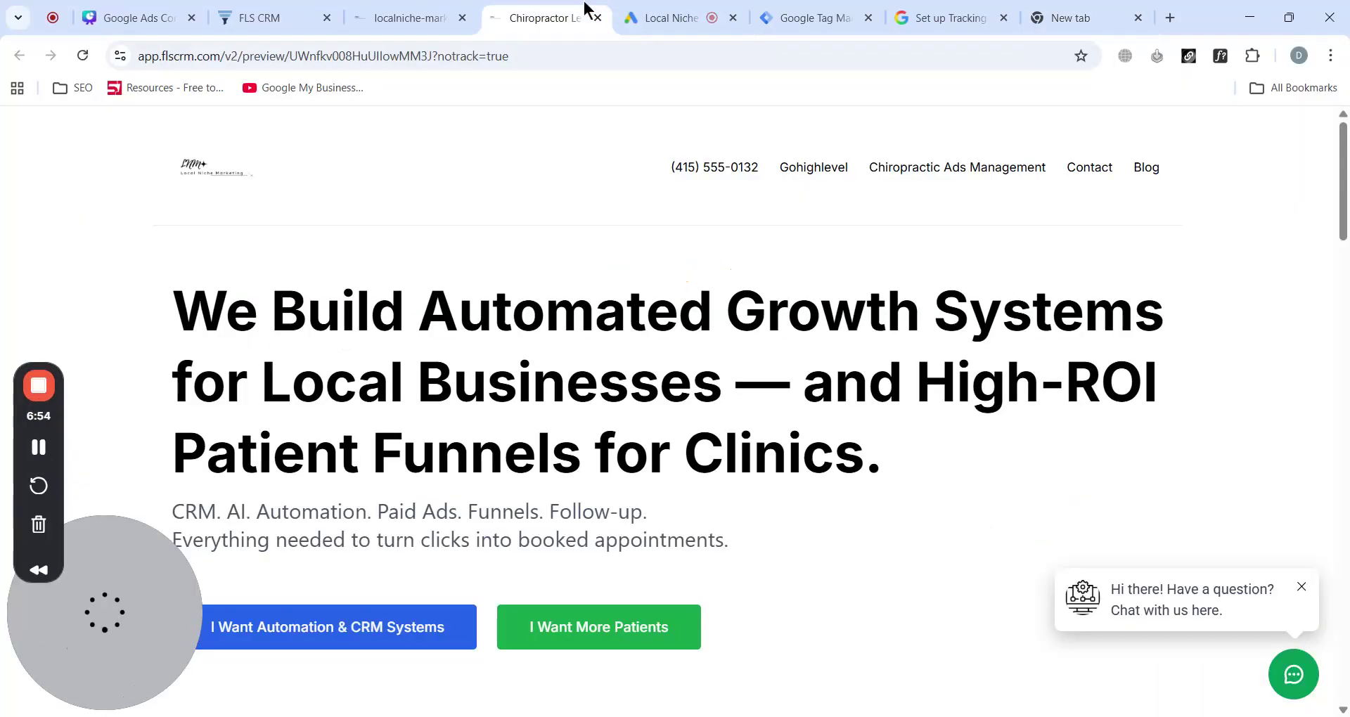
Copy the call conversion's event snippet from Google Ads and paste it into the blank browser tab's address bar
left_click(668, 17)
left_click(447, 495)
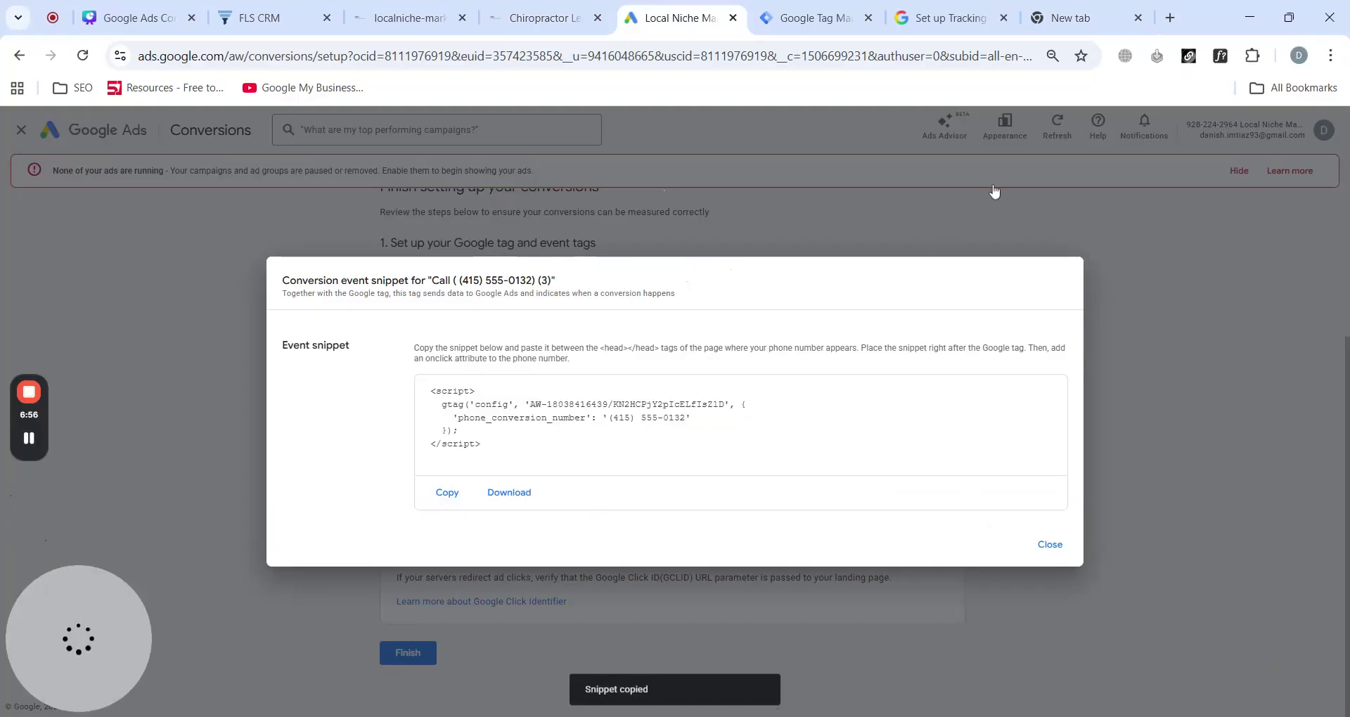
left_click(1107, 11)
key("ctrl+a")
key("ctrl+v")
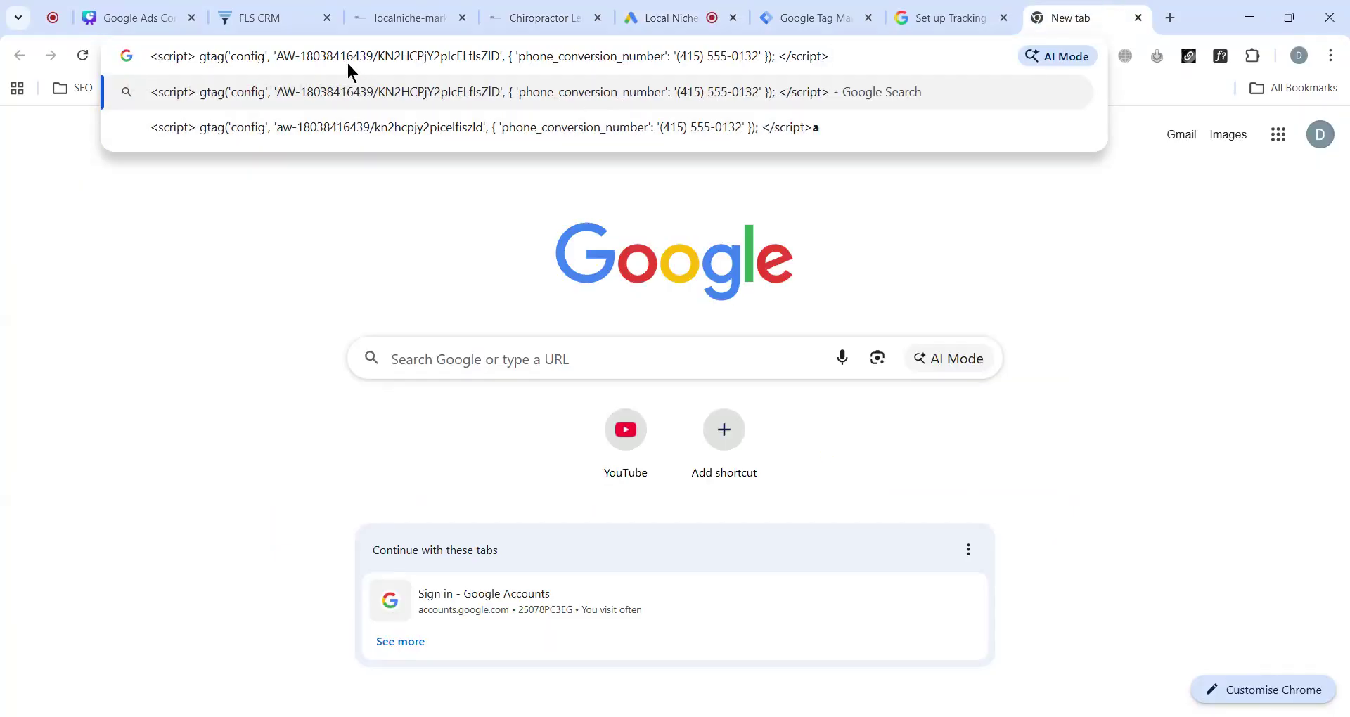
Copy the digits after "AW-" in the pasted snippet into the Website Calls tag's Conversion ID
left_click_drag(300, 56, 374, 56)
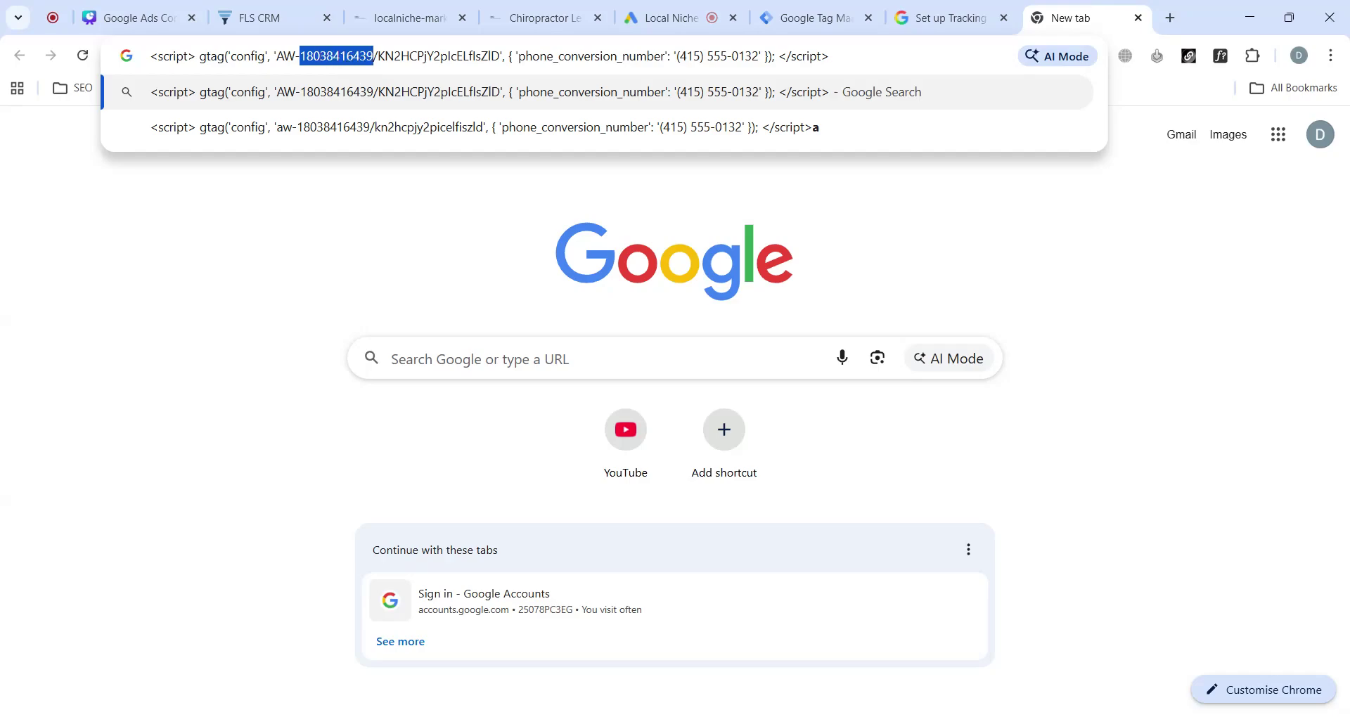
left_click(823, 12)
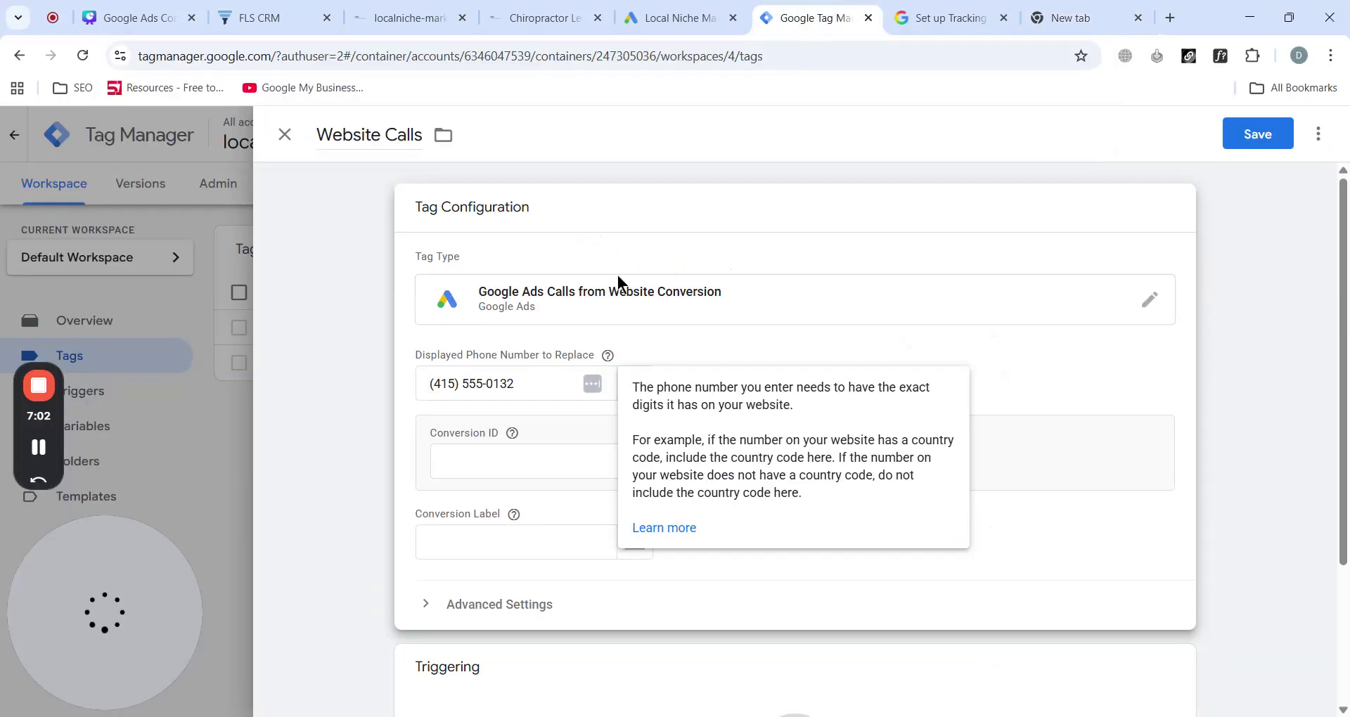
left_click(519, 462)
key("ctrl+v")
Copy the text after the slash in the pasted snippet into the Website Calls tag's Conversion Label
left_click(916, 8)
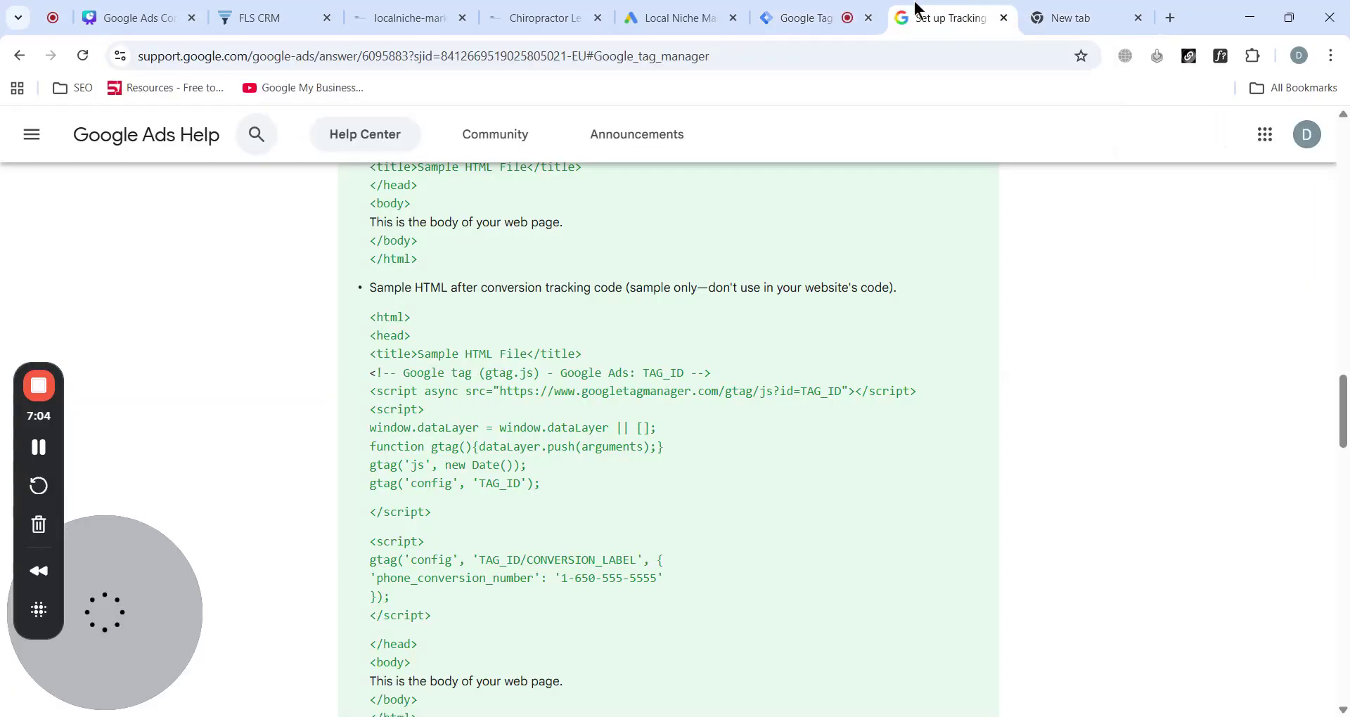
left_click(1069, 14)
left_click_drag(366, 57, 490, 58)
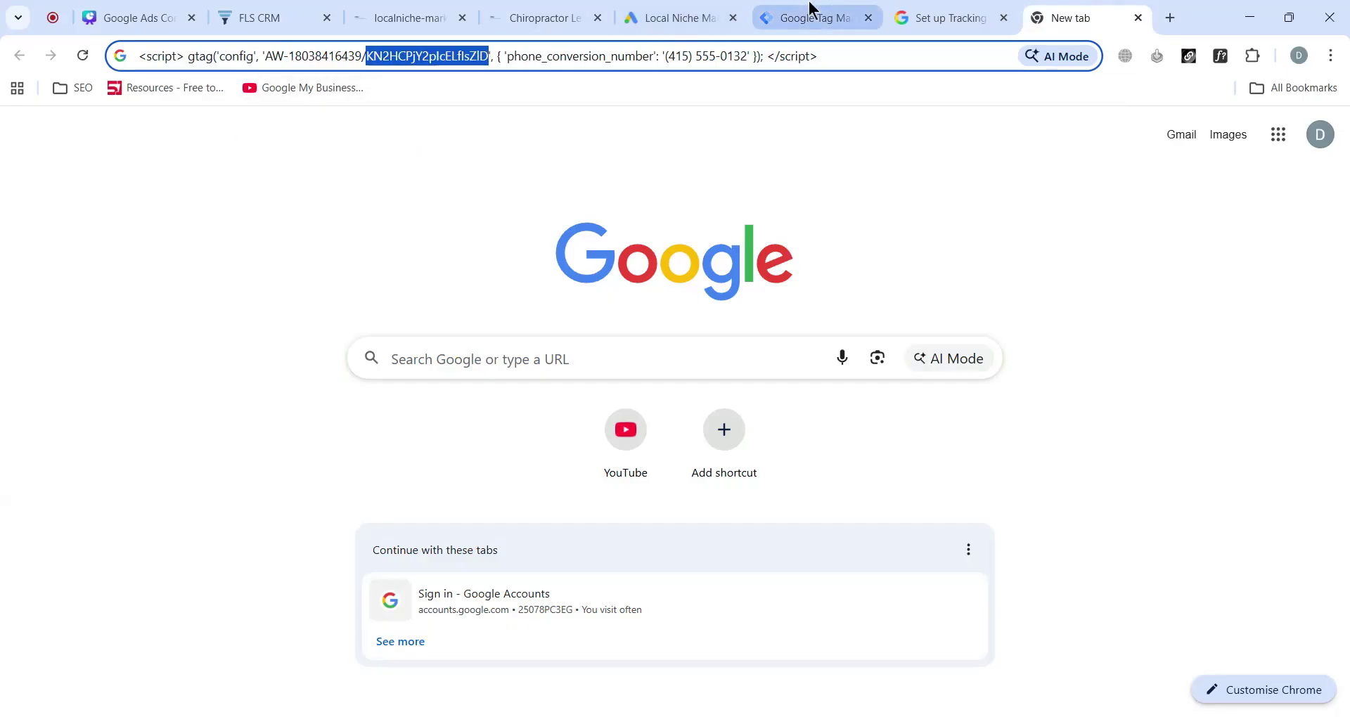
left_click(809, 14)
left_click(520, 542)
key("ctrl+v")
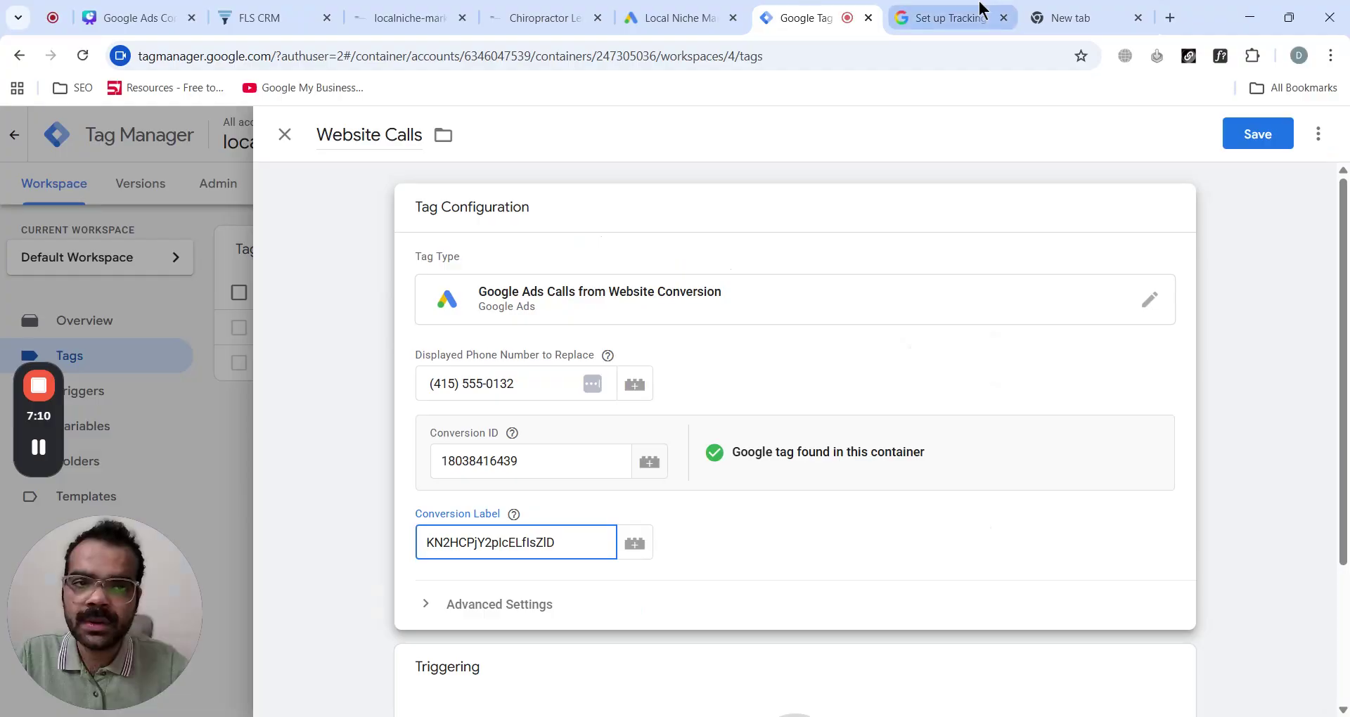
Check the Google Ads Help article briefly, set the Website Calls tag to fire on All Pages, and save it
left_click(935, 17)
scroll(525, 318, "down", 2)
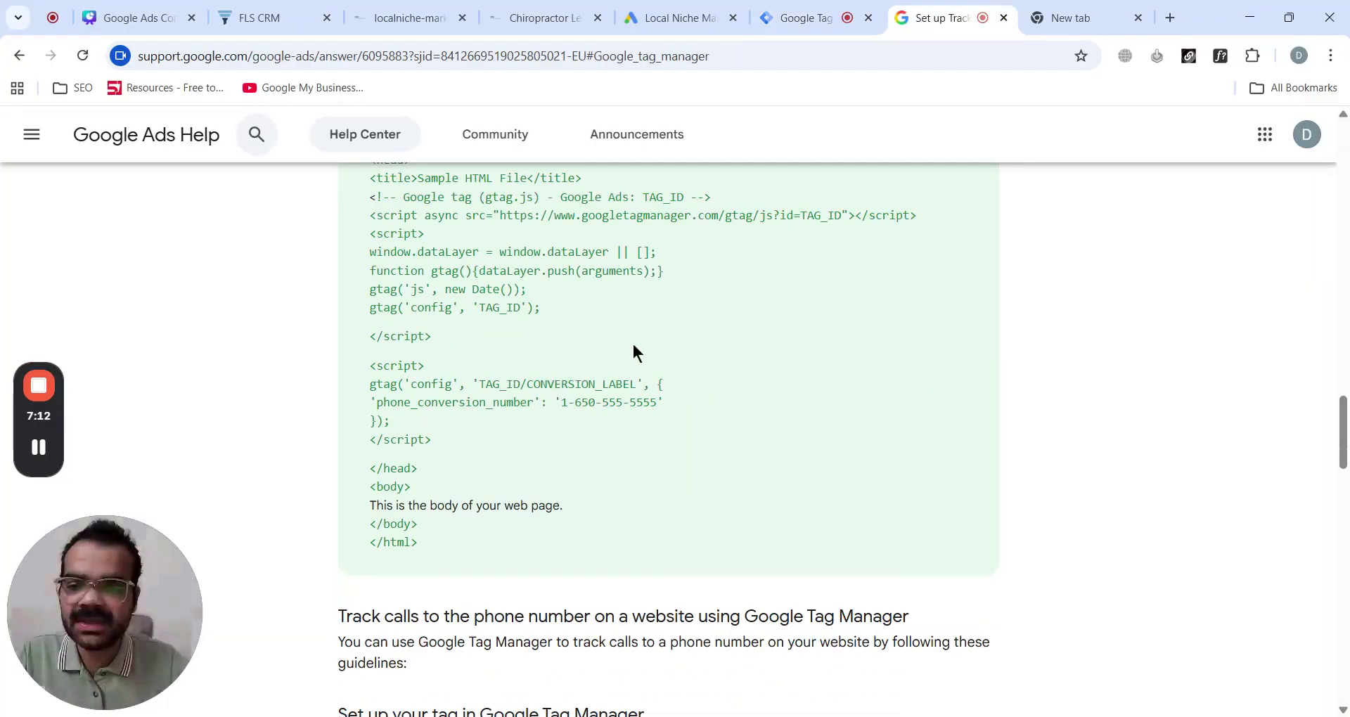
left_click(810, 17)
scroll(511, 366, "down", 3)
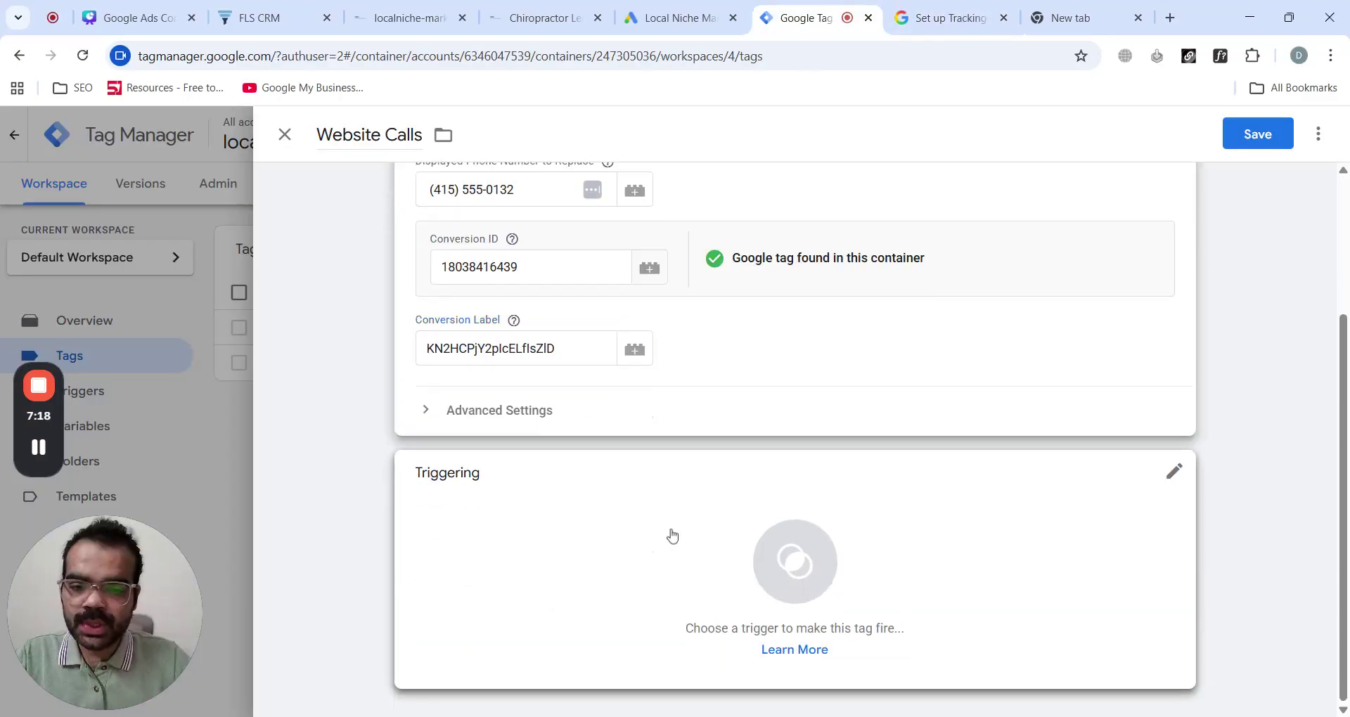
left_click(673, 537)
left_click(335, 215)
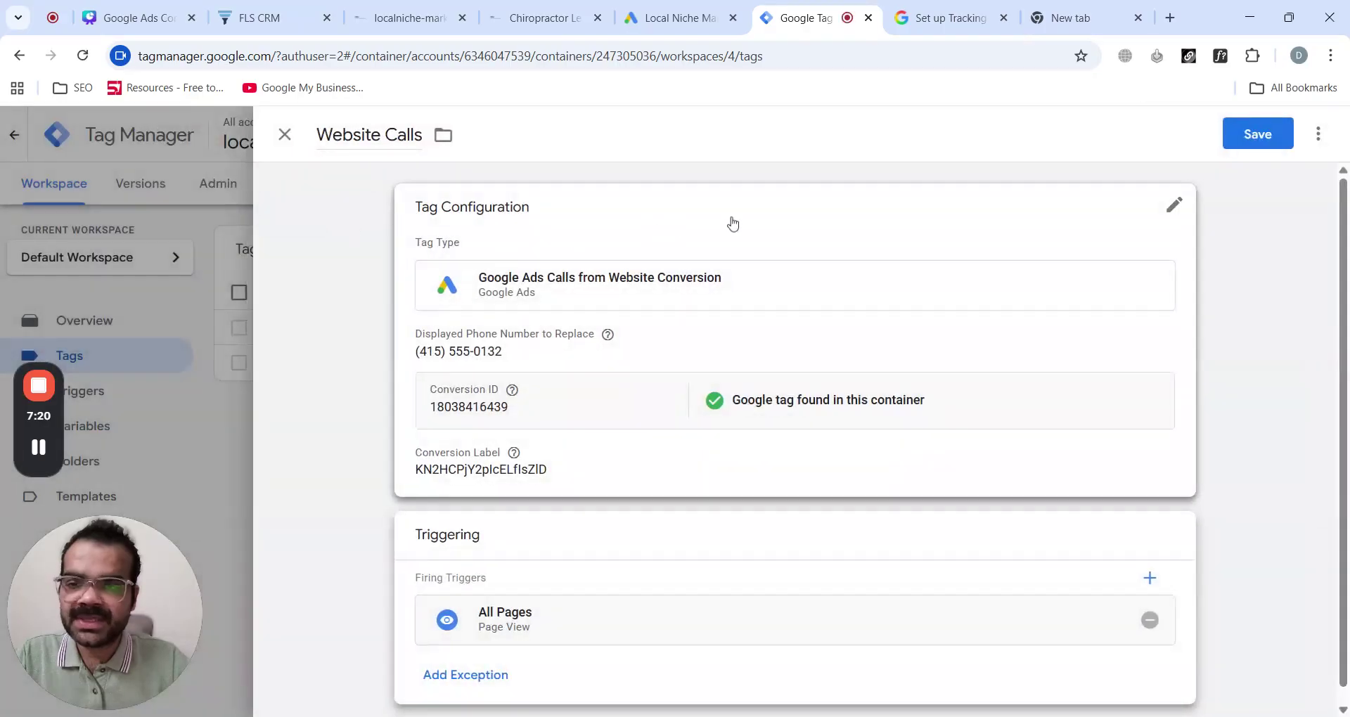
left_click(1253, 134)
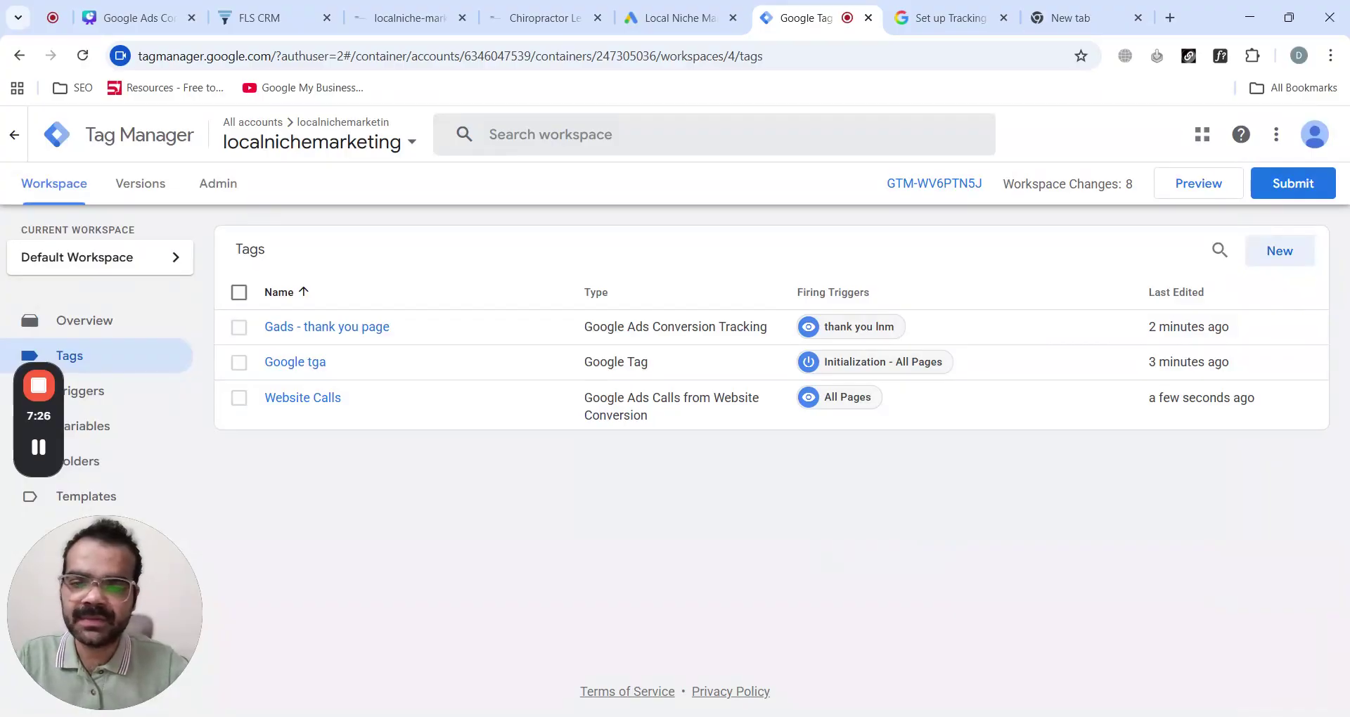
Create a new tag named "Conversion linker" with the Google Ads Conversion Linker tag type
left_click(1279, 251)
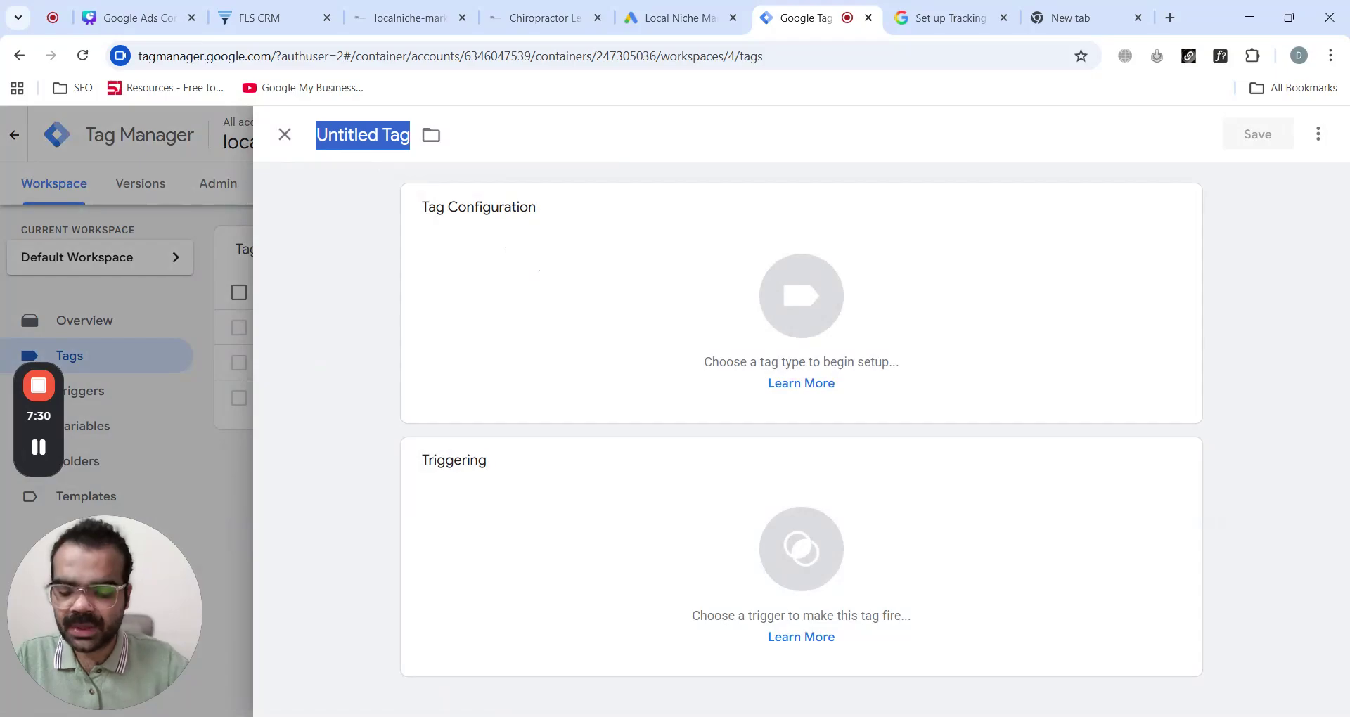
type("Conversuo")
key("BackSpace")
key("BackSpace")
type("ion linker")
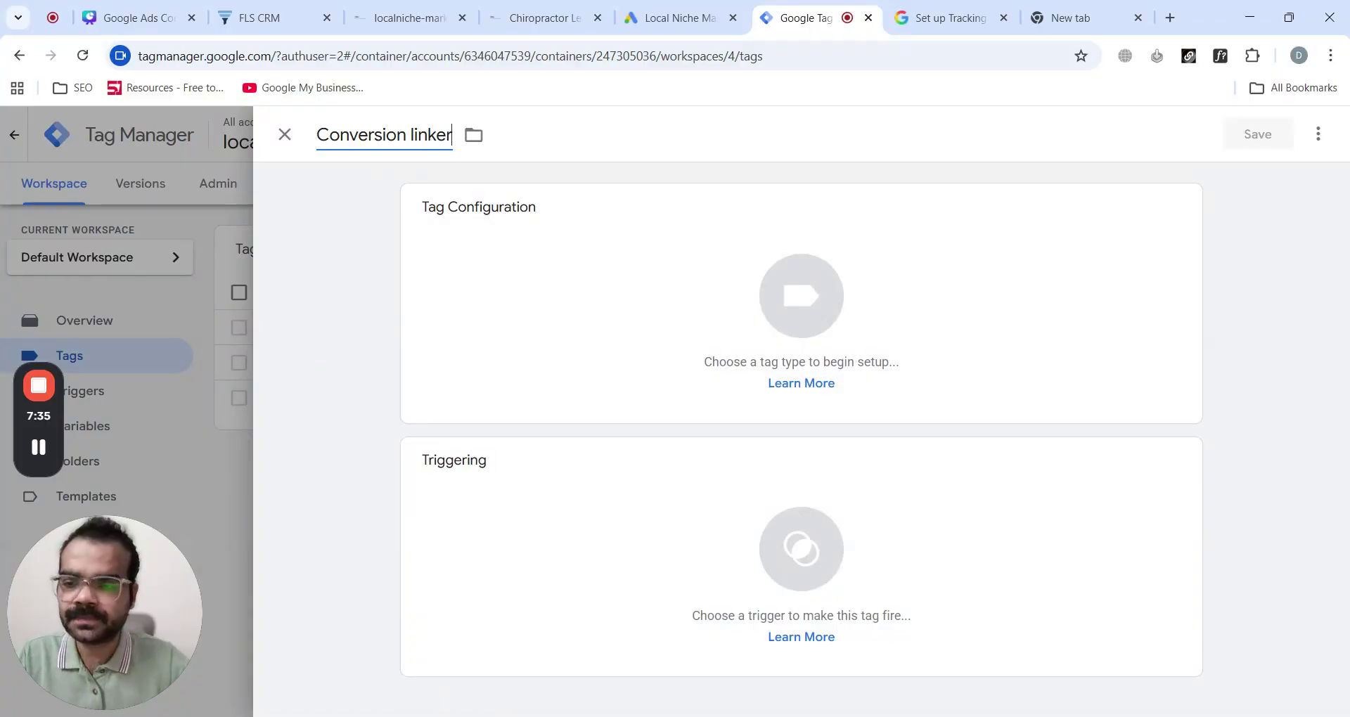
left_click(491, 232)
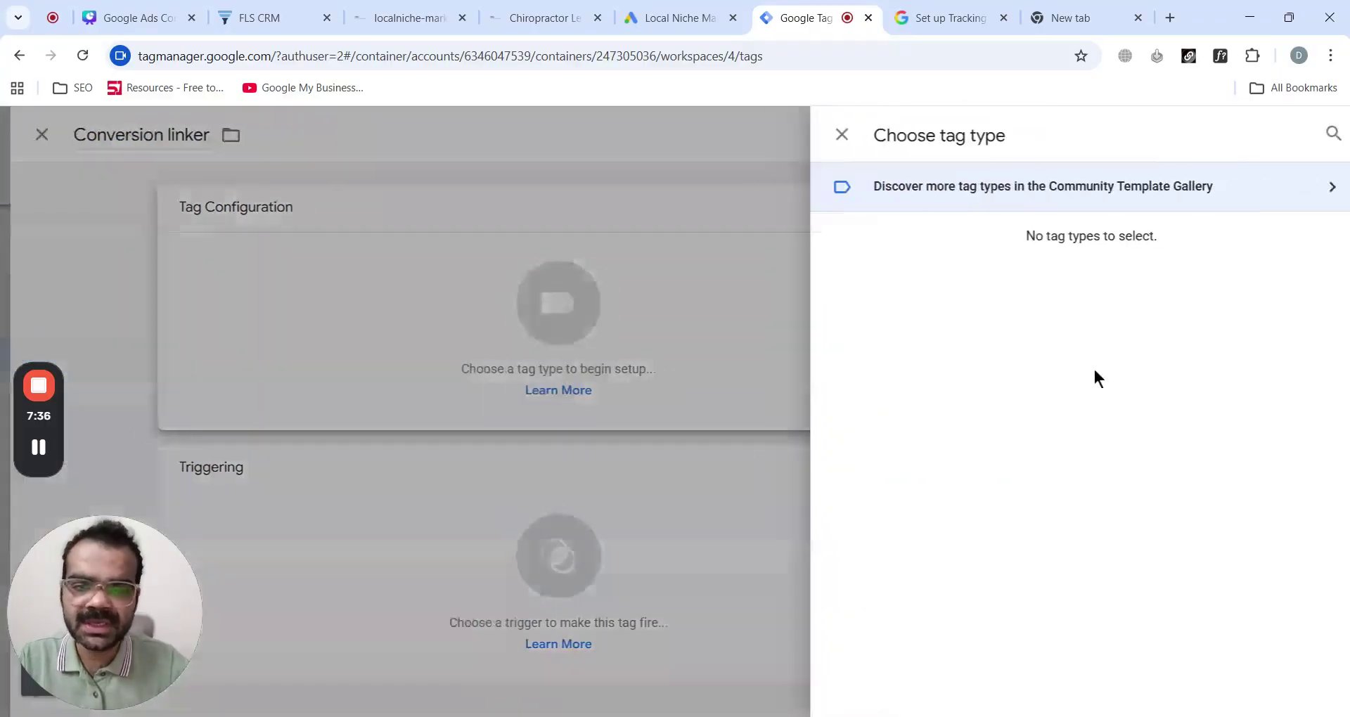
left_click(933, 355)
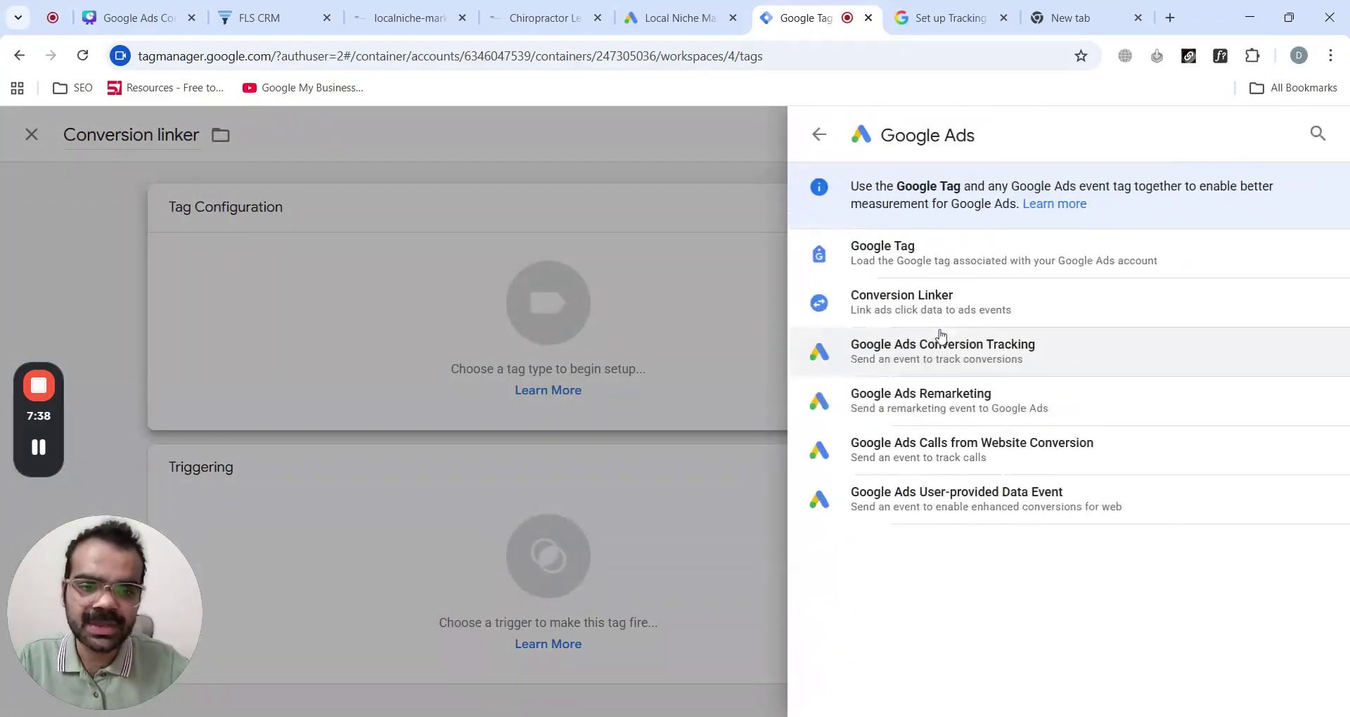
left_click(914, 294)
Set the Conversion linker tag to fire on All Pages and save it
scroll(692, 356, "down", 2)
left_click(619, 472)
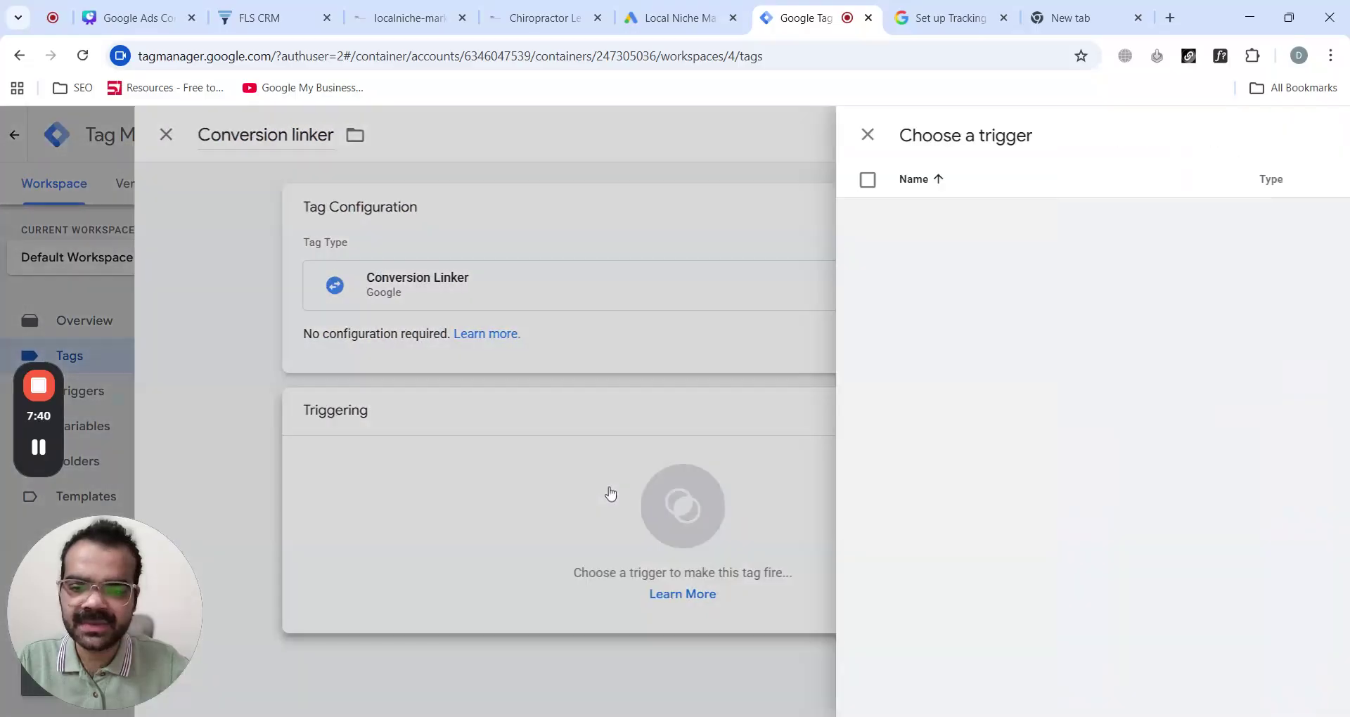
left_click(354, 223)
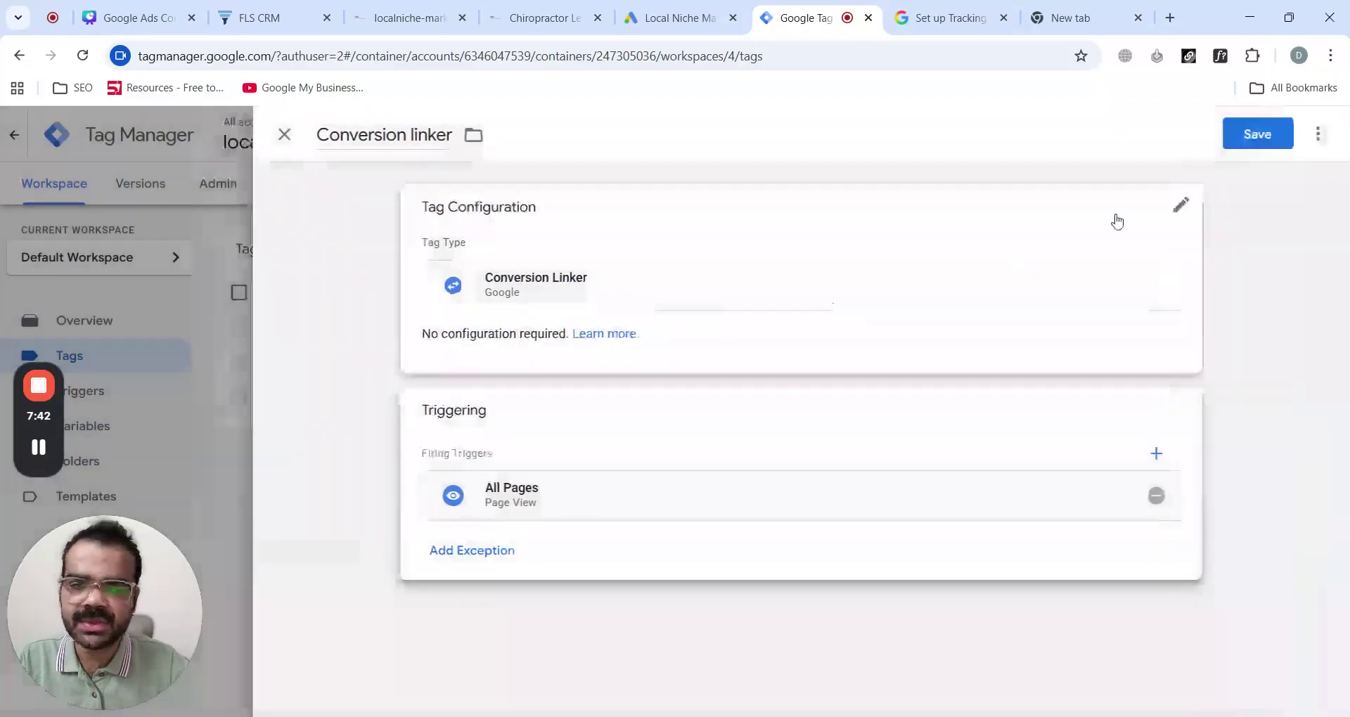
left_click(1277, 142)
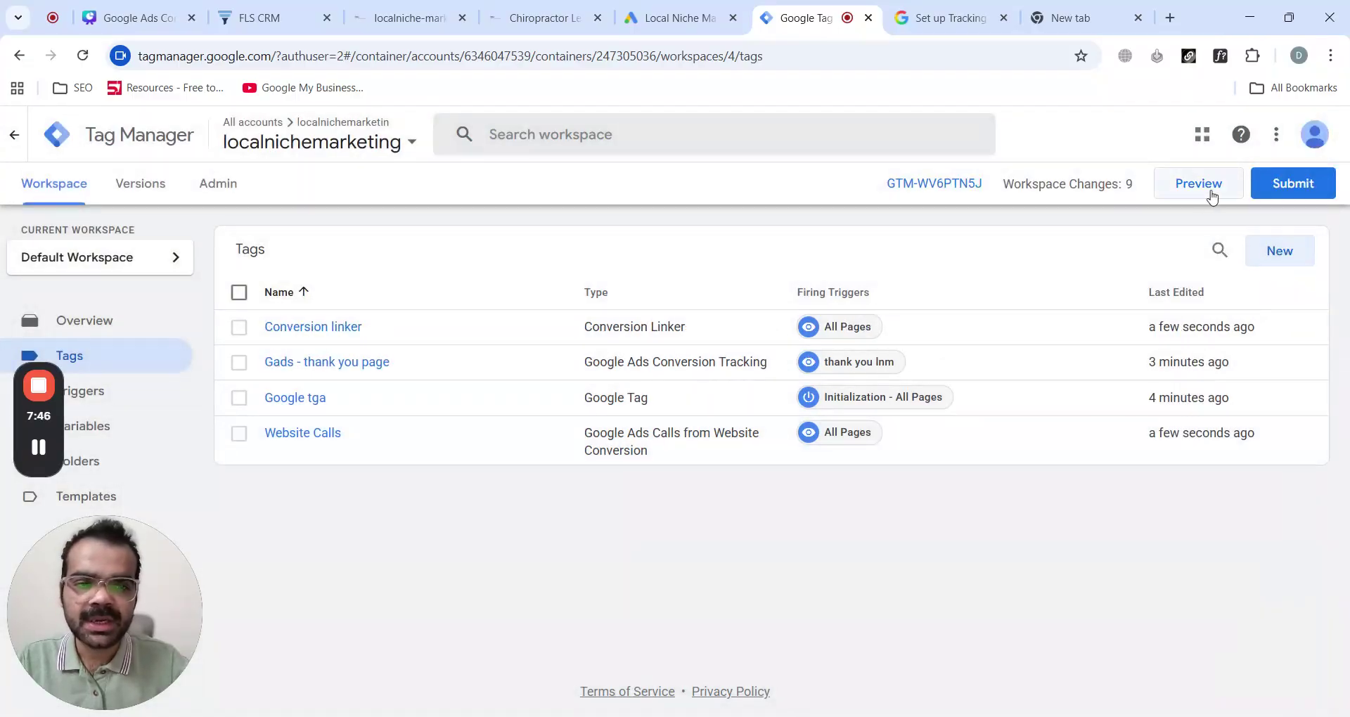
Switch back to Google Ads, close the event snippet, and finish the Phone call lead conversion setup
left_click(660, 25)
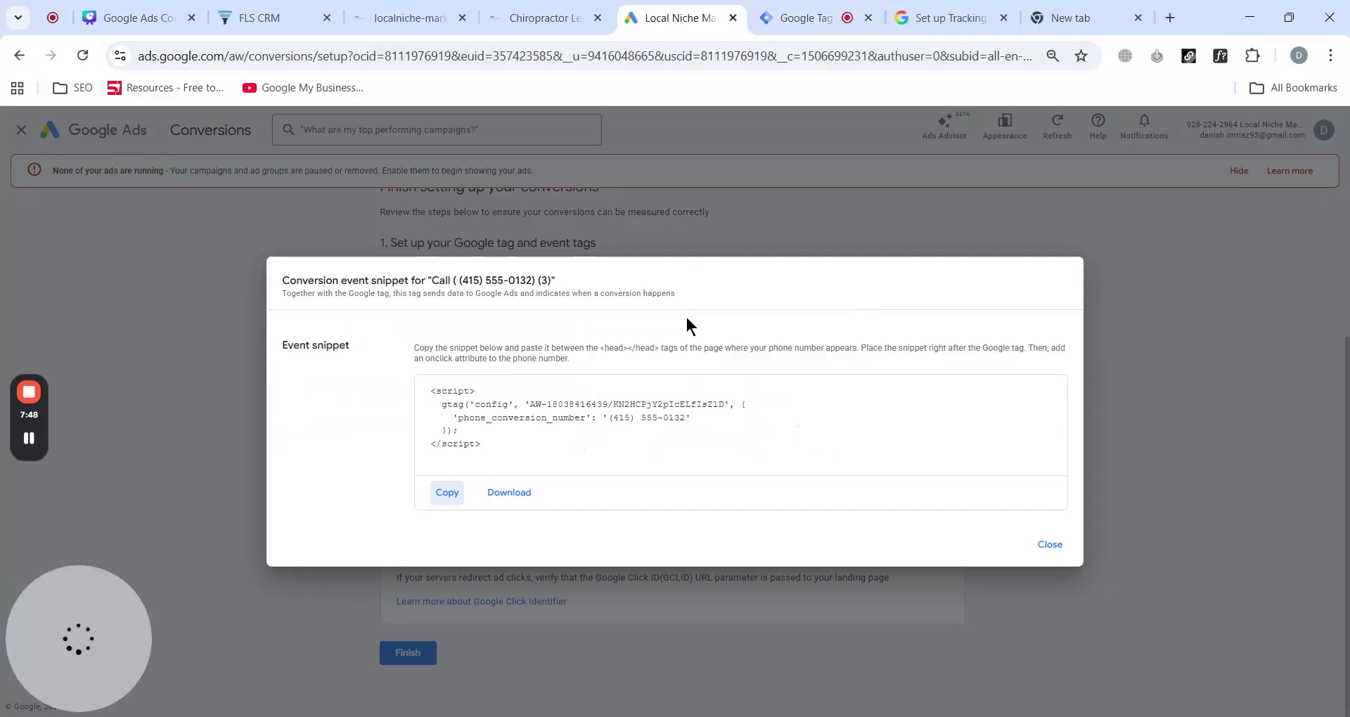
left_click(1058, 554)
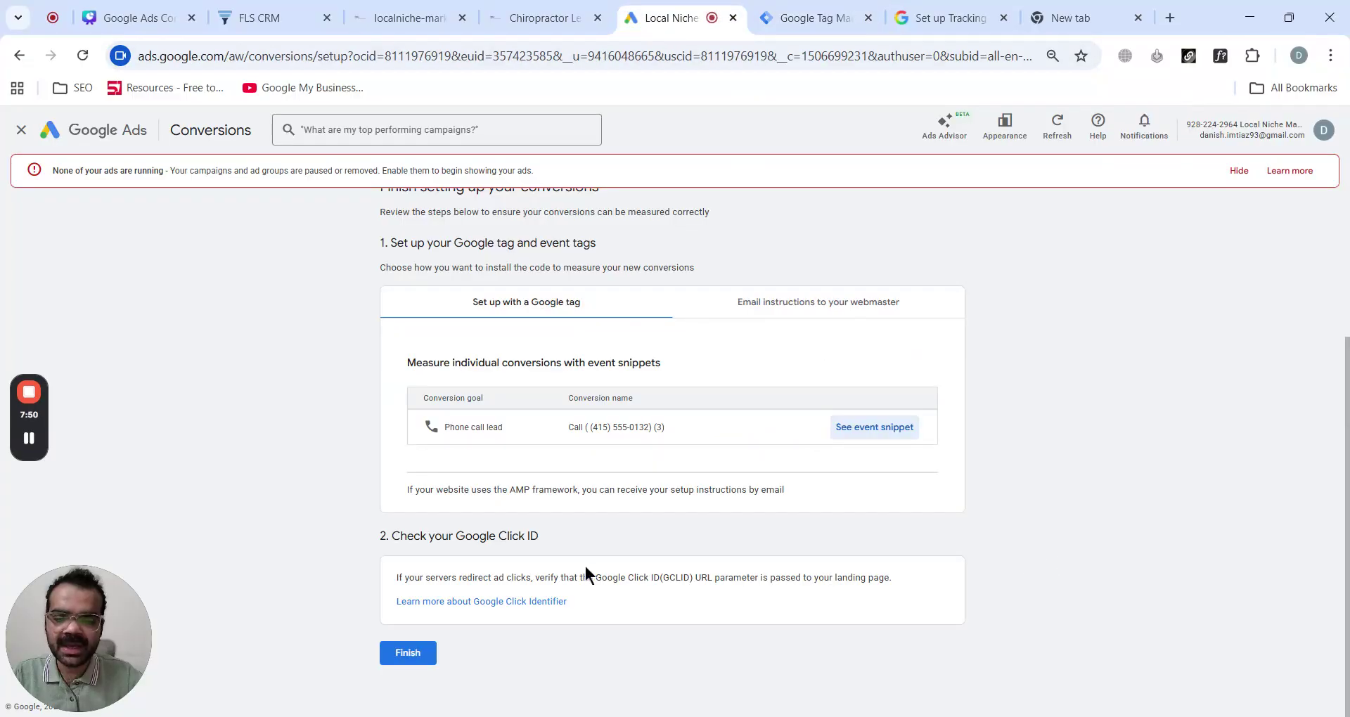
left_click(405, 654)
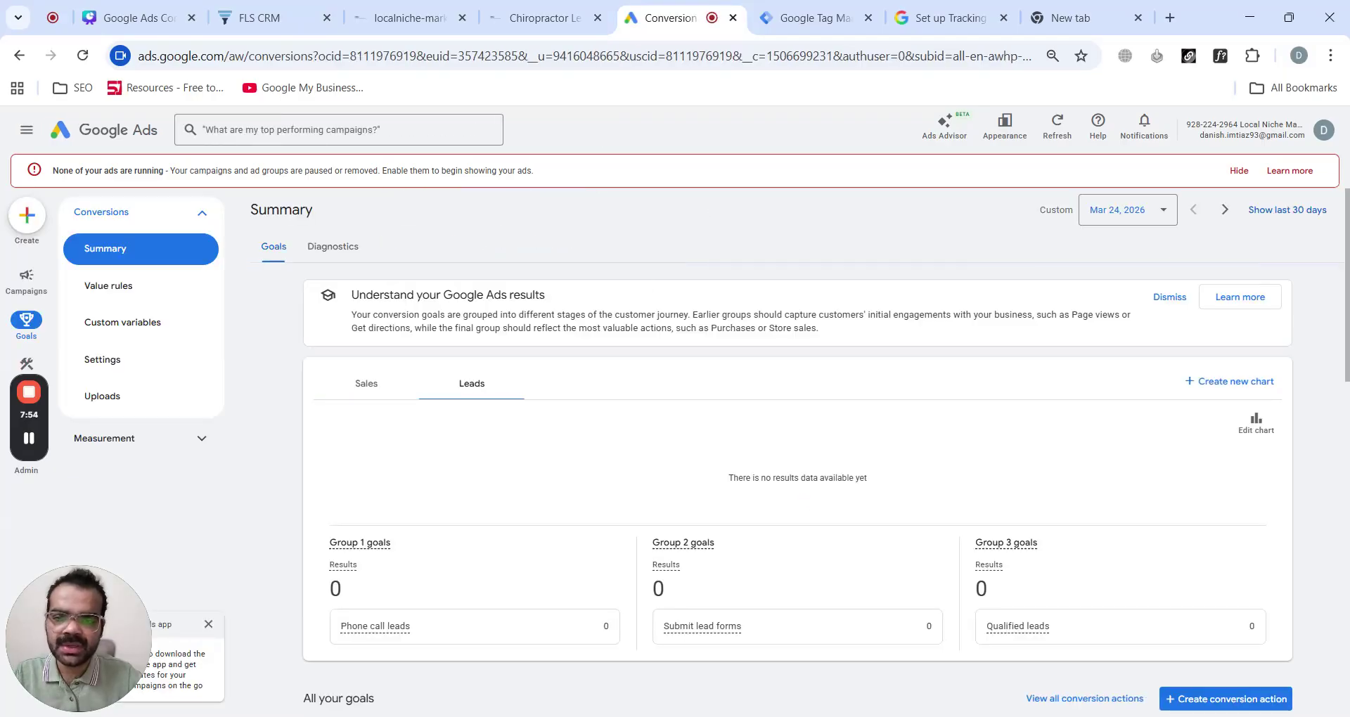
Start a new conversion action in the Phone call lead category and add a conversion with Calls from ads as its source
scroll(651, 284, "down", 5)
left_click(1224, 351)
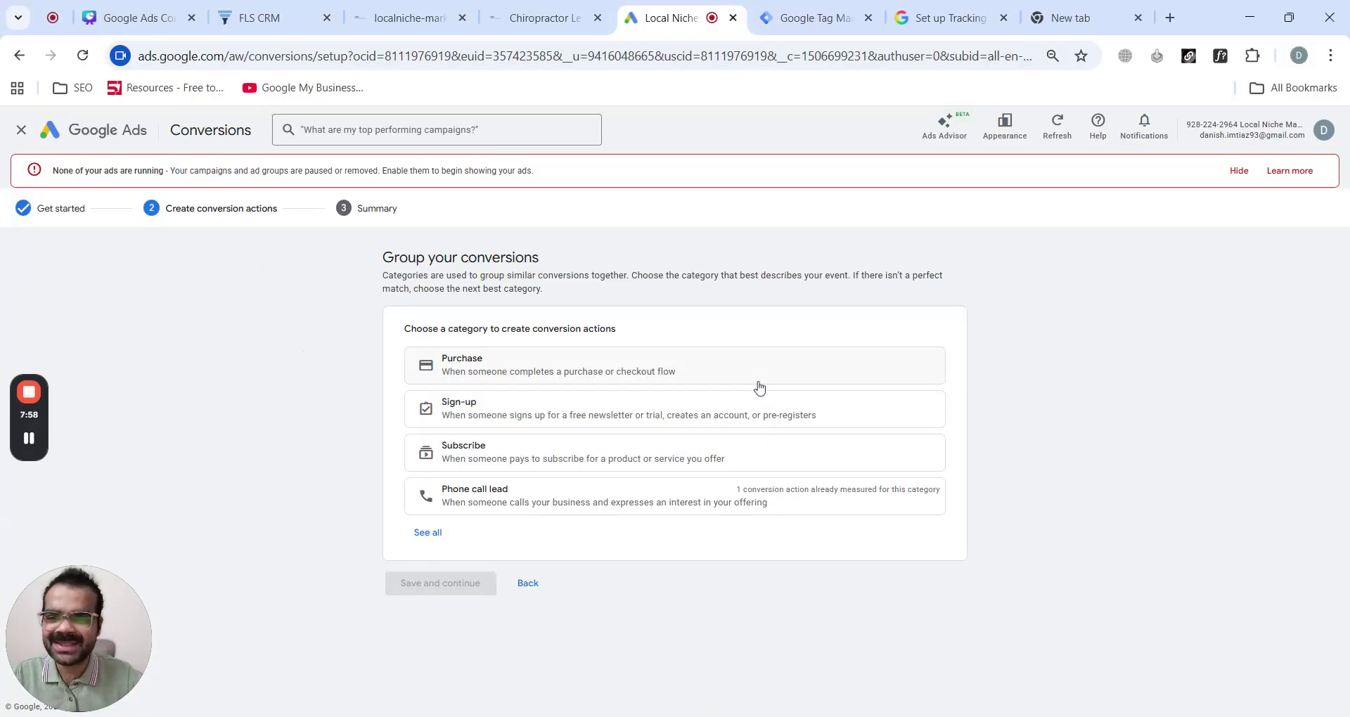
left_click(526, 504)
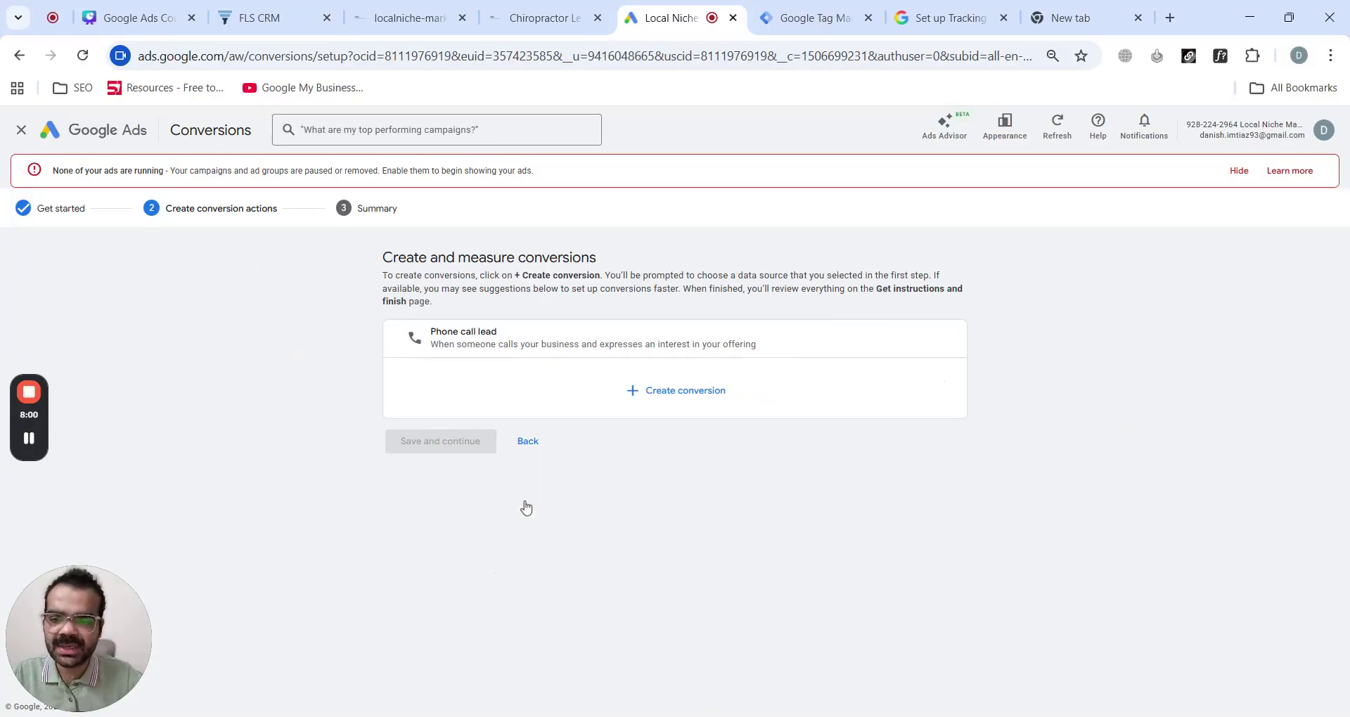
left_click(658, 394)
left_click(643, 487)
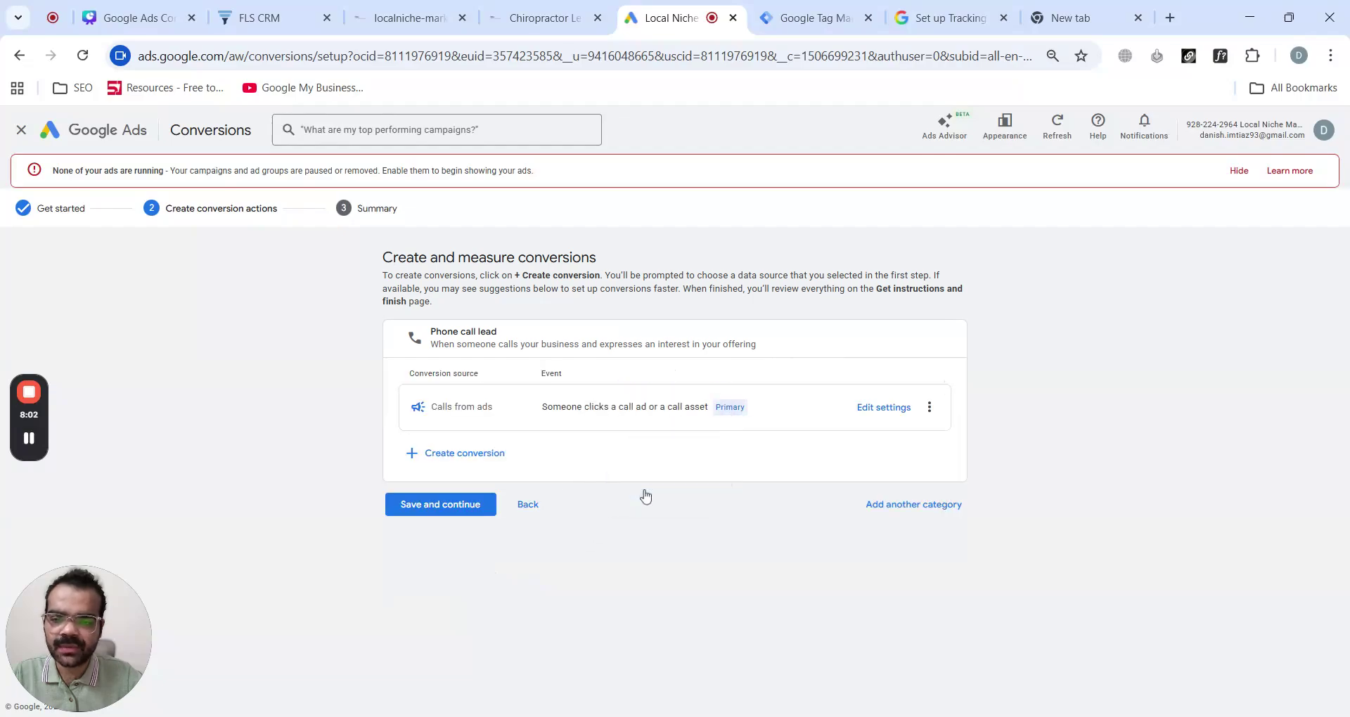
Review the Calls from ads conversion settings, accept them, and save and finish the conversion setup
left_click(867, 407)
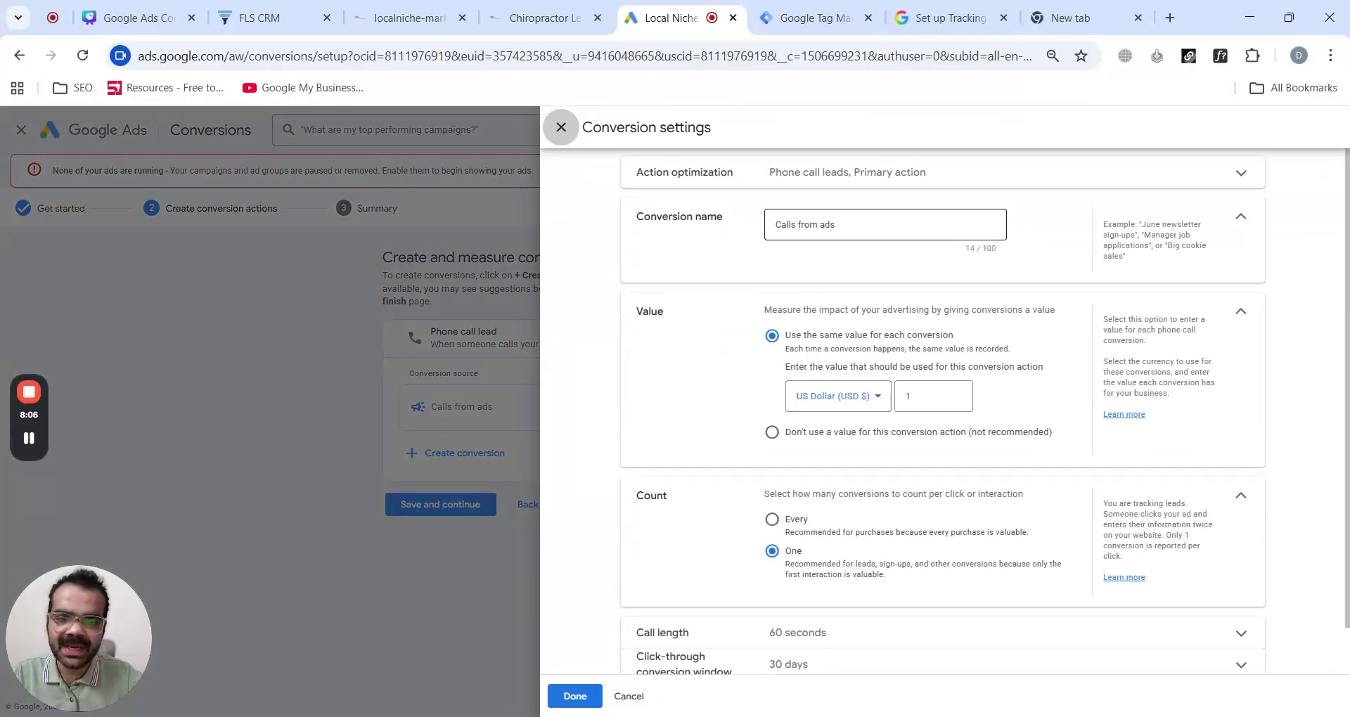
scroll(868, 234, "down", 1)
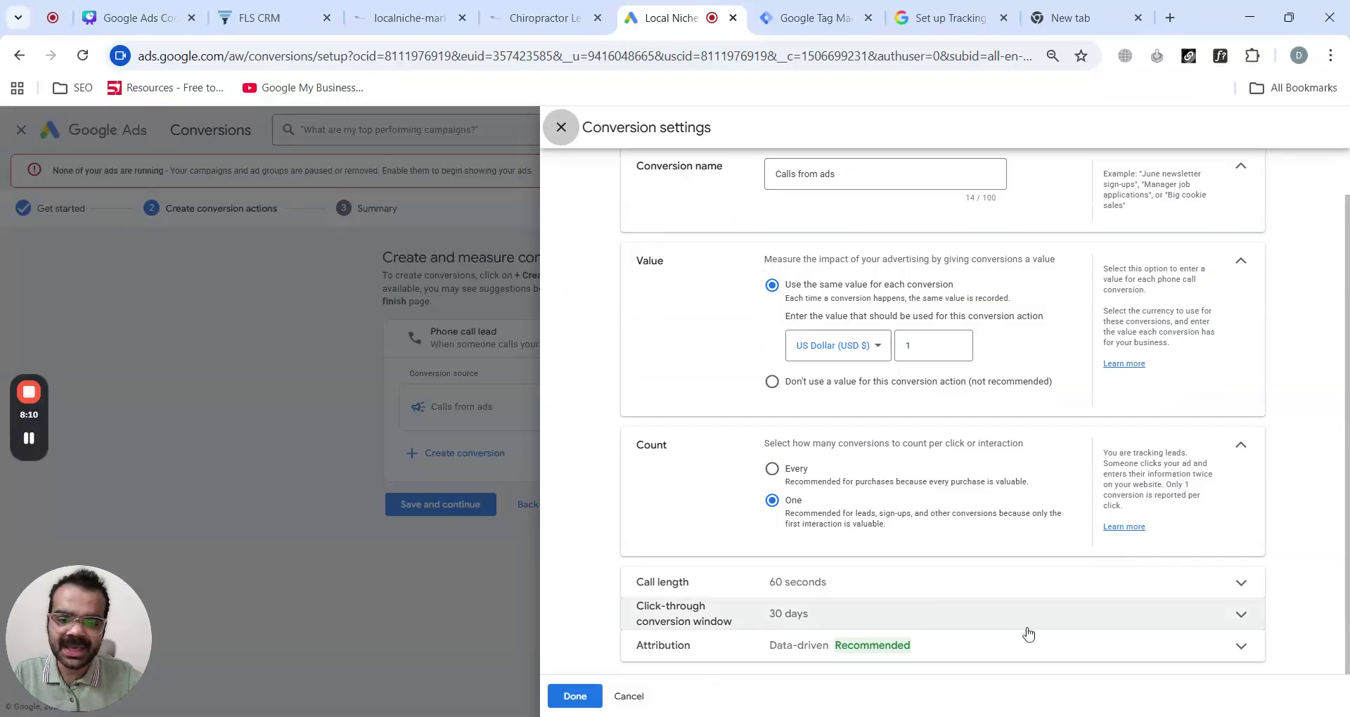
left_click(587, 696)
left_click(450, 517)
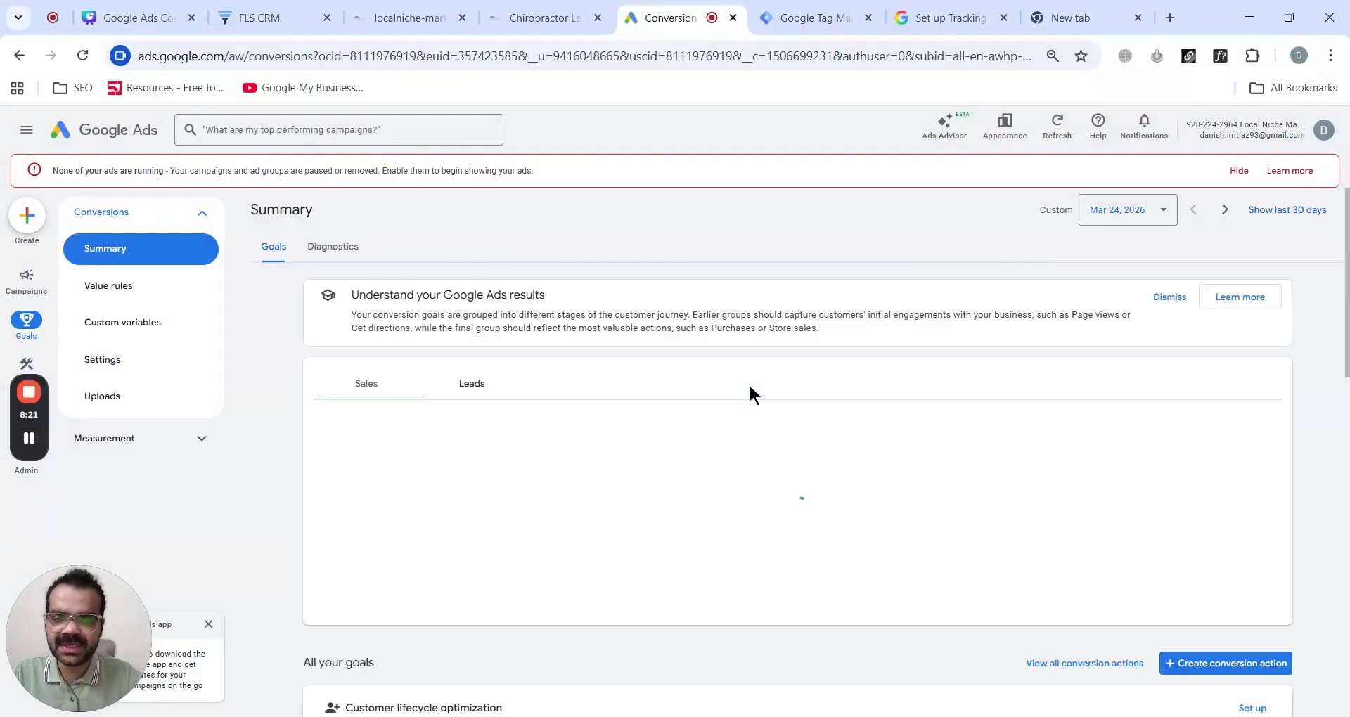
Switch to Google Tag Manager, publish the workspace changes to Live without a version name or description, and close the version summary
left_click(812, 18)
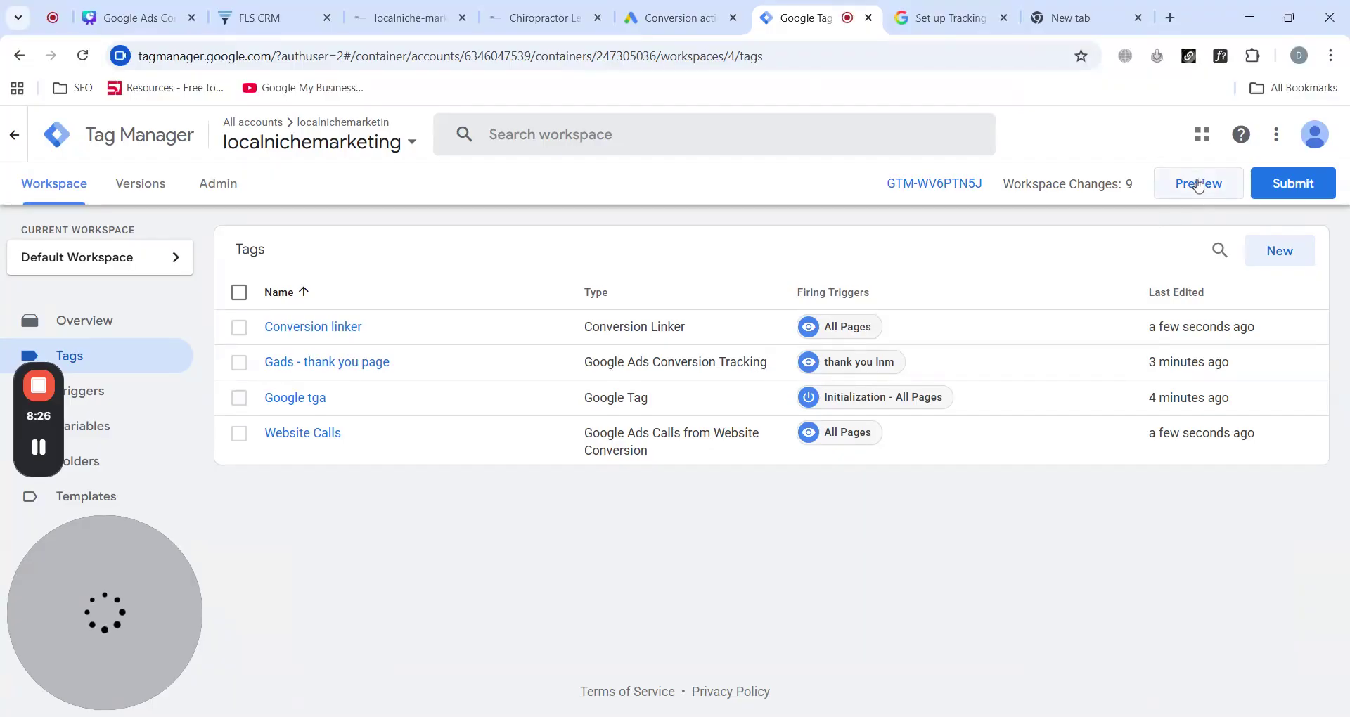
left_click(1292, 184)
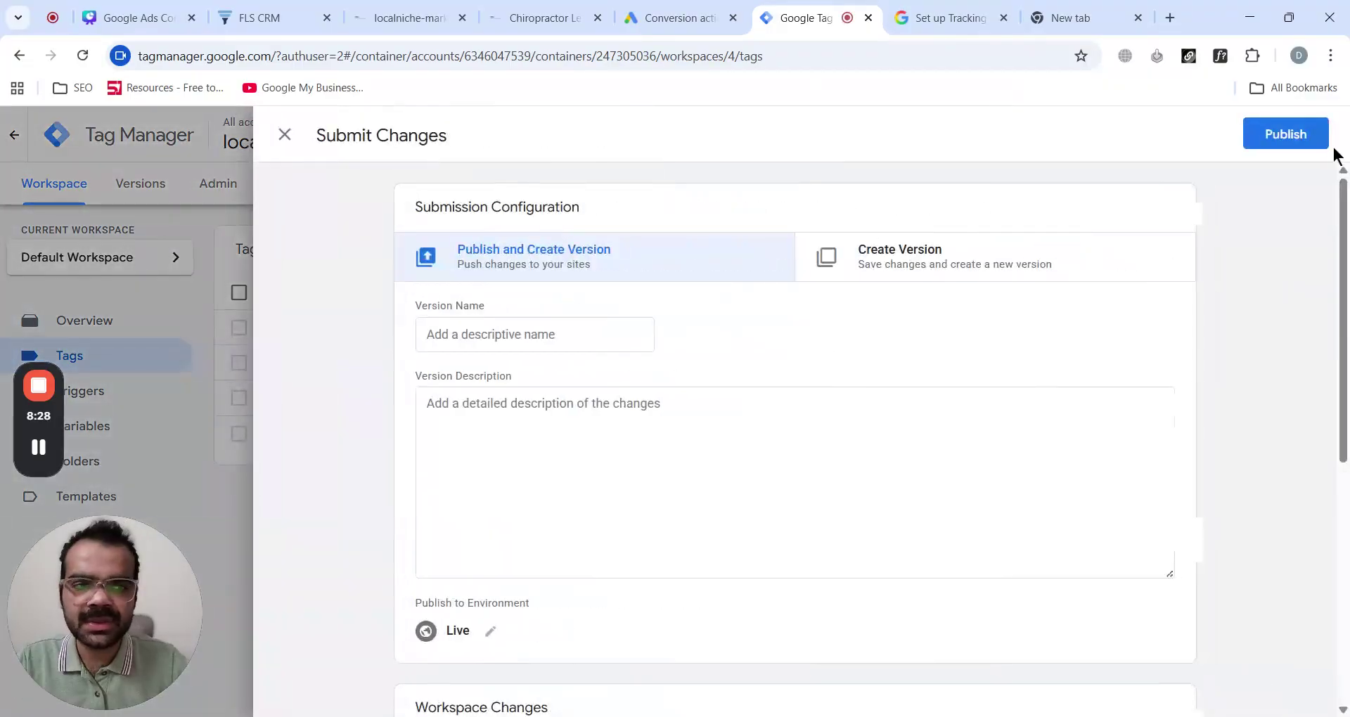
left_click(1274, 147)
left_click(893, 644)
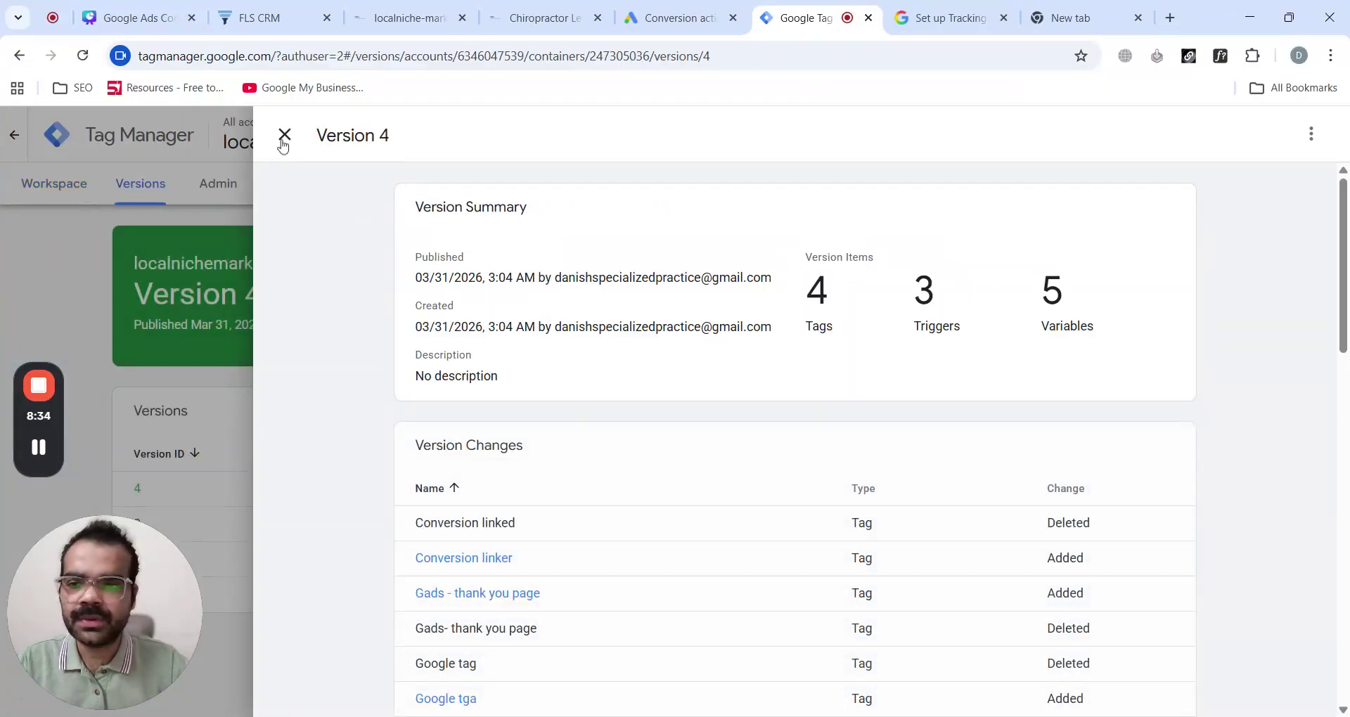
left_click(281, 135)
Return to the workspace, preview the container on localniche-marketing.com, and check the fired tags in Tag Assistant
left_click(57, 184)
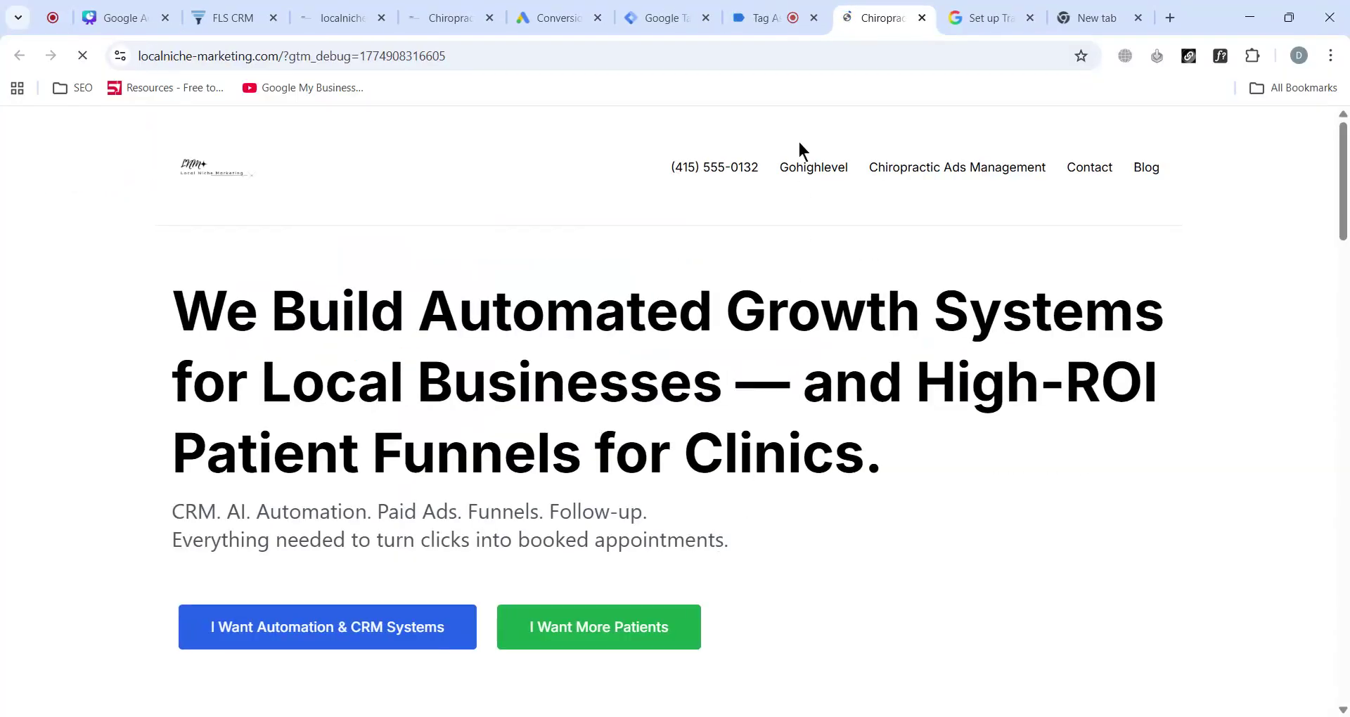
left_click(762, 19)
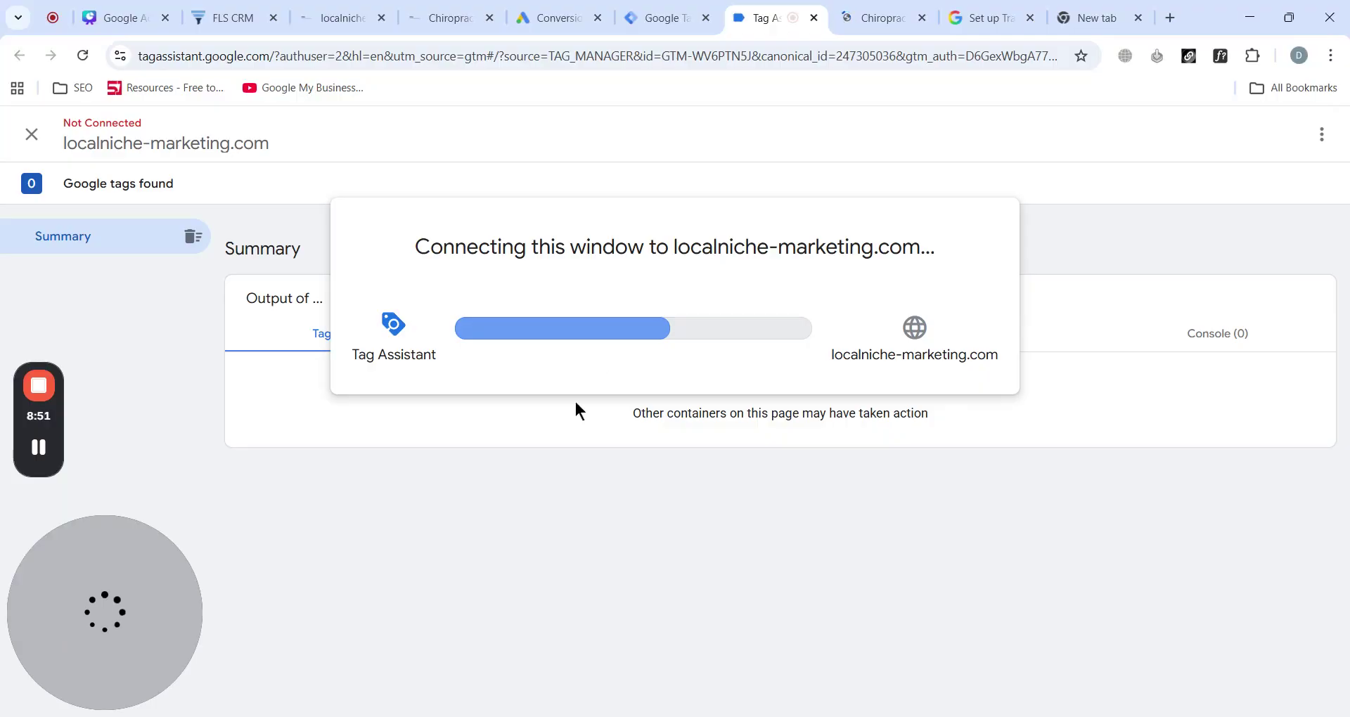
left_click(646, 429)
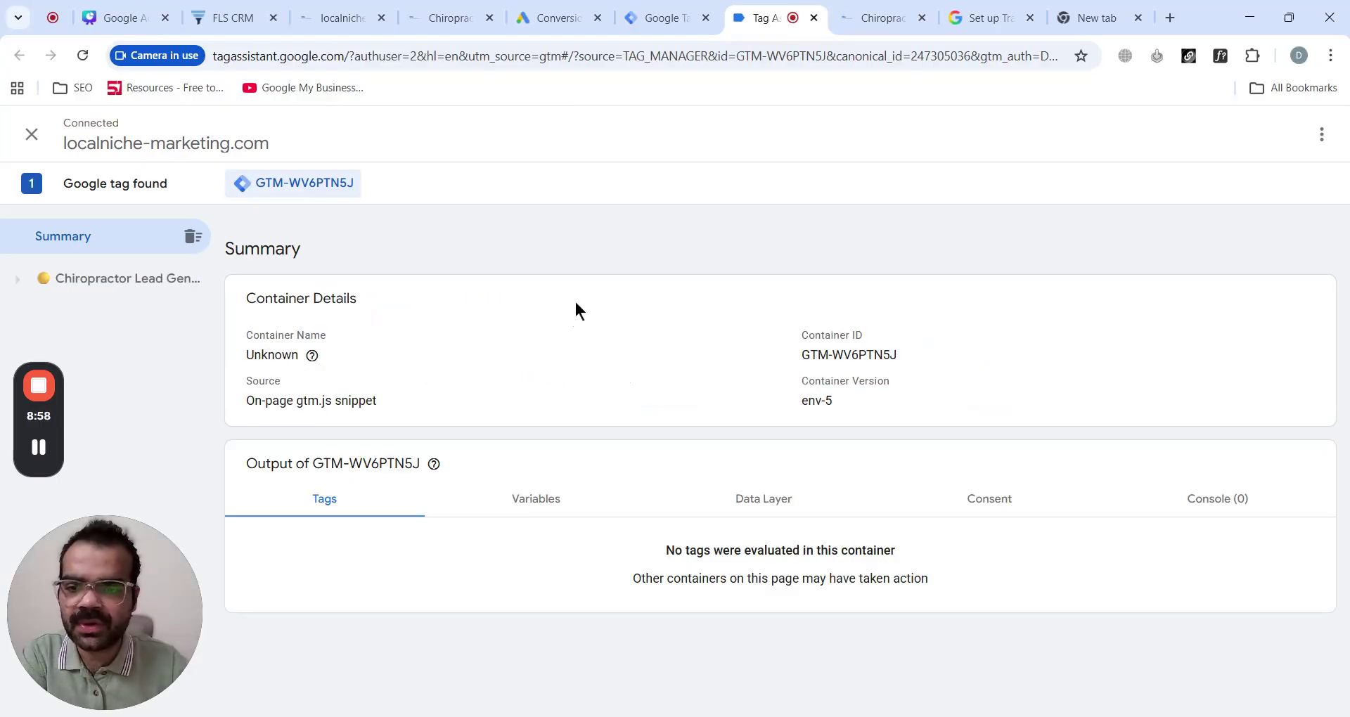
scroll(579, 297, "down", 1)
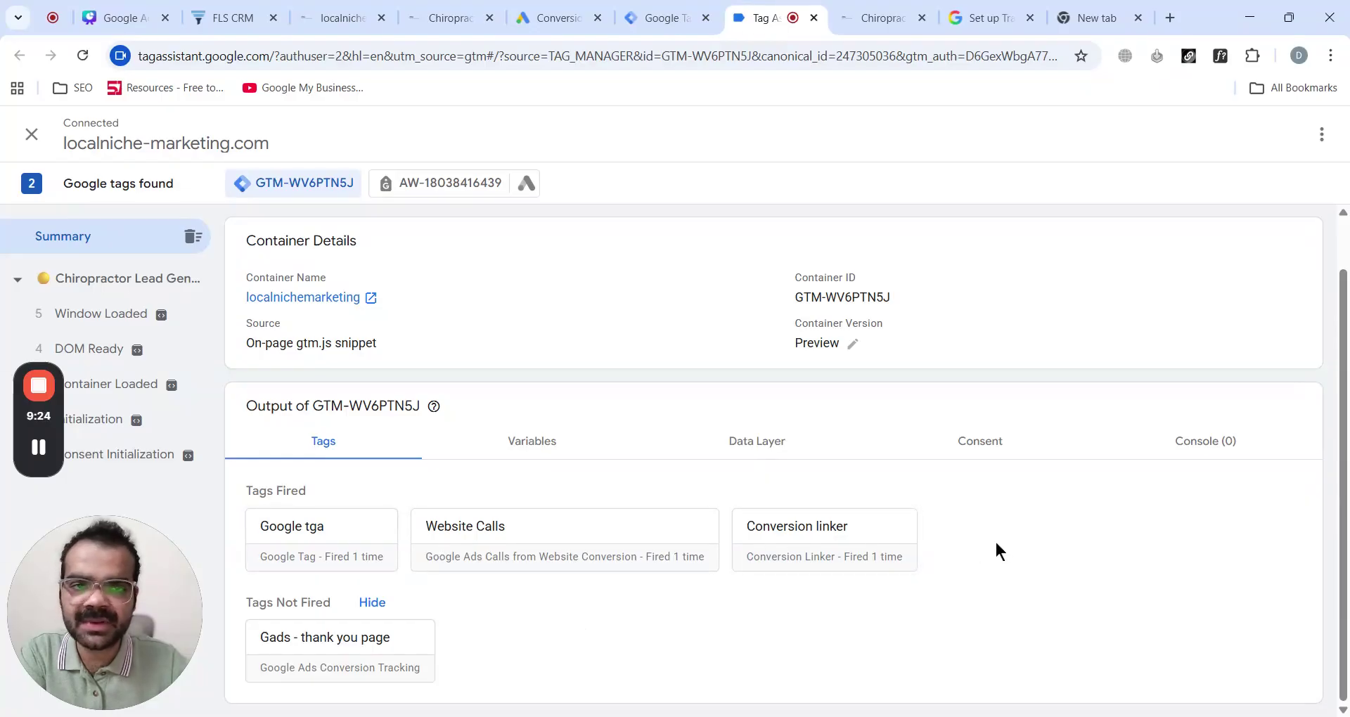
Switch to the previewed website and open its Contact page
left_click(882, 20)
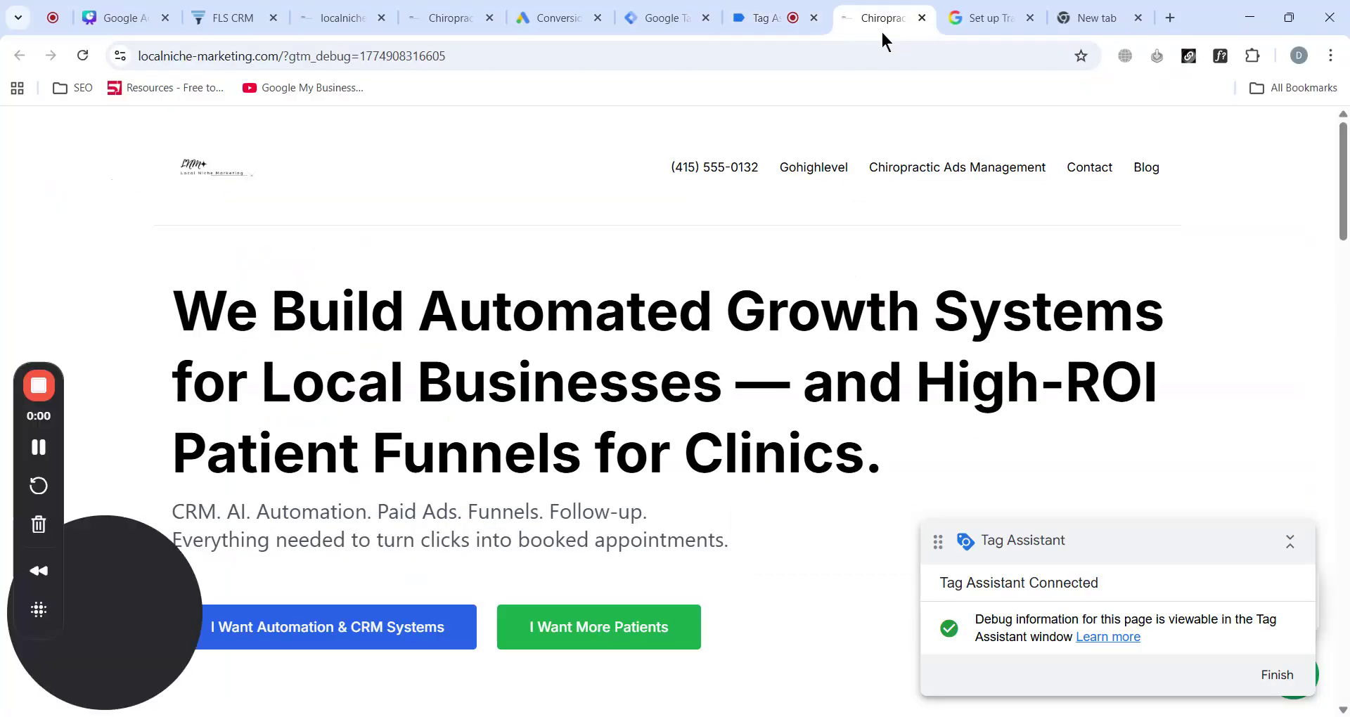
left_click(1095, 173)
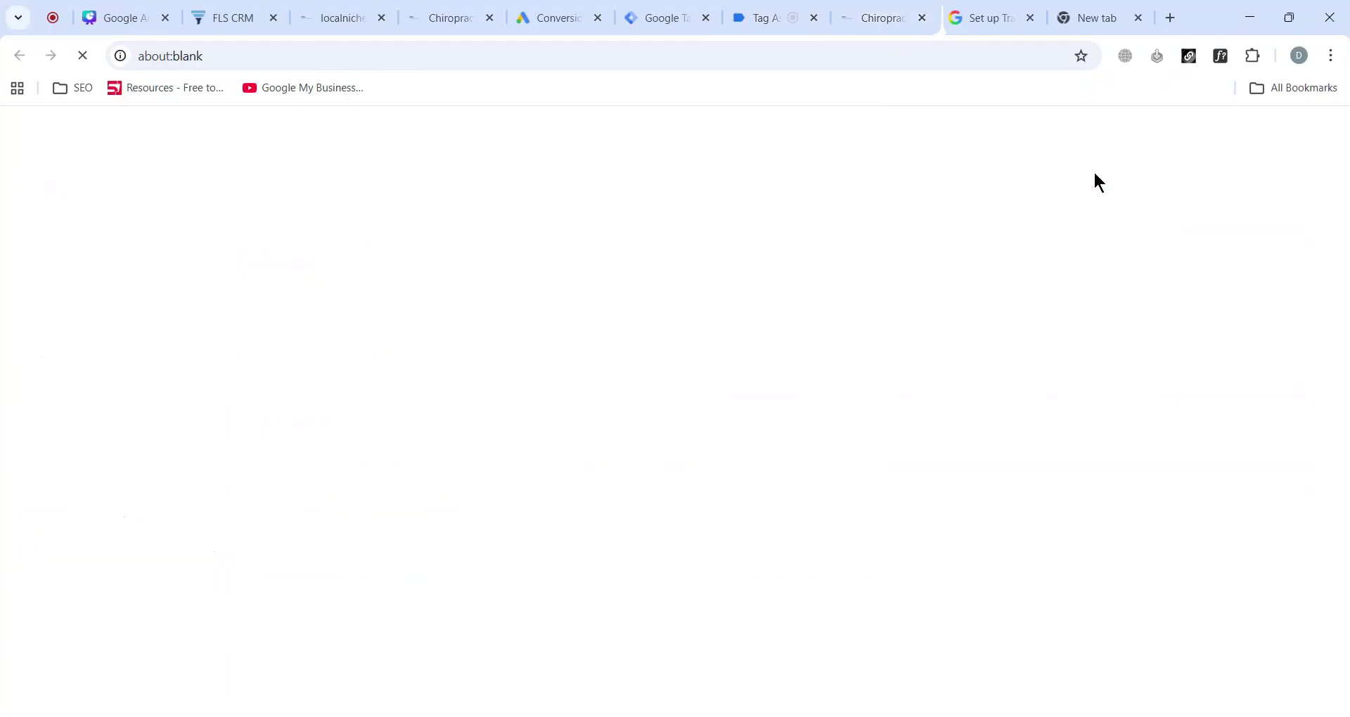
scroll(777, 513, "down", 3)
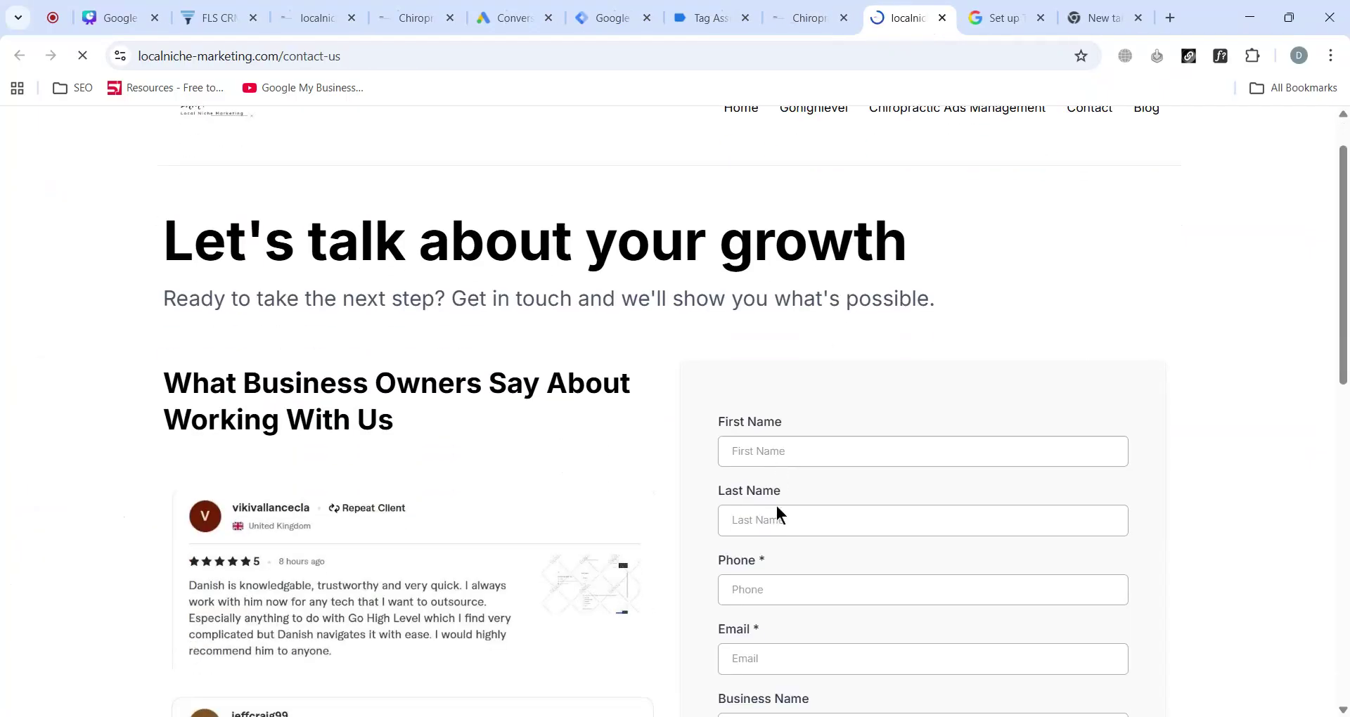
scroll(778, 513, "up", 2)
Autofill the contact form with the saved first name, last name, phone number and email, and submit it
left_click(778, 512)
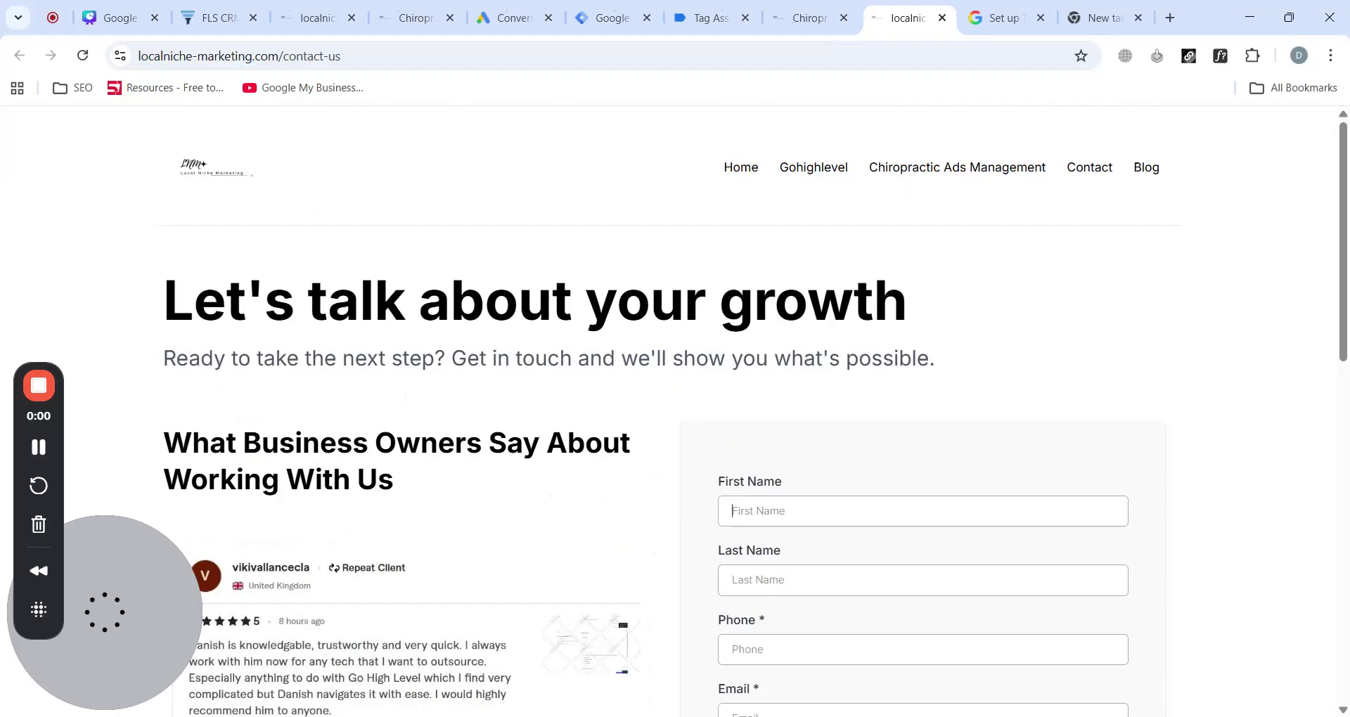
scroll(778, 513, "down", 2)
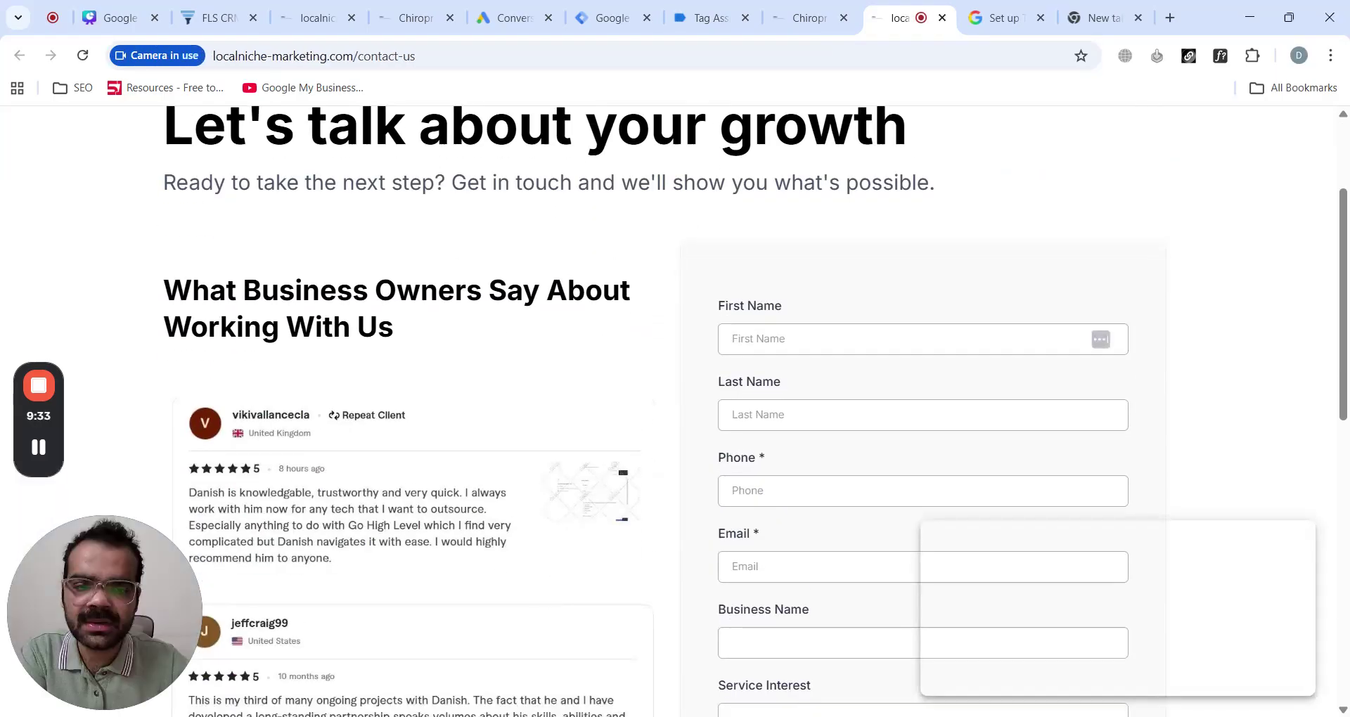
left_click(830, 340)
left_click(818, 377)
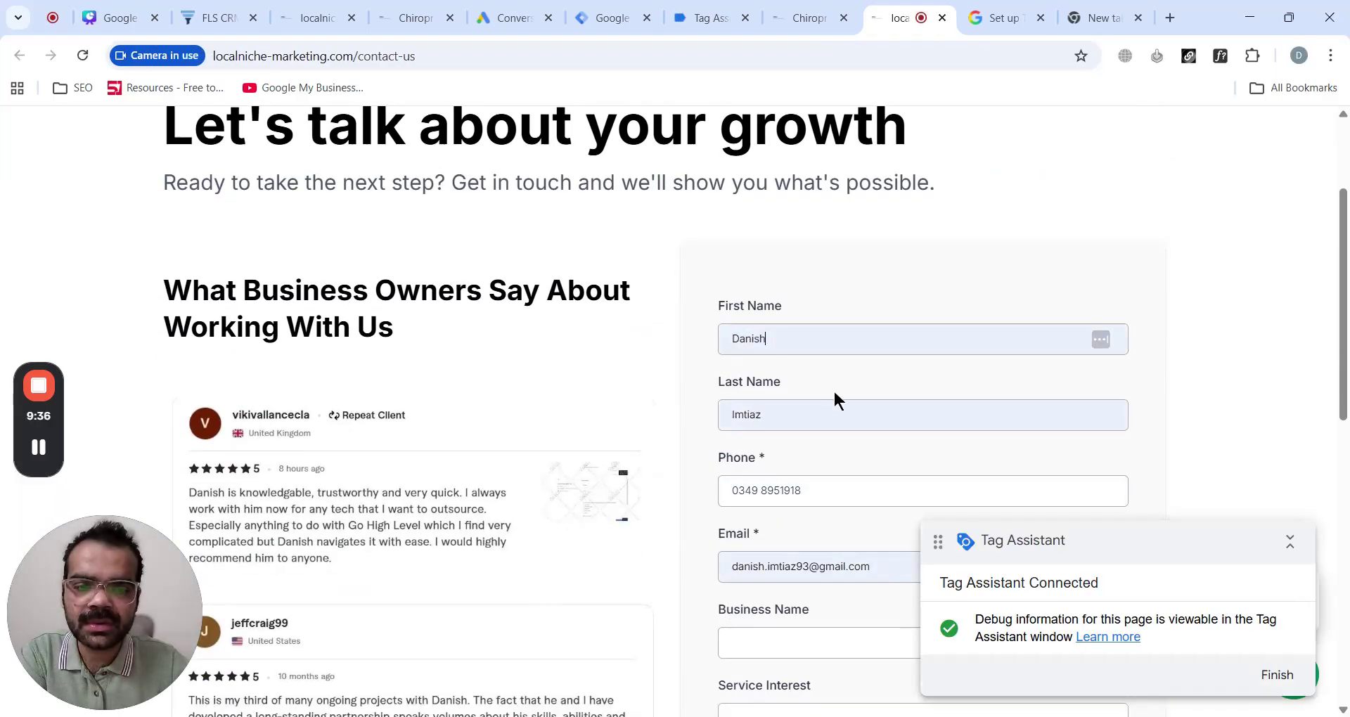
scroll(813, 397, "down", 4)
left_click(900, 220)
scroll(710, 332, "down", 2)
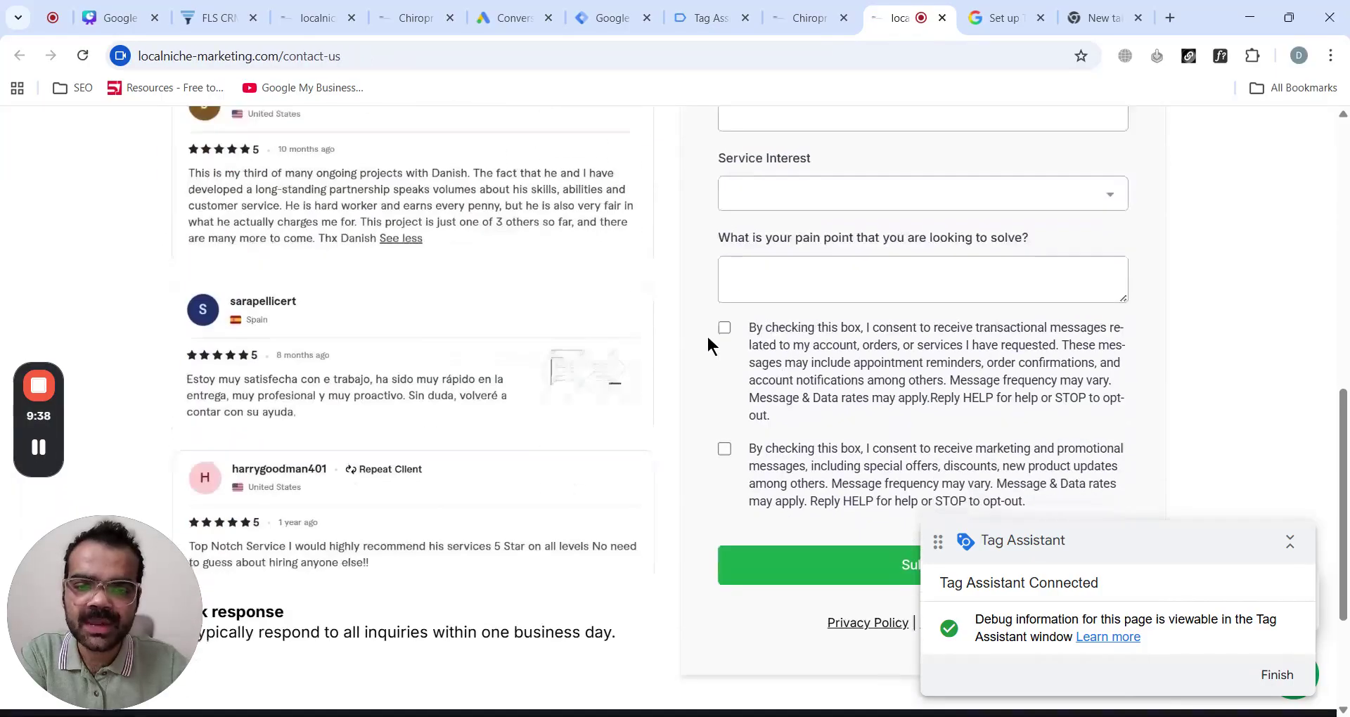
left_click(753, 575)
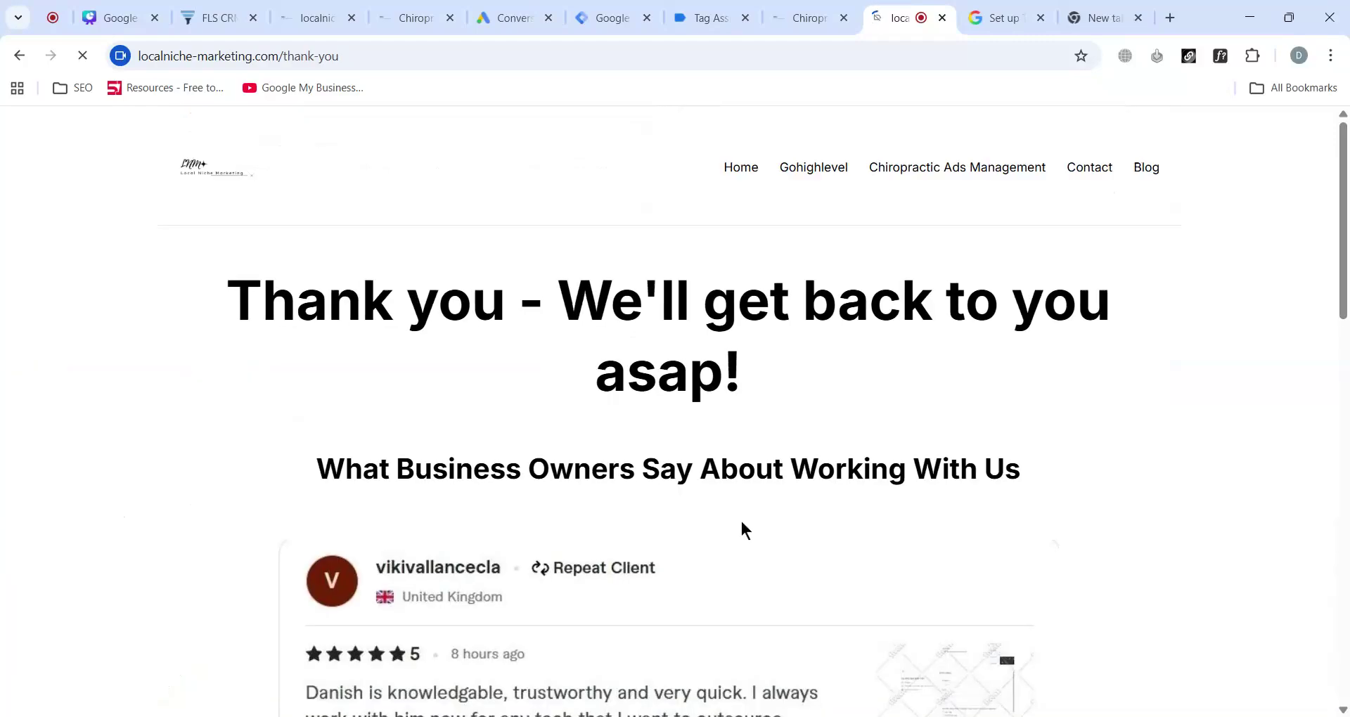
Switch back to Tag Assistant and examine which tags fired overall and on the thank-you page
left_click(709, 22)
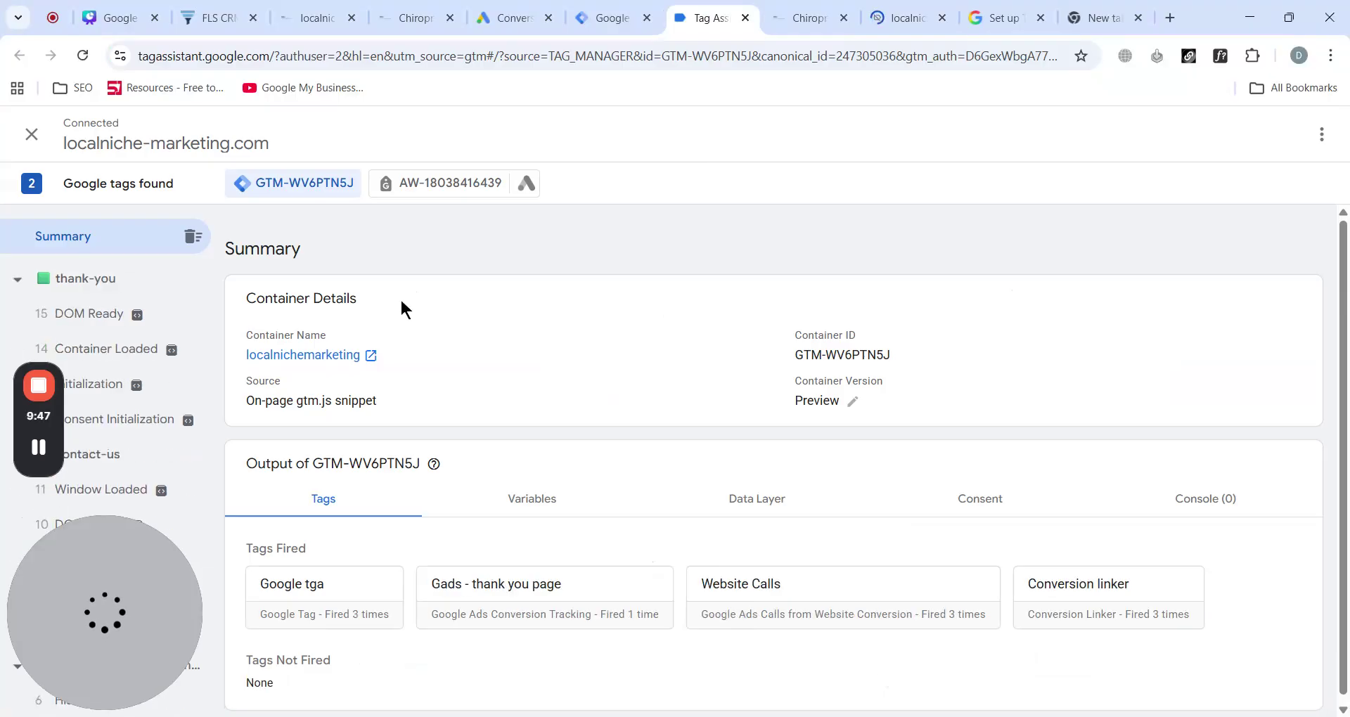
scroll(443, 356, "down", 1)
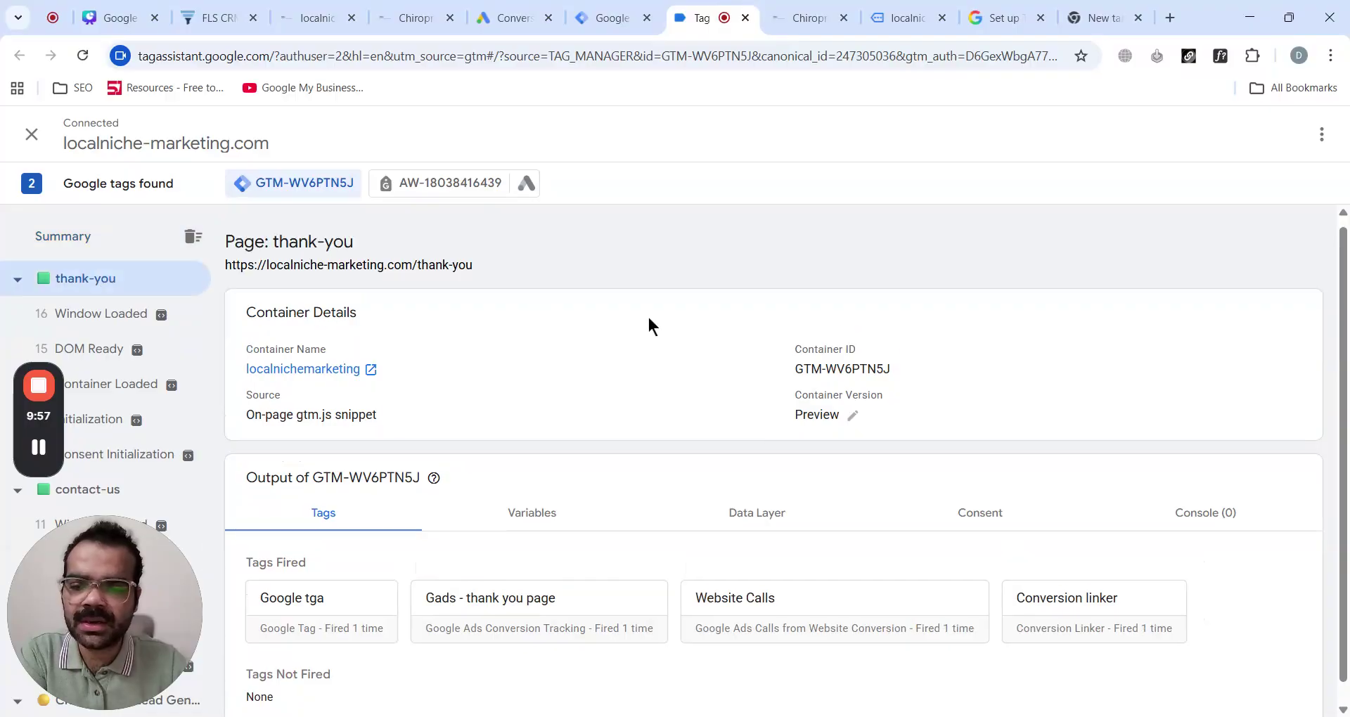
scroll(655, 337, "down", 1)
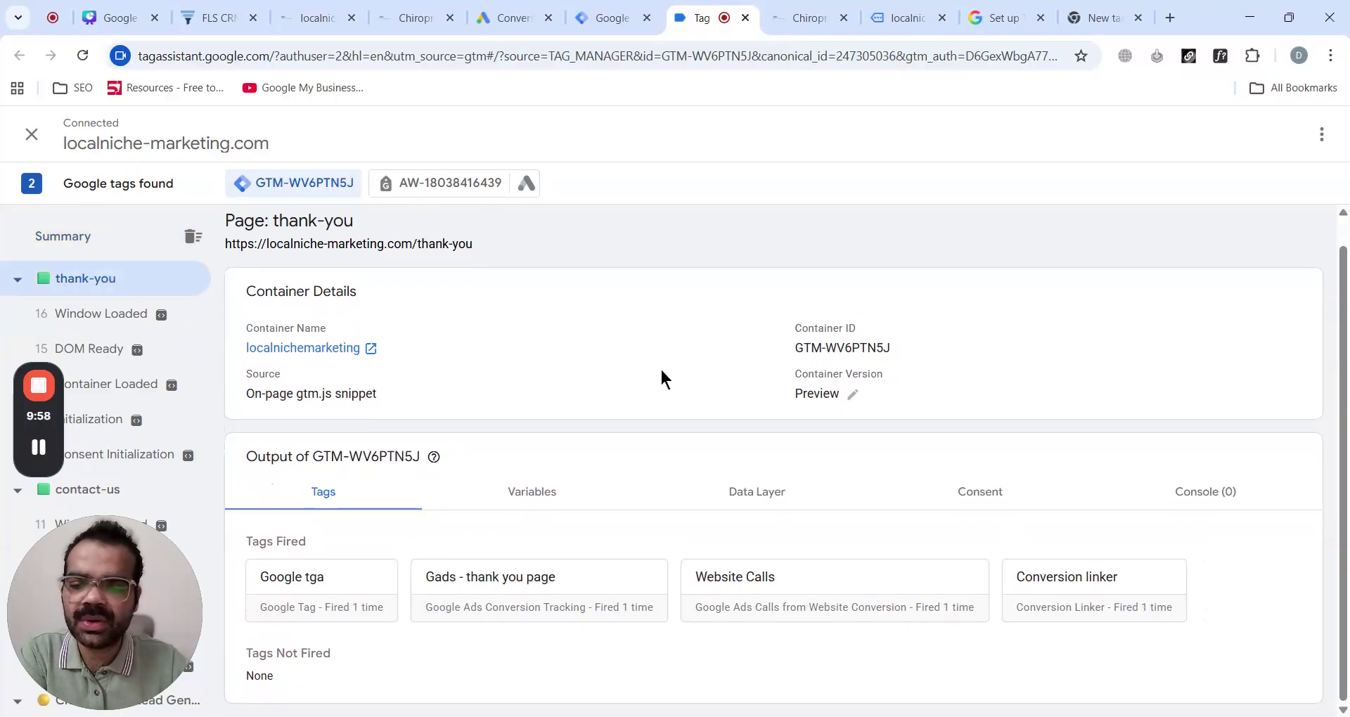